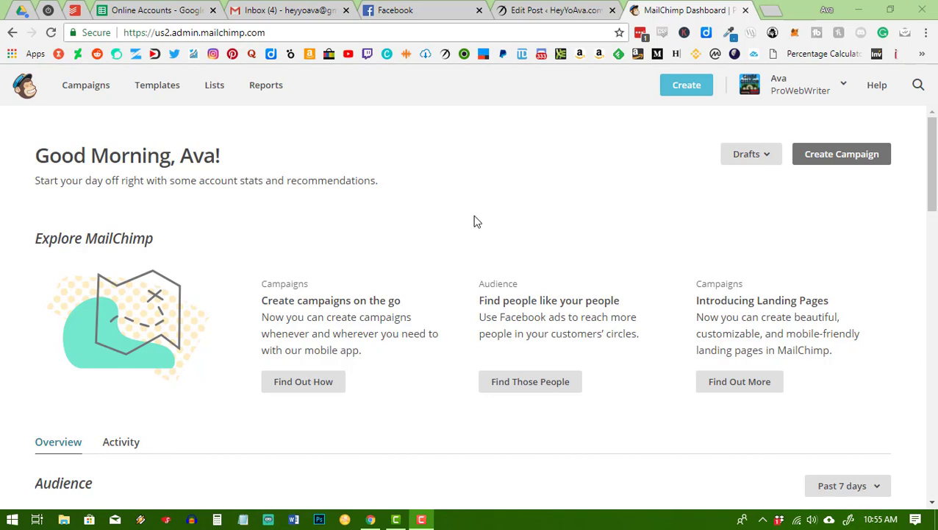
Open the Lists page to see the existing audience lists.
left_click(216, 88)
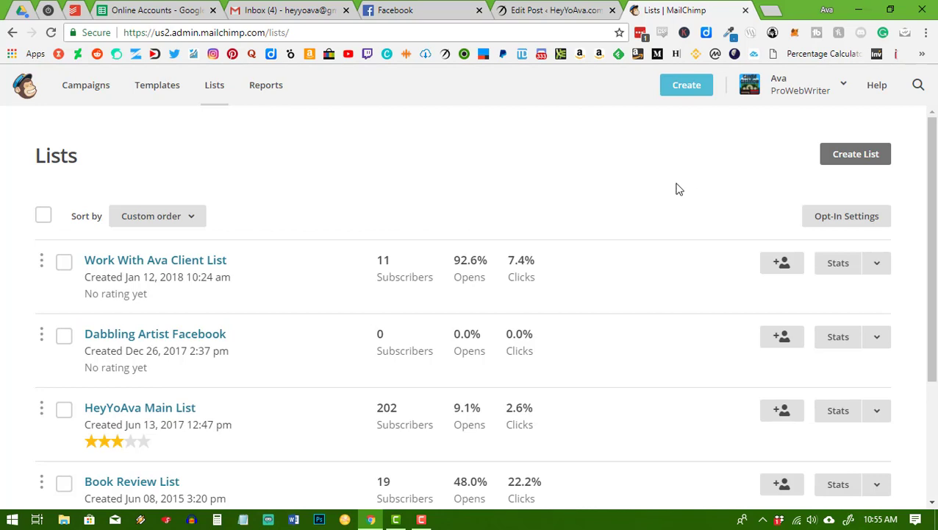
left_click(685, 94)
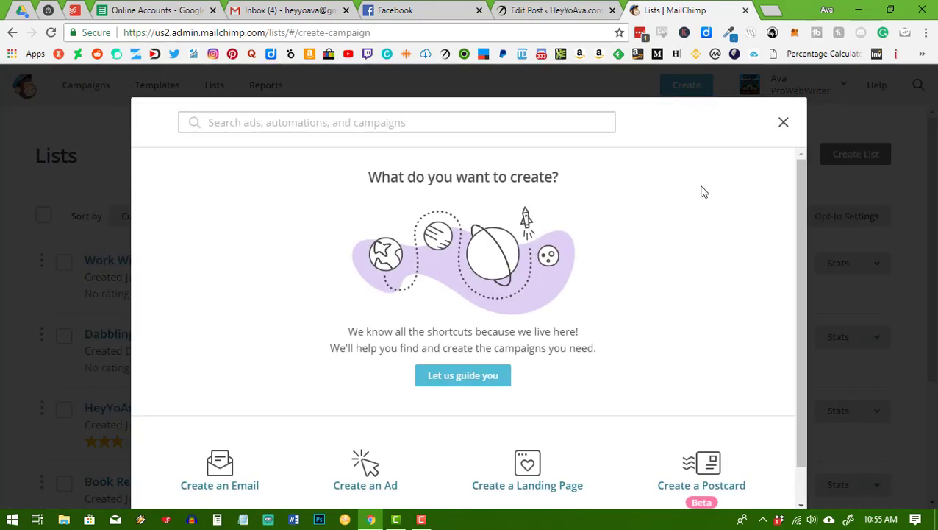
scroll(599, 318, "down", 1)
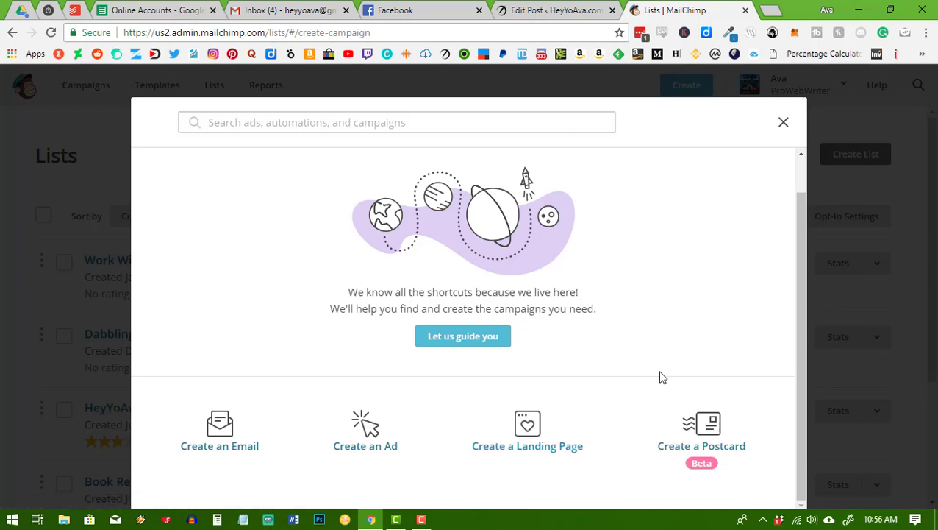
Create a landing page named 'Learn WordPress' for the HeyYoAva Main List and open its editor.
left_click(531, 450)
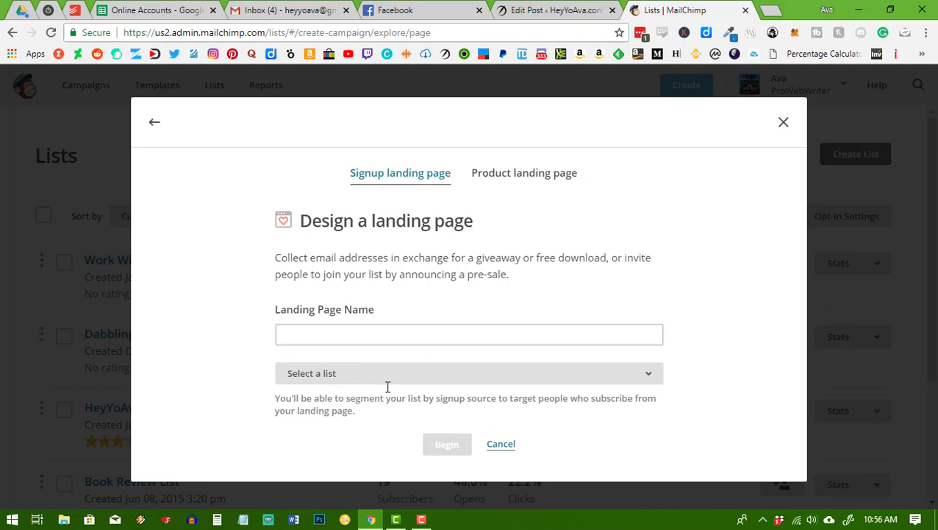
left_click(341, 336)
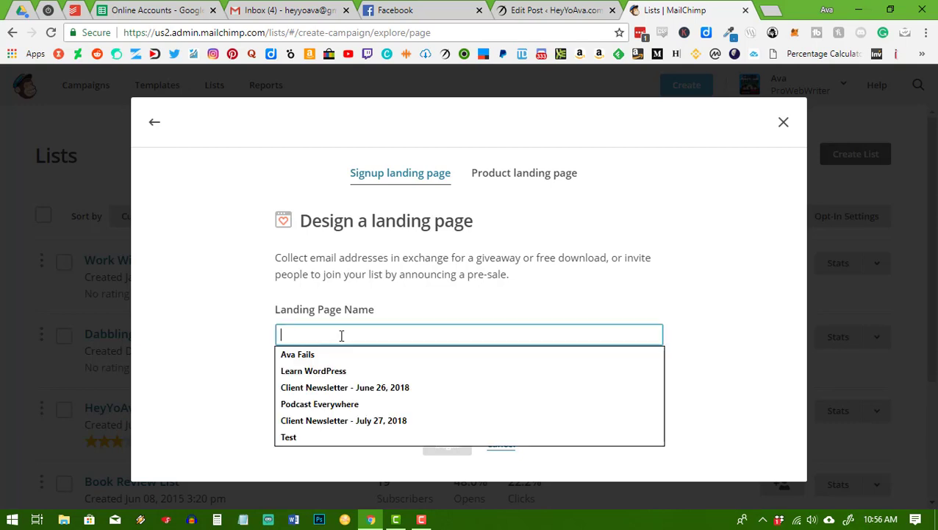
type("Wor")
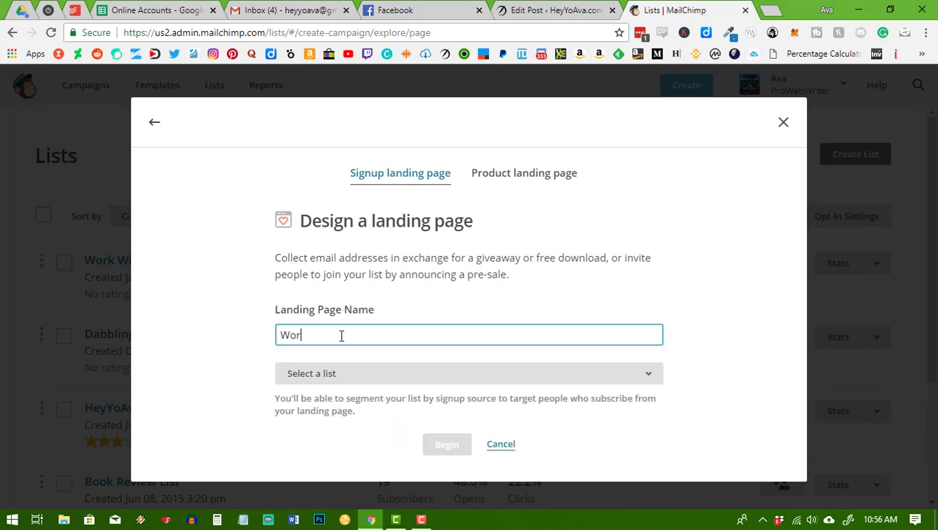
type("dPress")
key("BackSpace")
key("BackSpace")
key("BackSpace")
key("BackSpace")
key("BackSpace")
key("BackSpace")
key("BackSpace")
key("BackSpace")
key("BackSpace")
type("L")
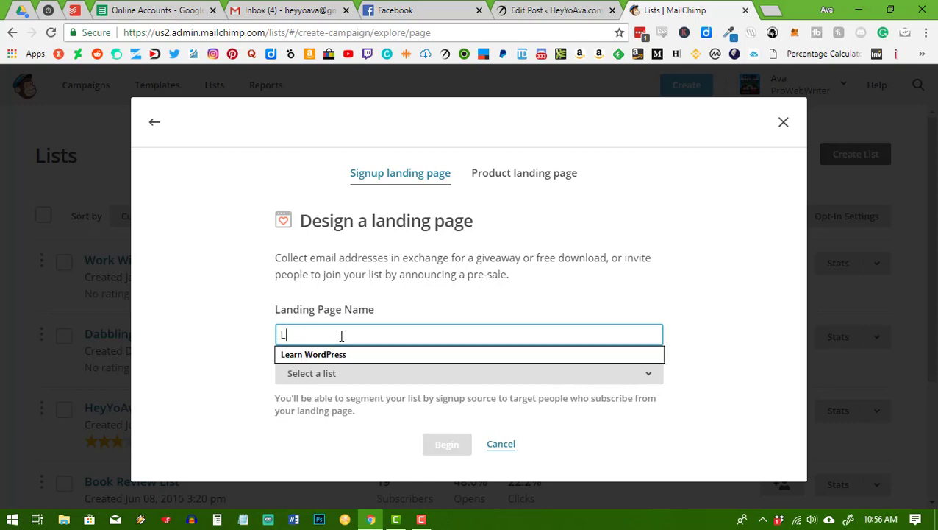
type("earn WordPress")
left_click(676, 299)
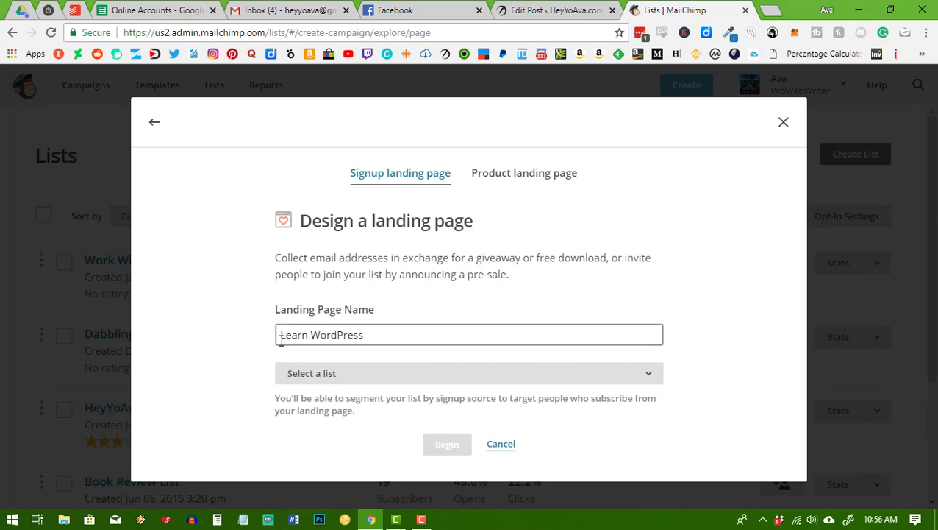
left_click(649, 375)
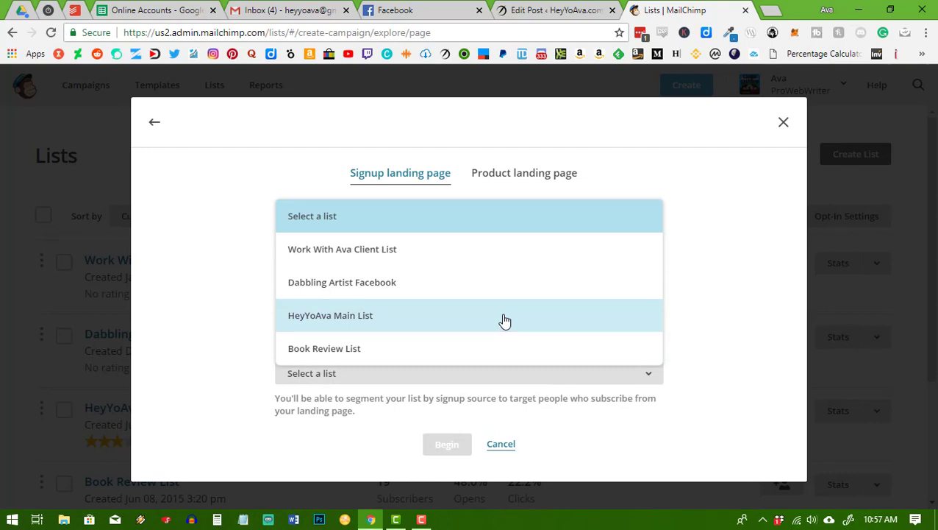
left_click(467, 322)
left_click(446, 446)
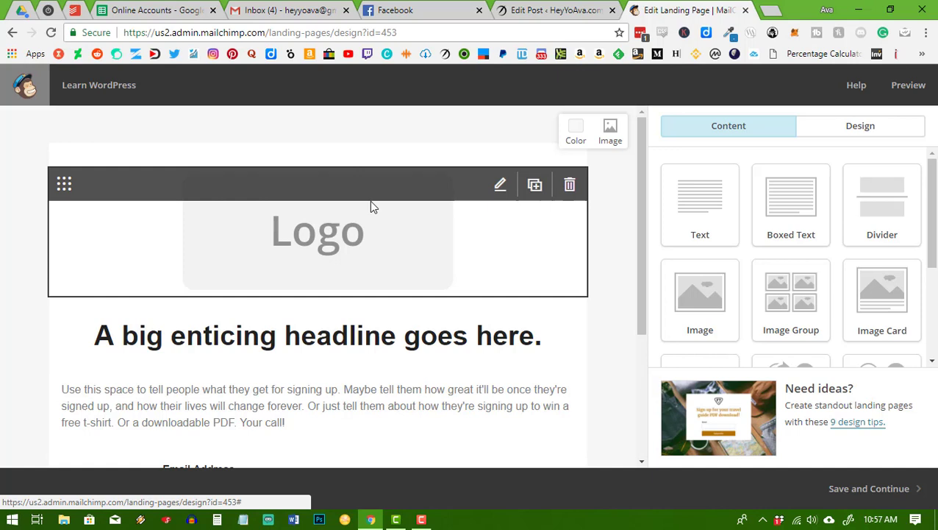
Swap the placeholder logo for the HeyYoAva.com.png banner from Content Manager.
left_click(501, 185)
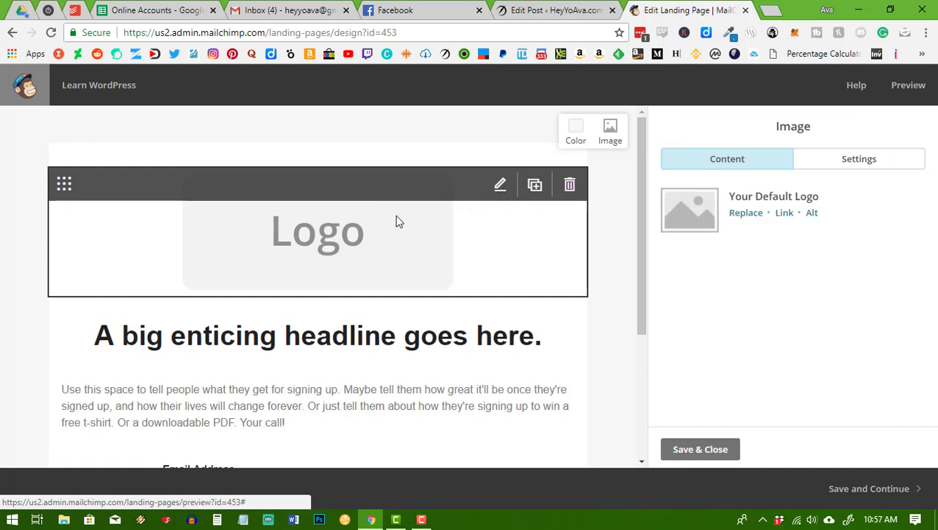
left_click(756, 221)
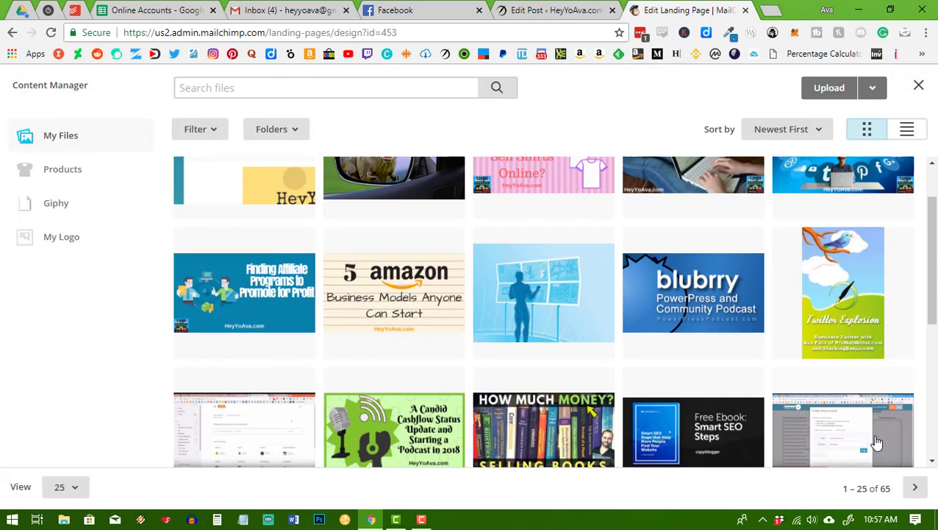
left_click(915, 487)
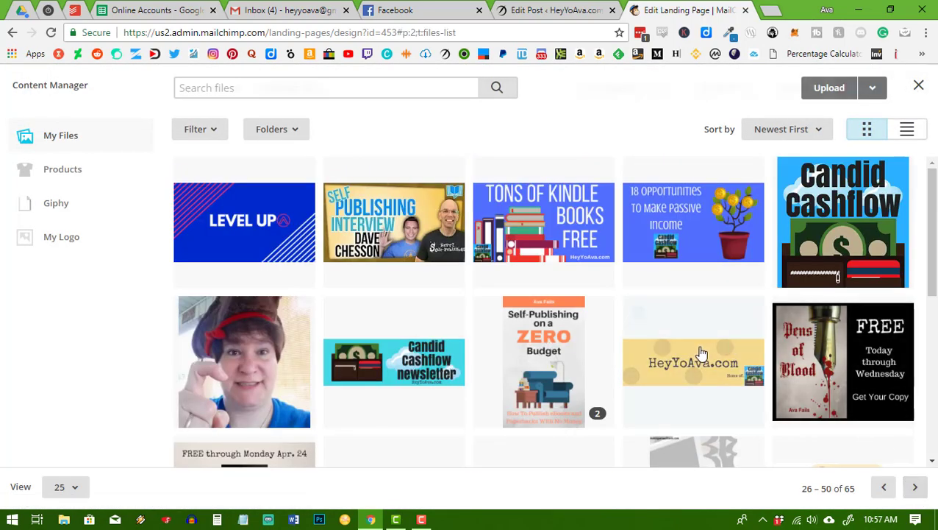
left_click(701, 354)
left_click(853, 88)
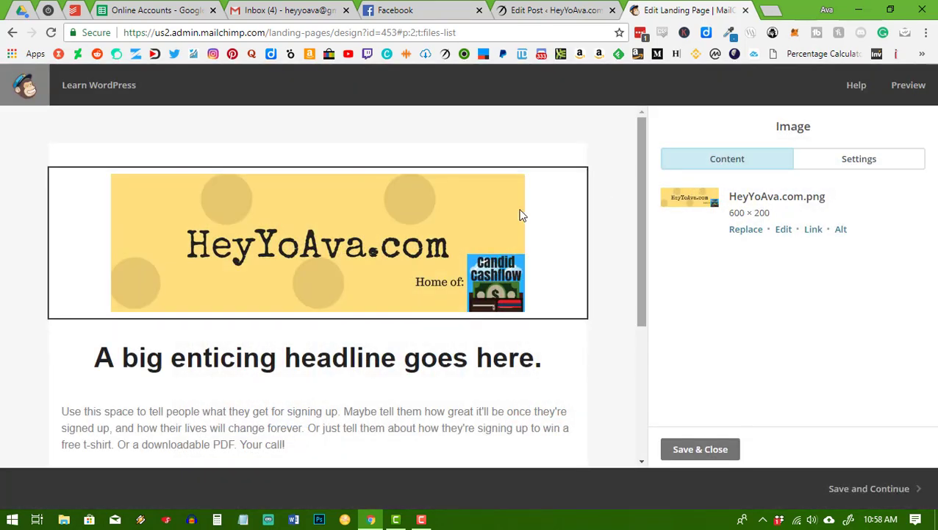
mouse_move(362, 301)
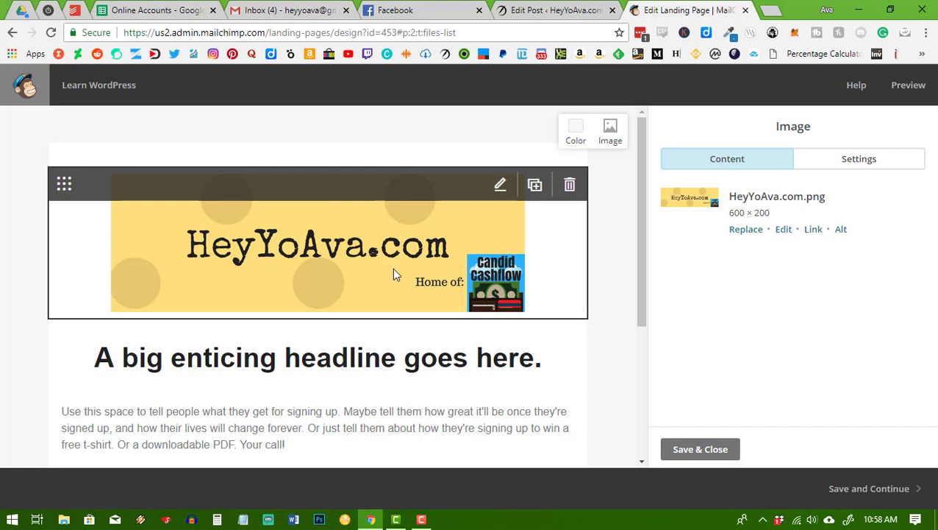
scroll(350, 264, "down", 1)
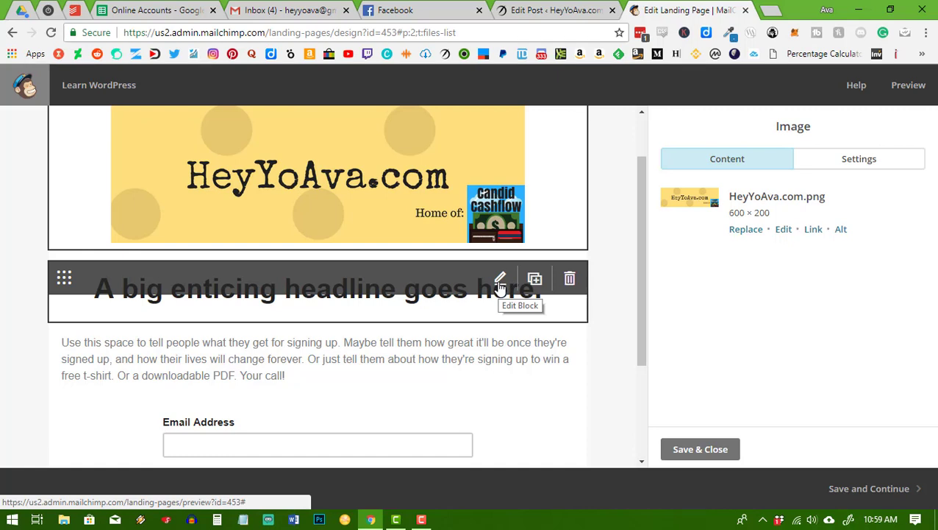
Change the headline to 'Confused by WordPress? Grab This Free eBook!'.
left_click(499, 282)
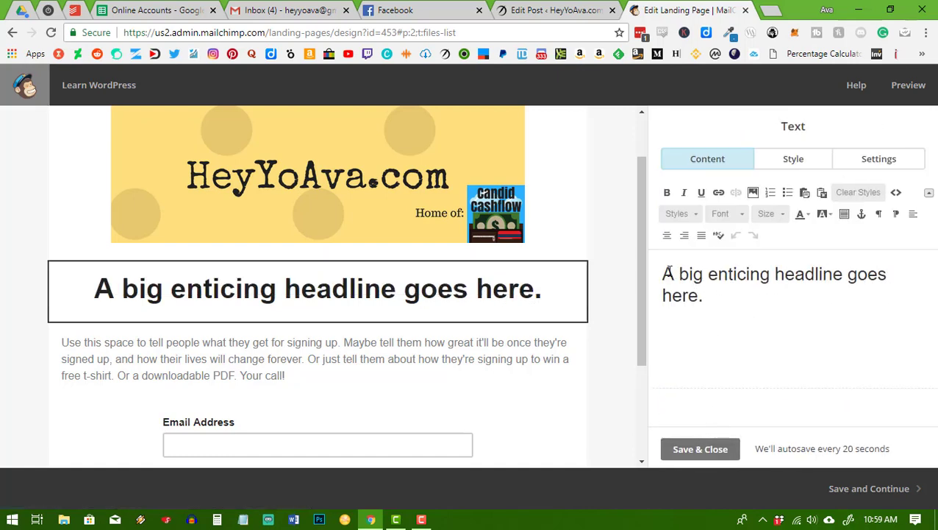
left_click_drag(666, 273, 715, 296)
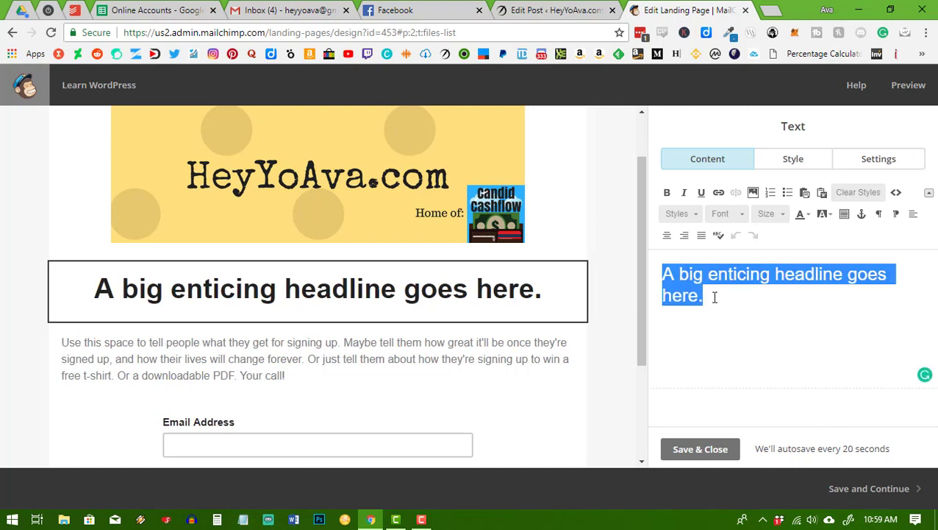
type("Con")
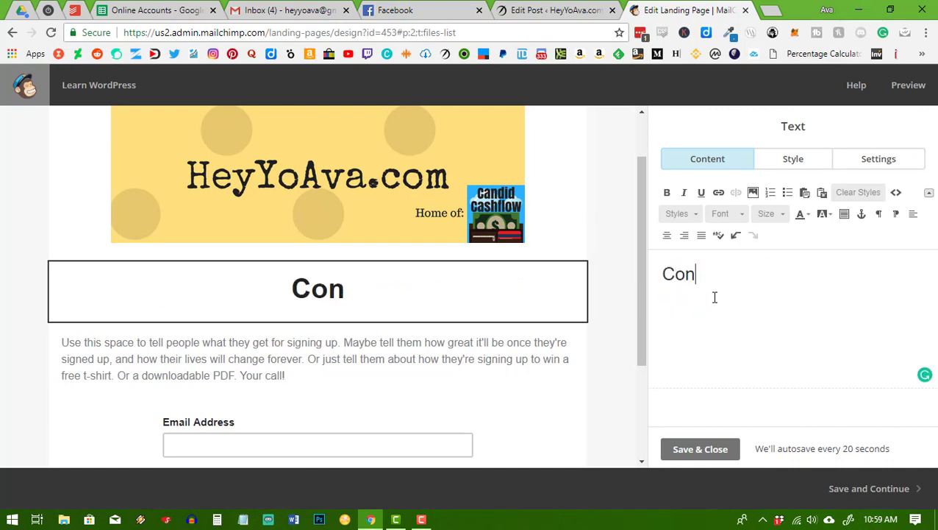
type("fused by Wor")
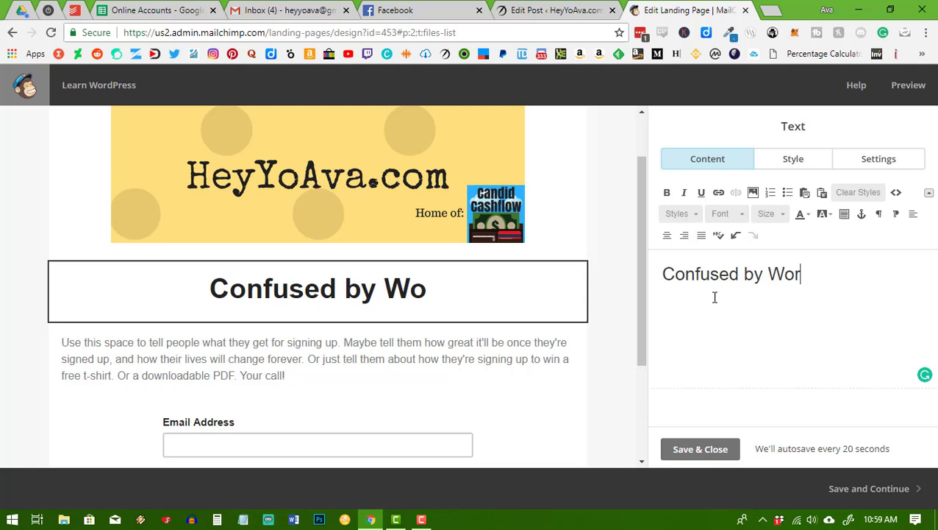
type("dPress? ")
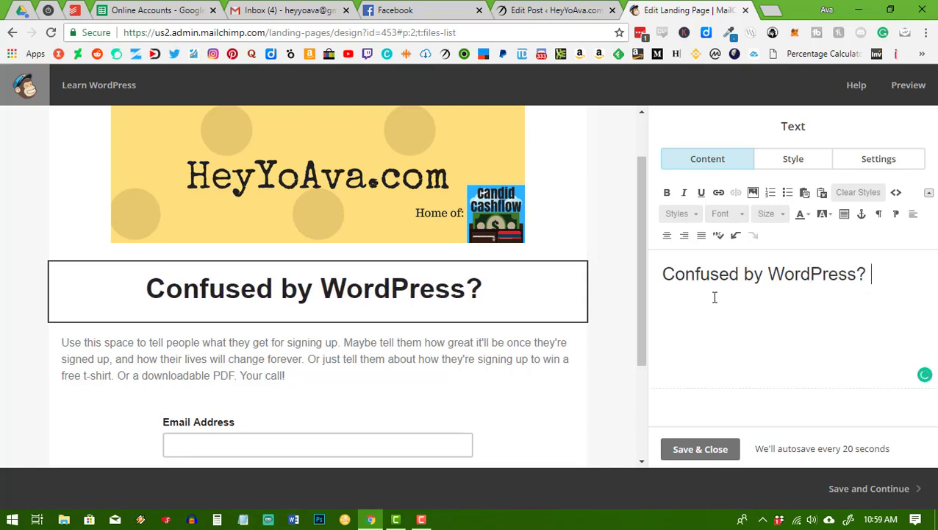
type("Grab ")
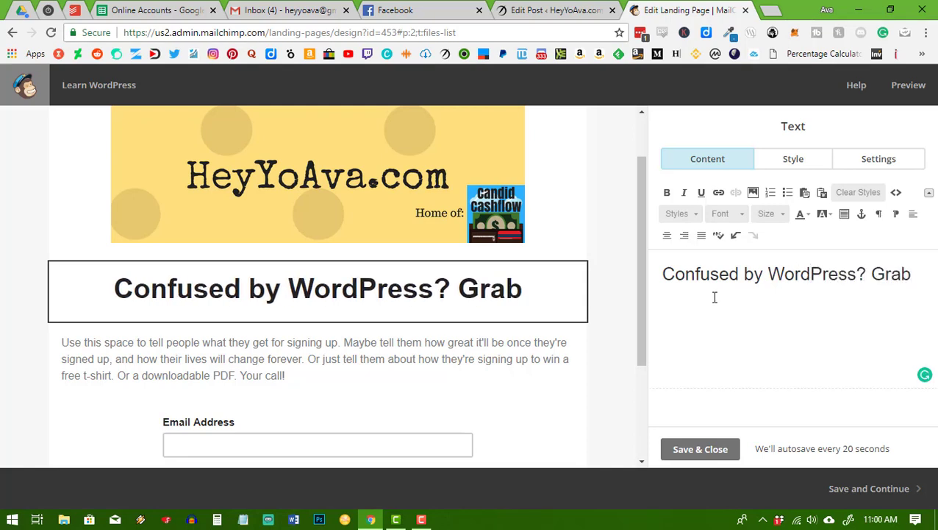
type("This ")
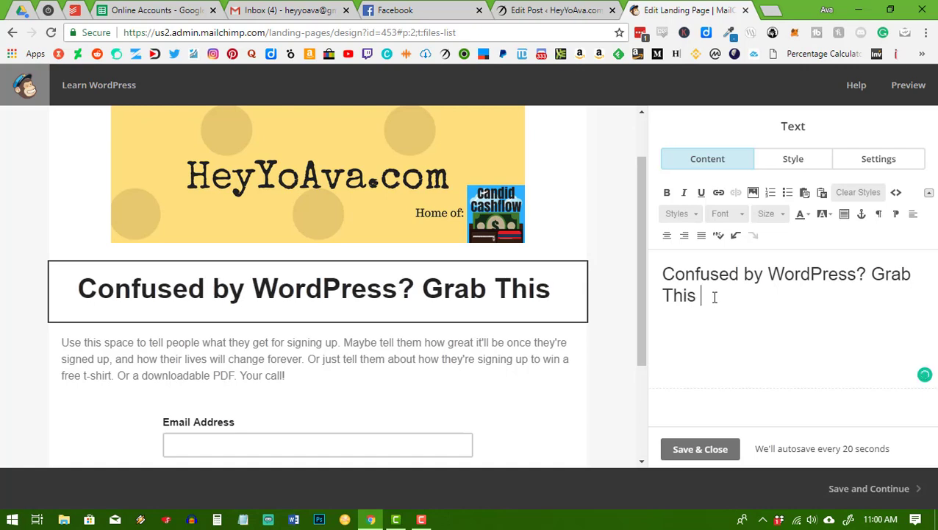
type("Free eBook!")
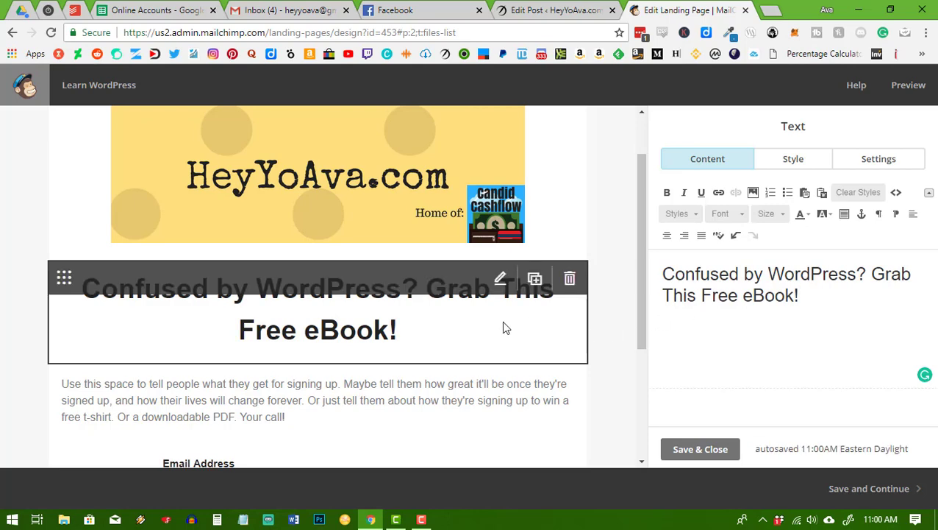
Open the placeholder paragraph block below the headline for editing.
scroll(541, 346, "down", 1)
scroll(543, 344, "down", 1)
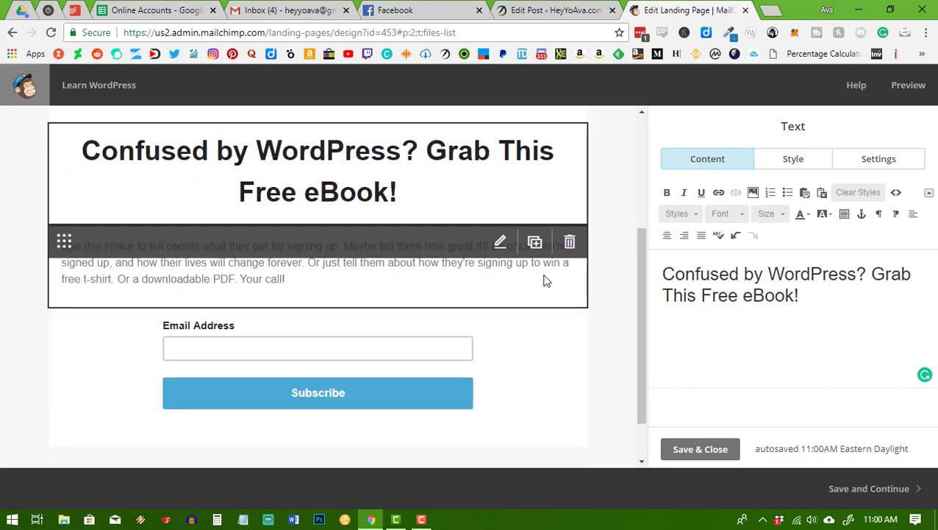
left_click(503, 246)
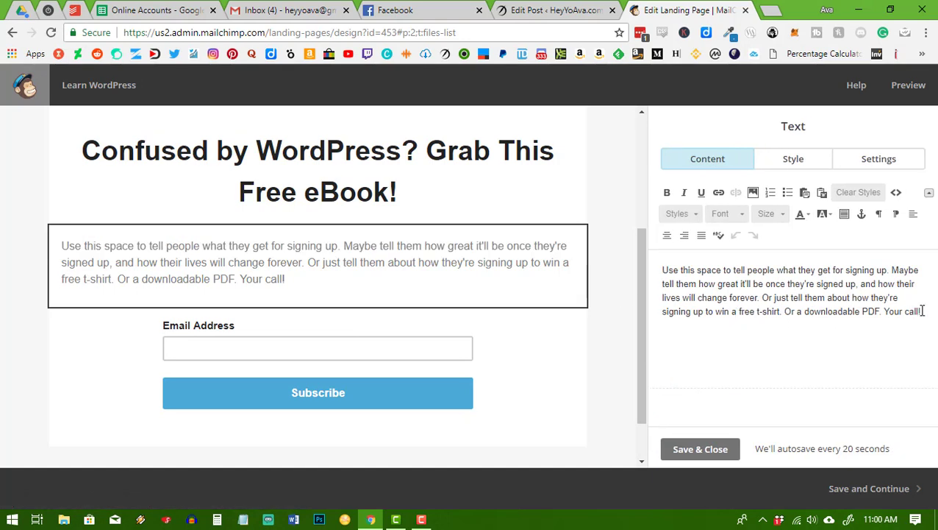
Replace the placeholder with 'WordPress can be intimidating! I have 135 pages…' ending 'Get it now FREE!'.
left_click_drag(922, 311, 661, 269)
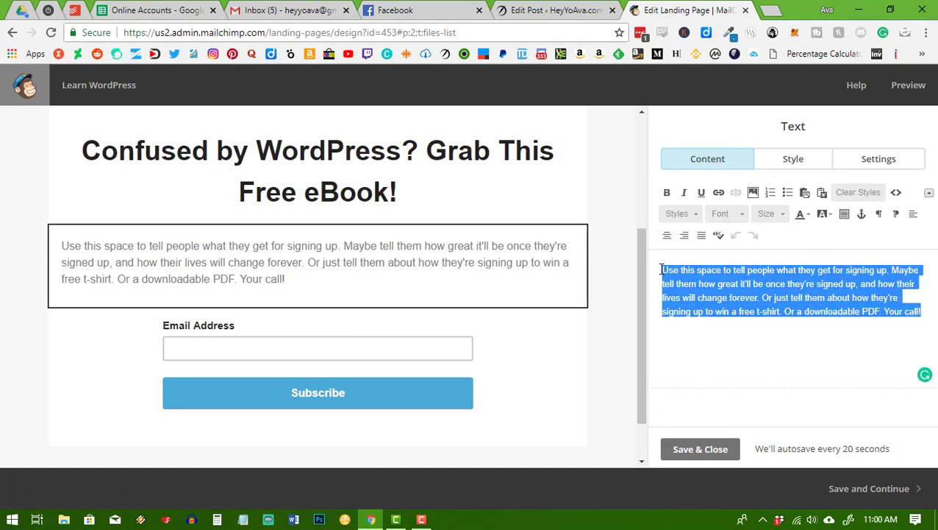
type("Word")
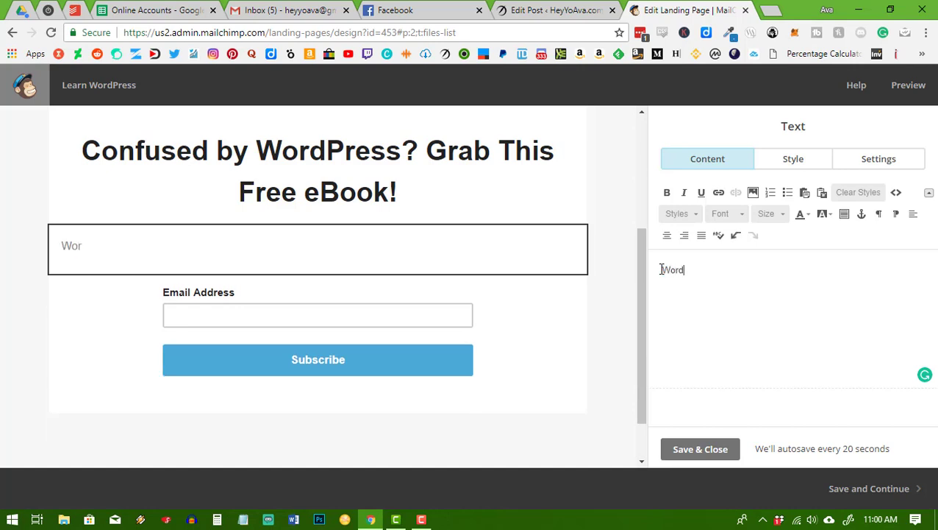
type("Press can be ")
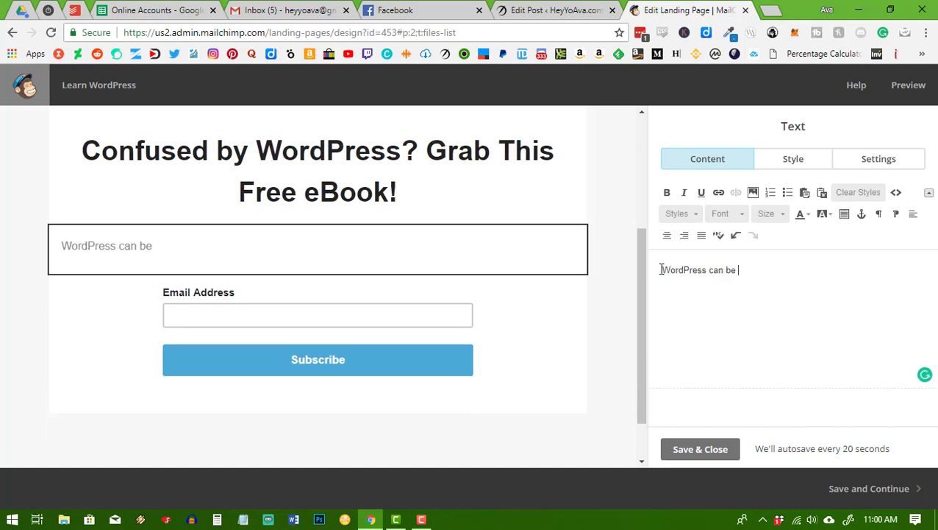
type("intimidating")
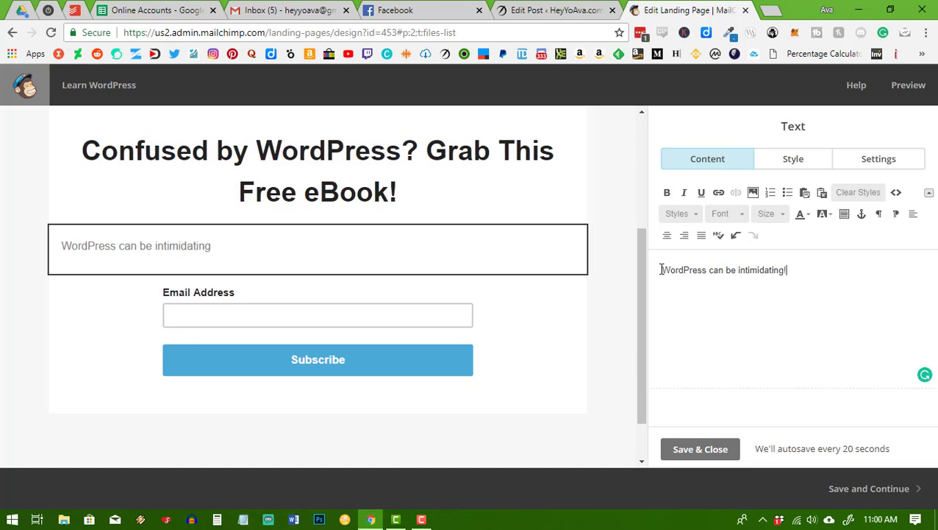
type("!")
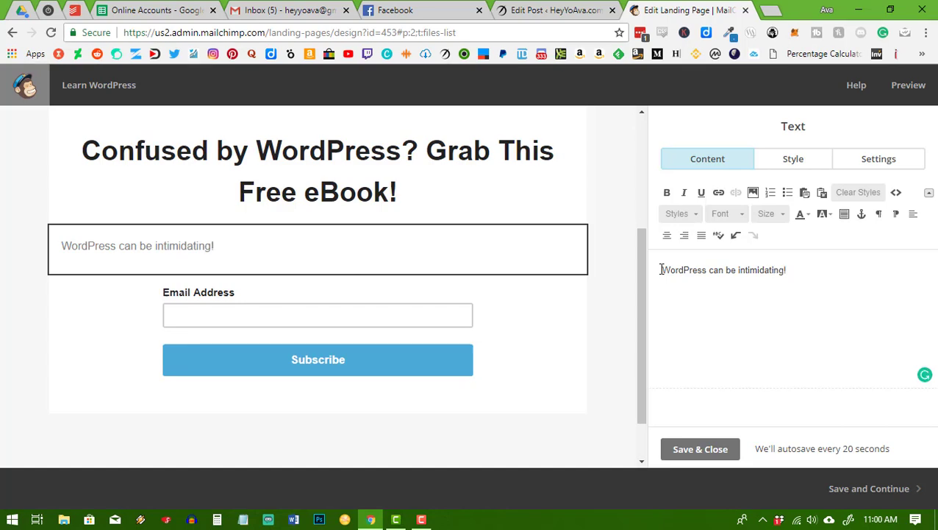
type(" I have a")
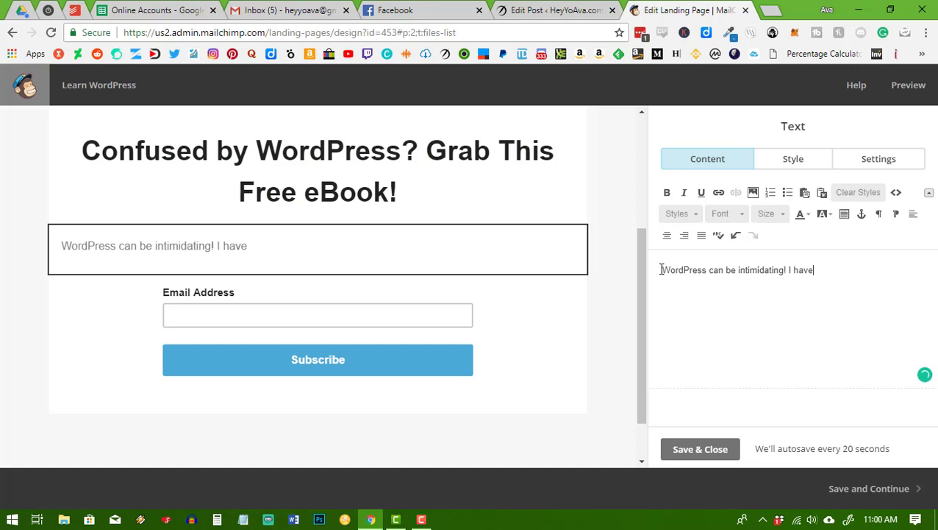
key("BackSpace")
key("BackSpace")
type("135 pa")
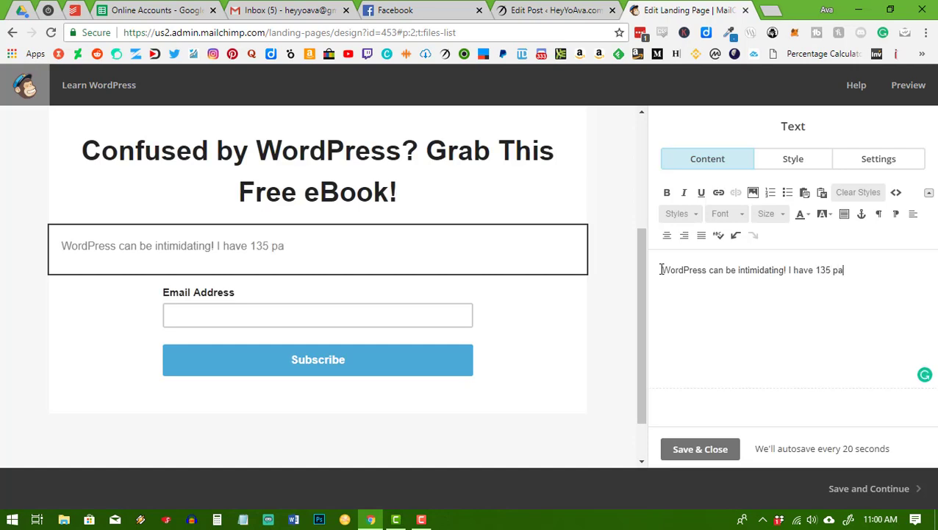
type("ges chock full o")
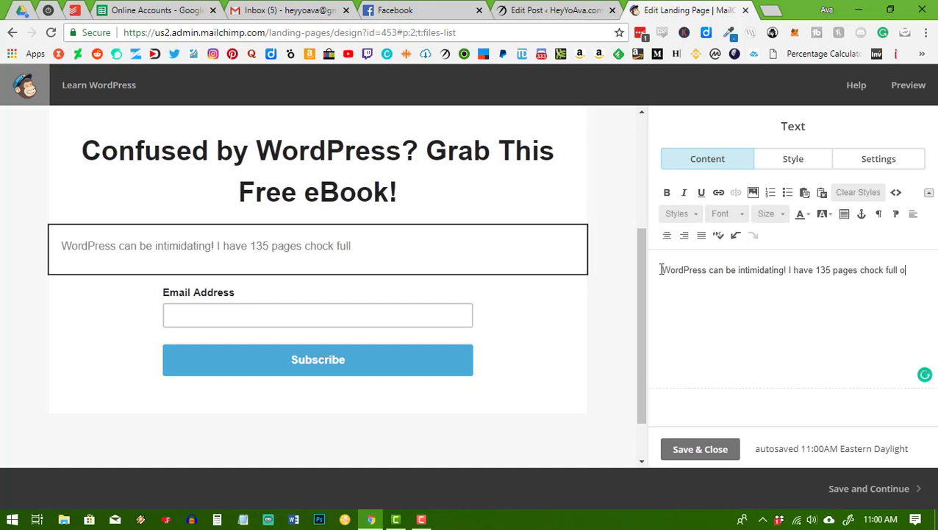
type("f screensho")
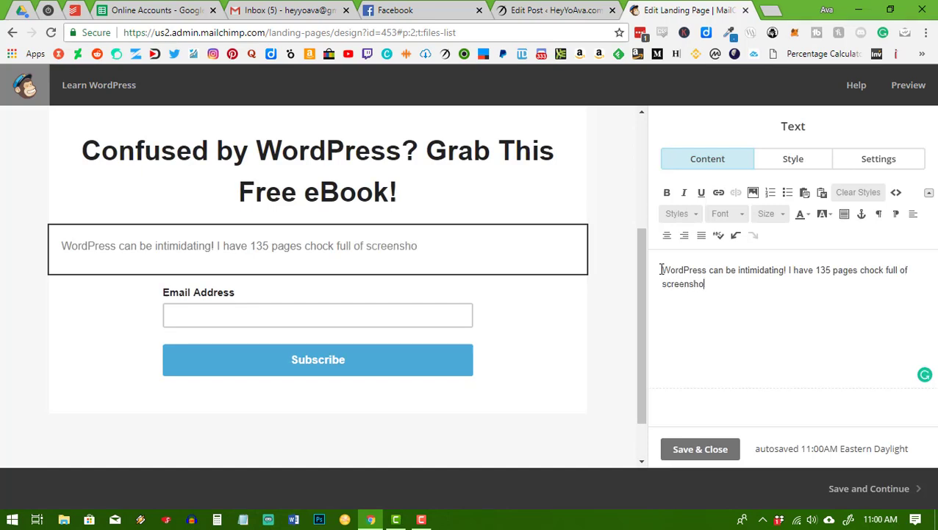
key("BackSpace")
key("BackSpace")
type("shots that")
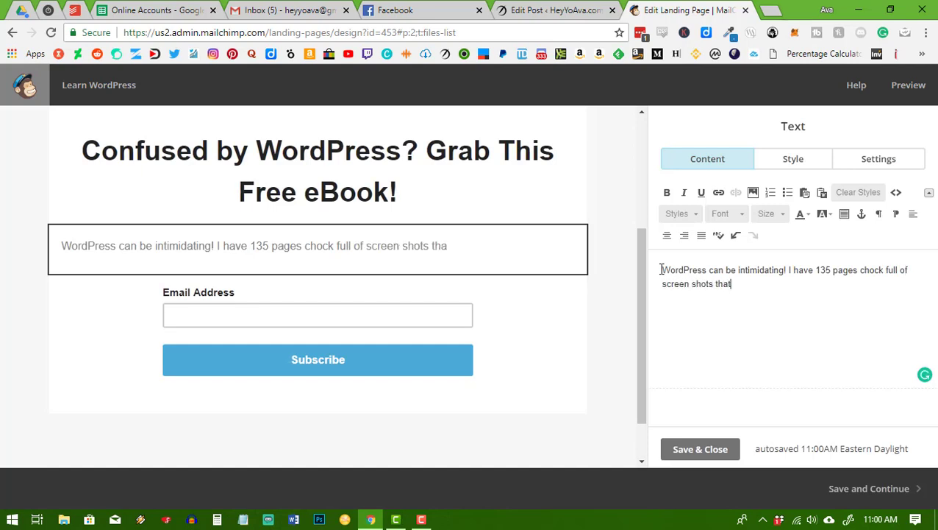
type(" takes you thro")
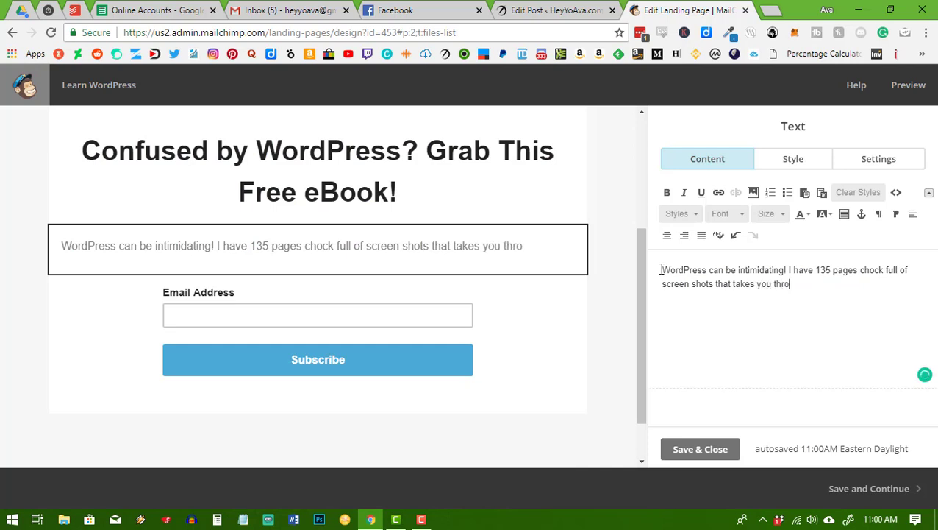
type("ugh the entire ")
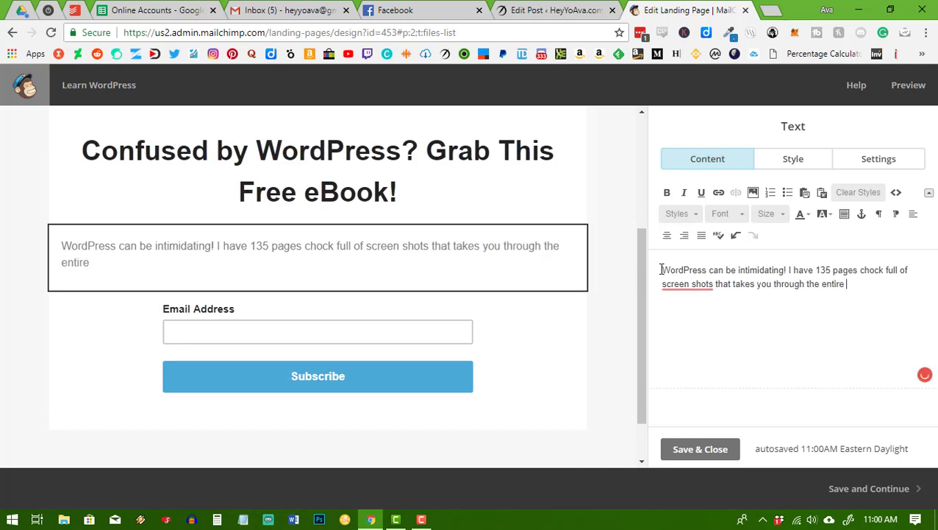
type("WordPress")
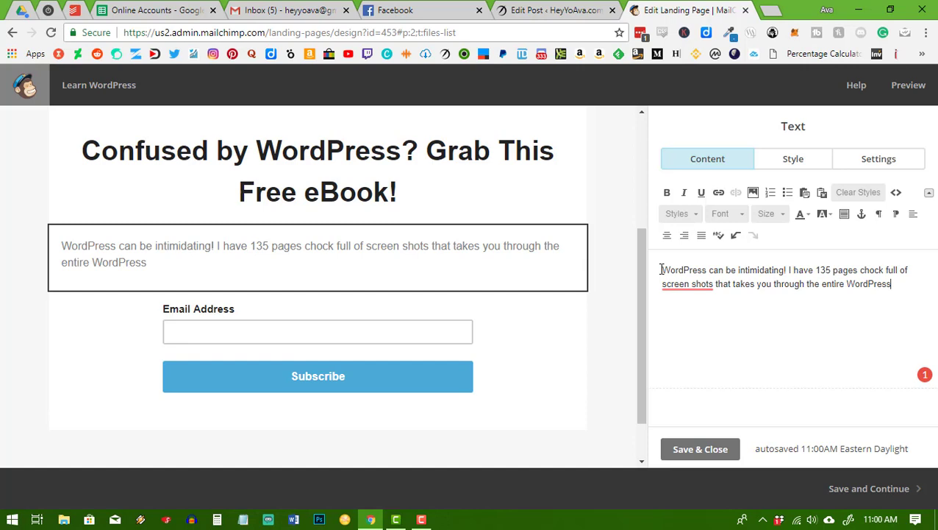
type(" dashboard")
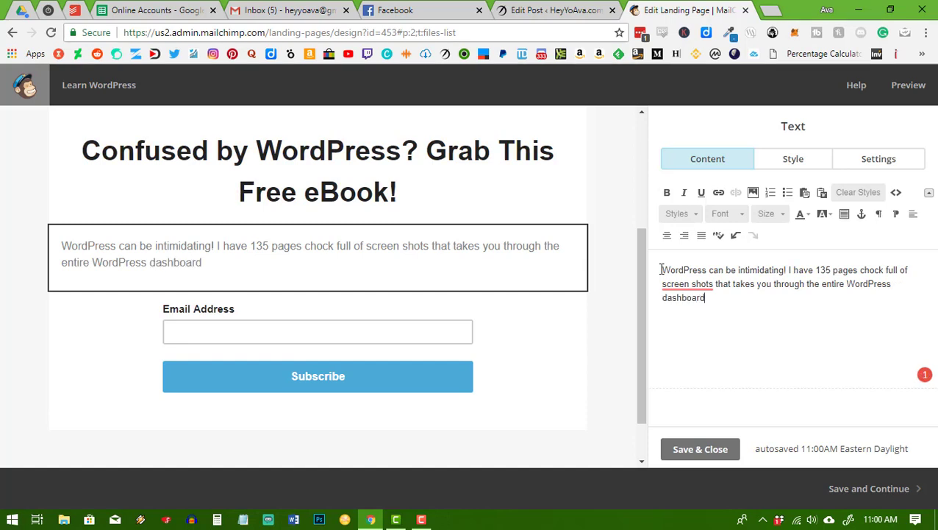
type(" and clears the conf")
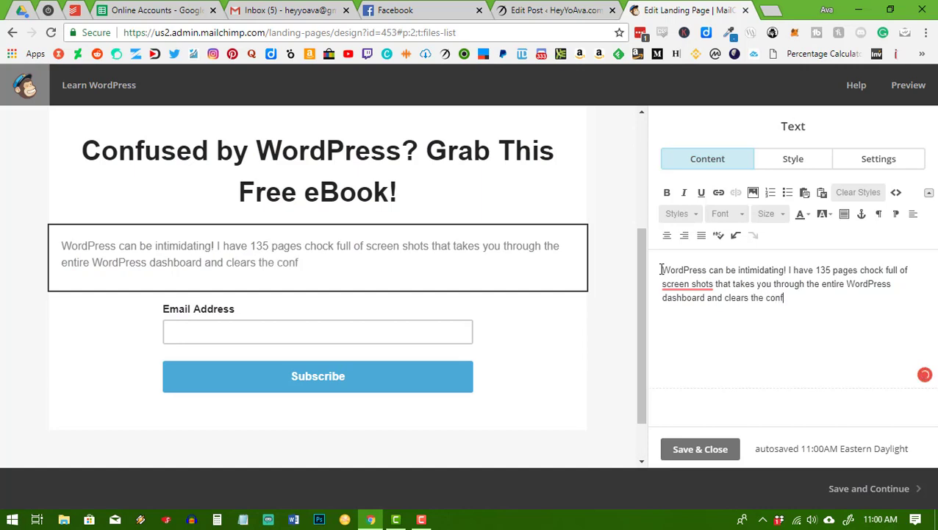
type("usion. Get it now")
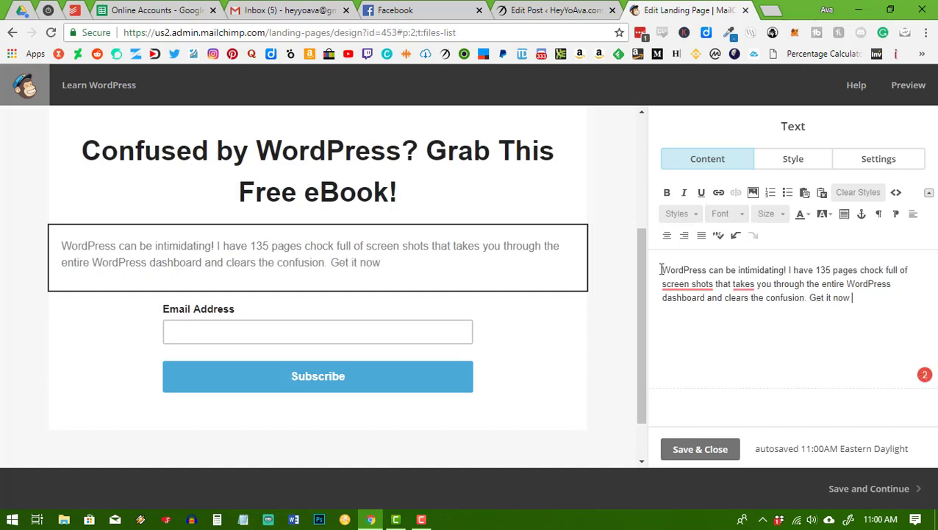
type(" FRE#W")
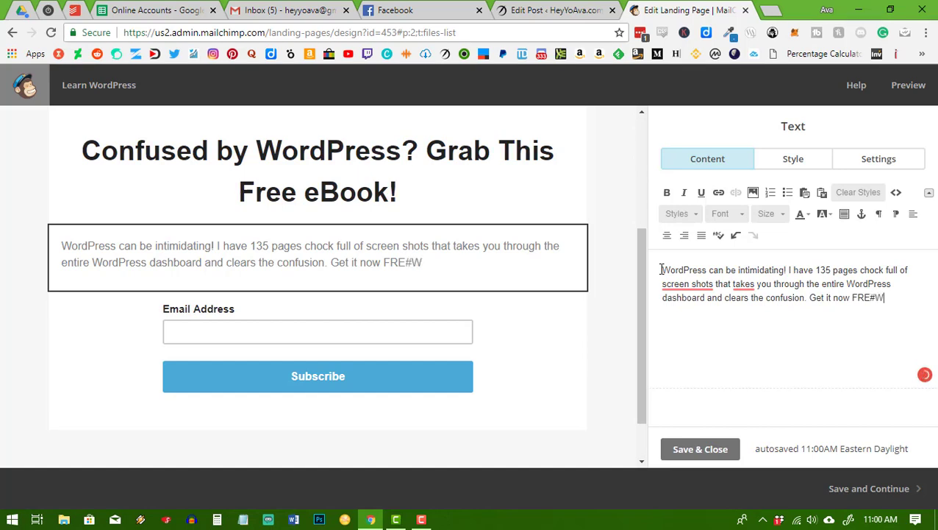
key("BackSpace")
type("E!")
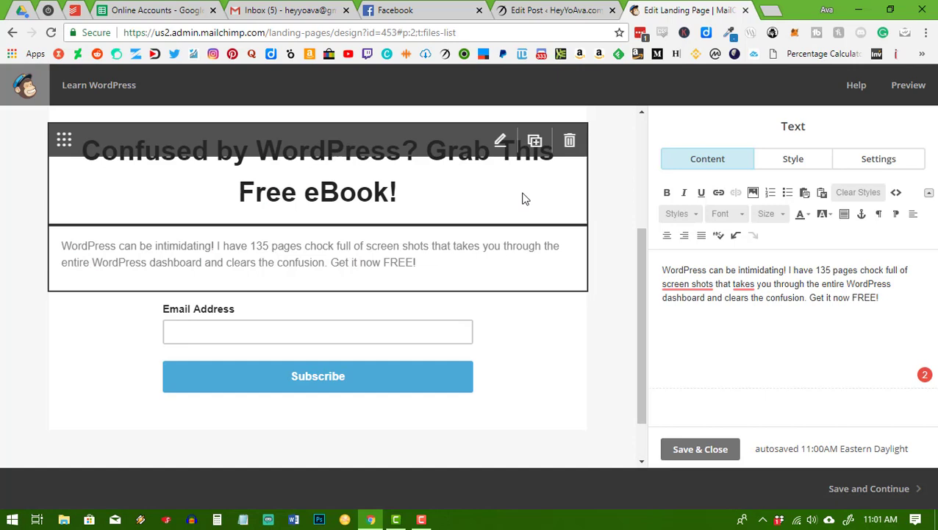
mouse_move(697, 288)
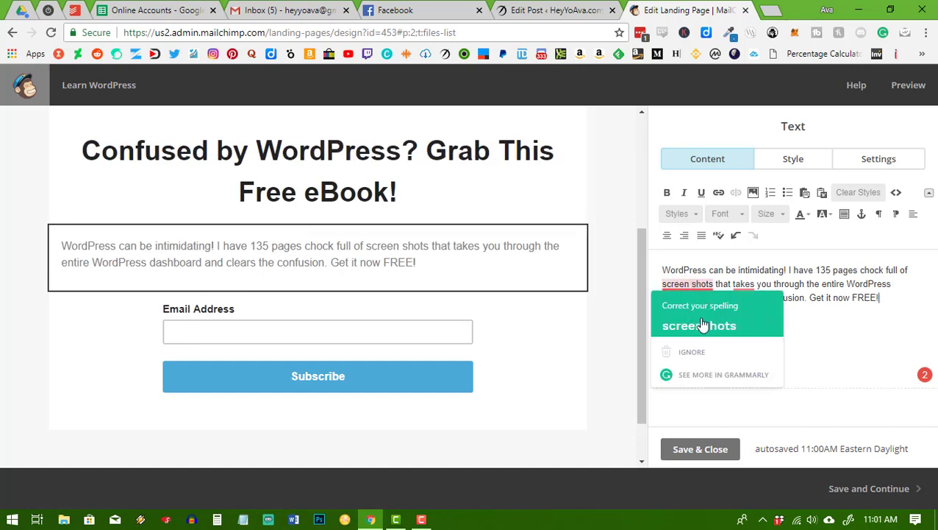
left_click(702, 326)
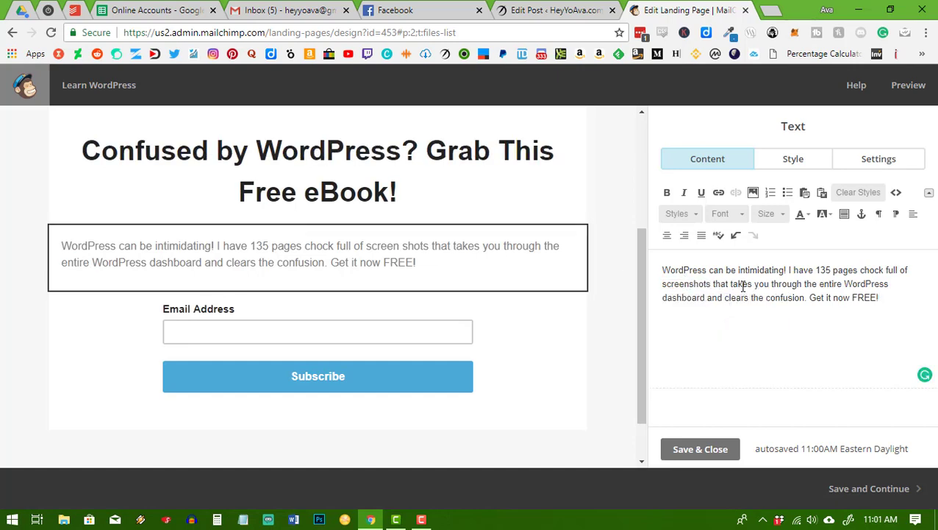
left_click_drag(890, 300, 646, 271)
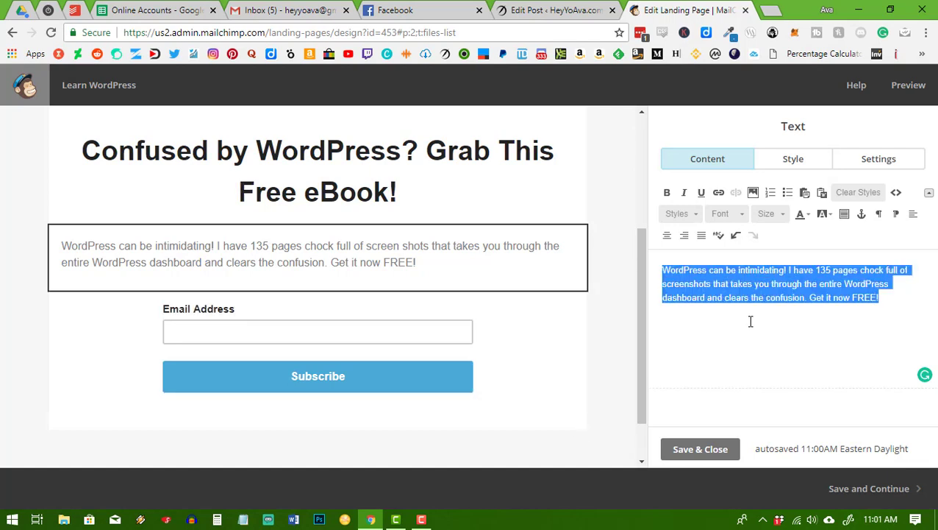
Centre-align the intro paragraph in the Text editor.
left_click(668, 238)
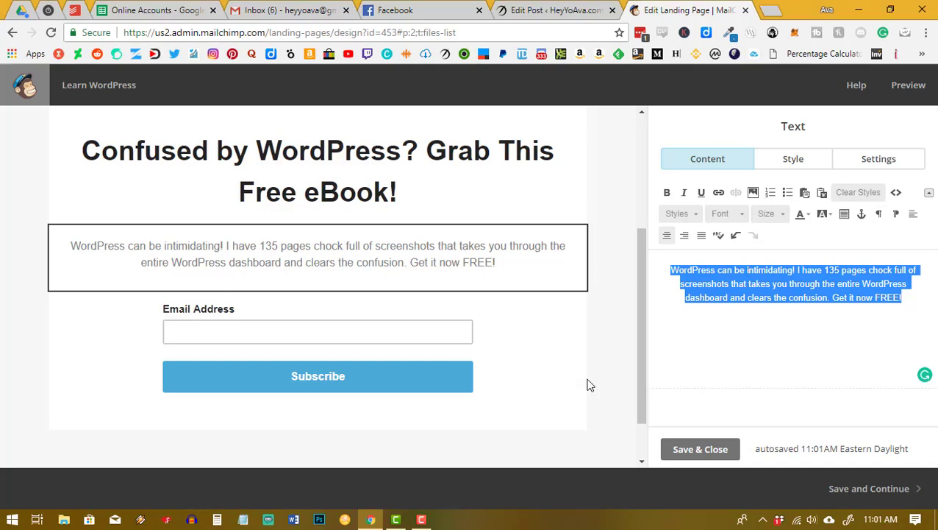
scroll(588, 384, "up", 3)
scroll(601, 377, "down", 4)
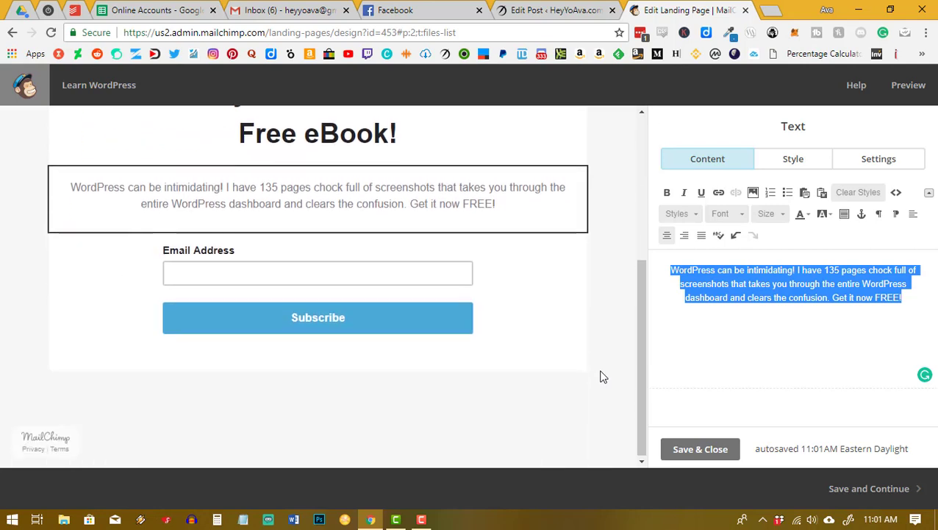
scroll(480, 390, "up", 1)
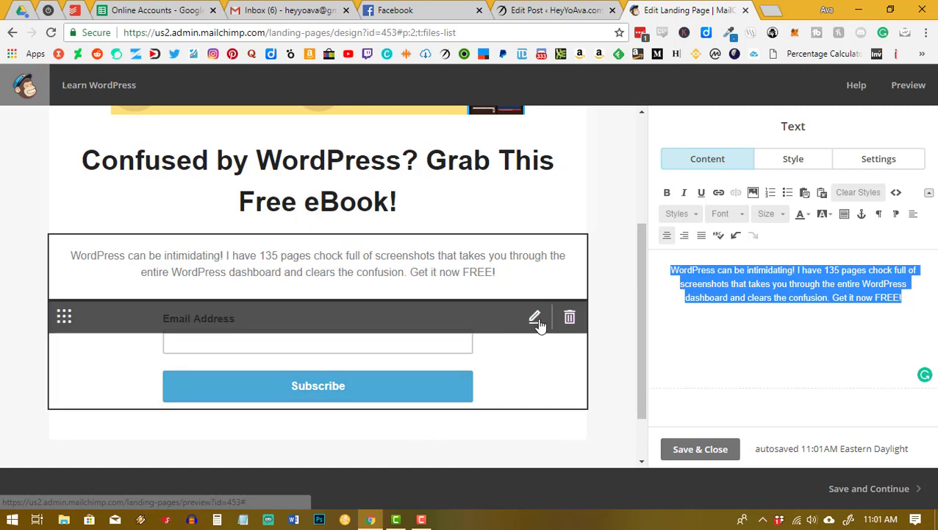
Add a First Name field to the signup form, mark it required, and position it.
left_click(536, 319)
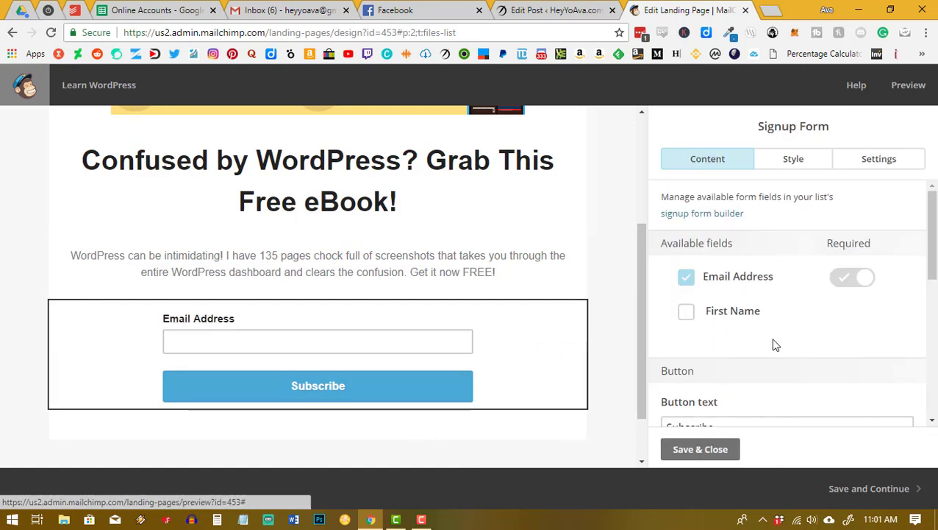
left_click(687, 315)
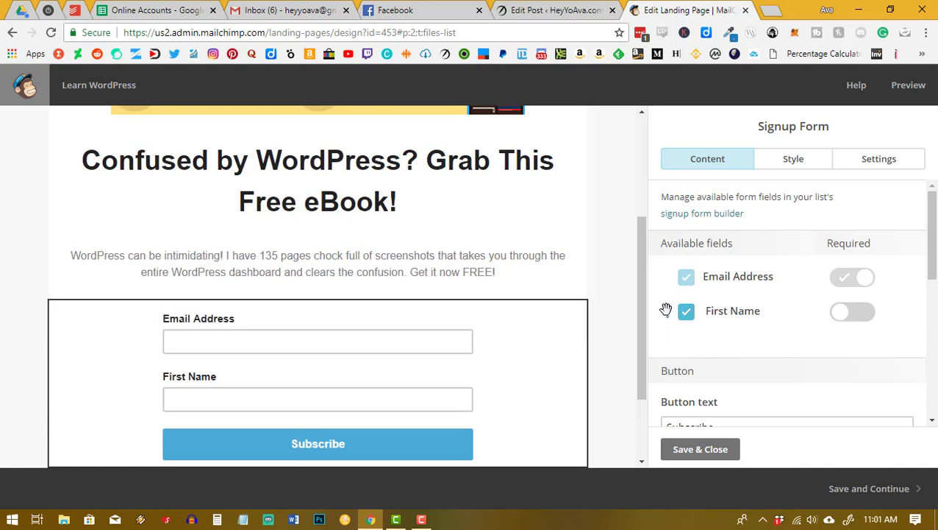
left_click_drag(665, 309, 651, 209)
left_click_drag(669, 310, 668, 237)
left_click_drag(668, 311, 653, 272)
left_click(840, 315)
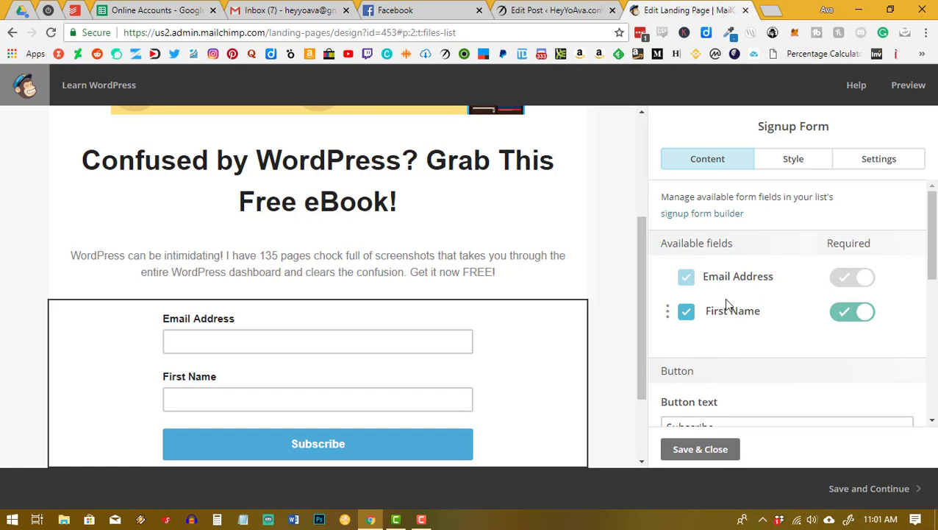
left_click_drag(664, 314, 677, 221)
left_click_drag(666, 309, 666, 279)
scroll(614, 332, "down", 1)
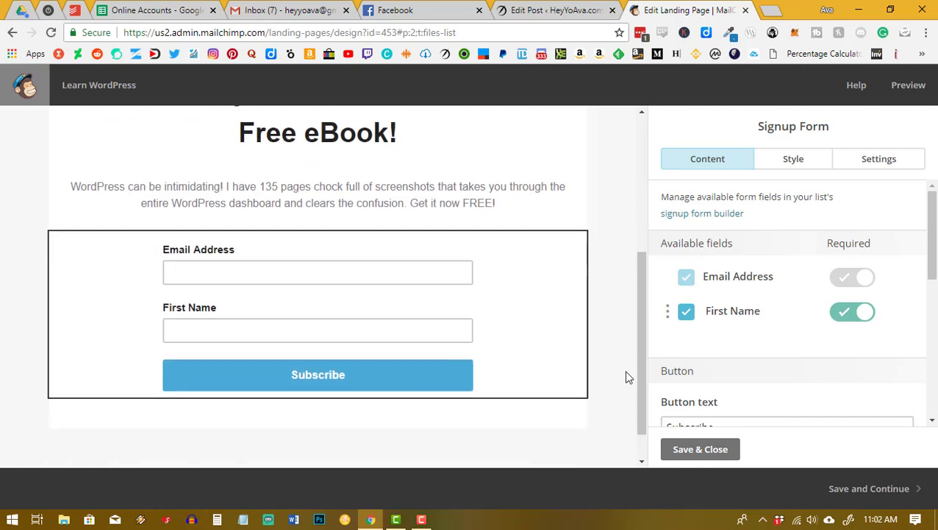
scroll(750, 353, "down", 2)
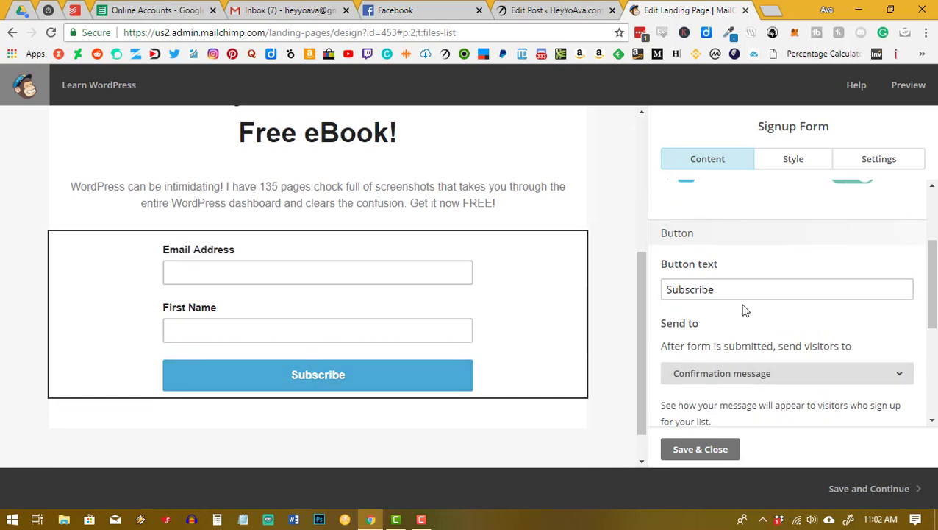
left_click_drag(738, 289, 660, 295)
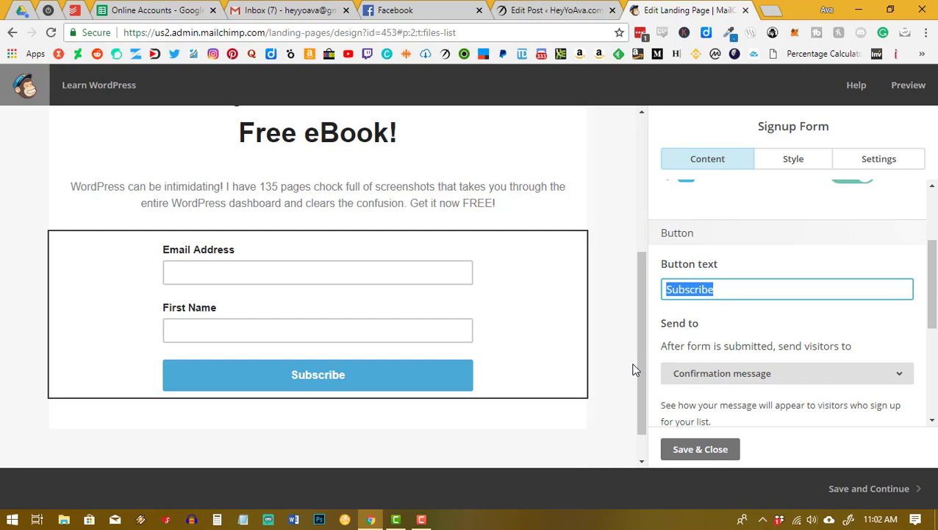
Enter 'Learn WordPress' as the Button text and review the confirmation message settings.
type("Learn")
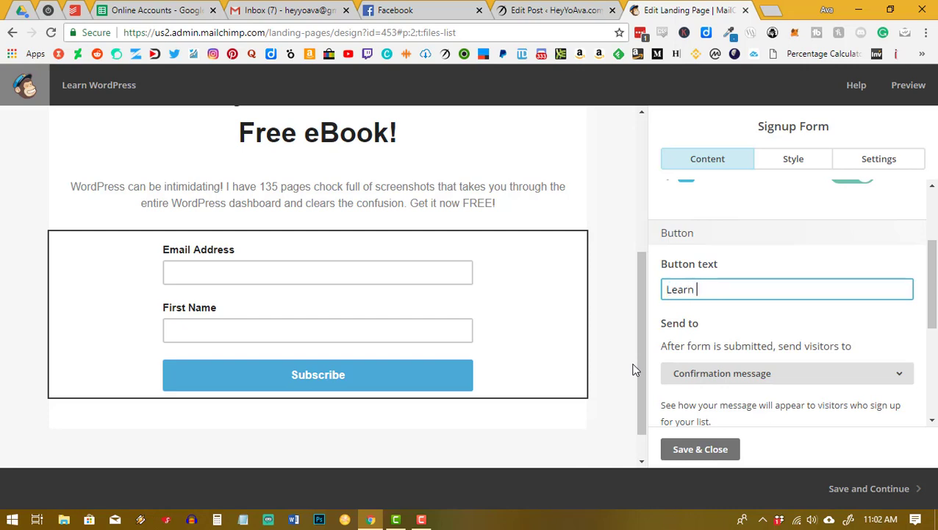
type(" WordPress")
scroll(780, 336, "down", 1)
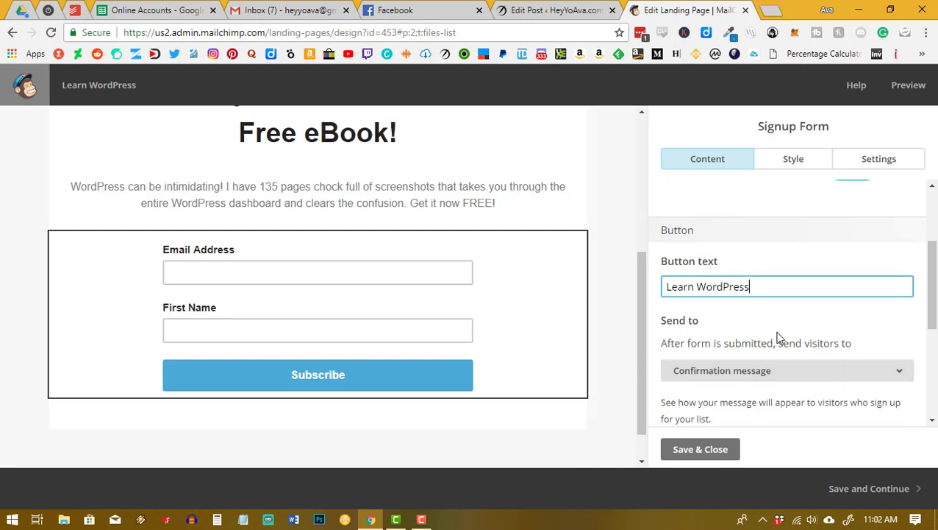
scroll(794, 353, "down", 2)
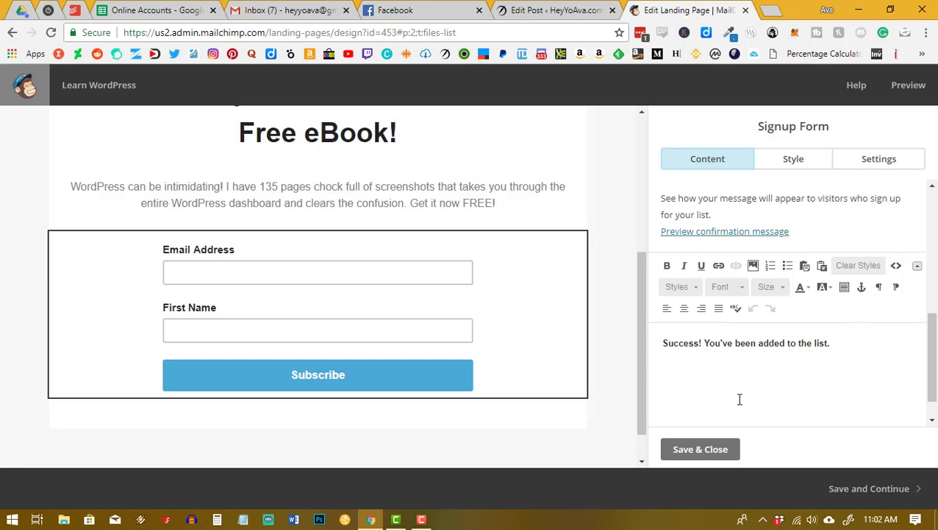
scroll(840, 320, "up", 3)
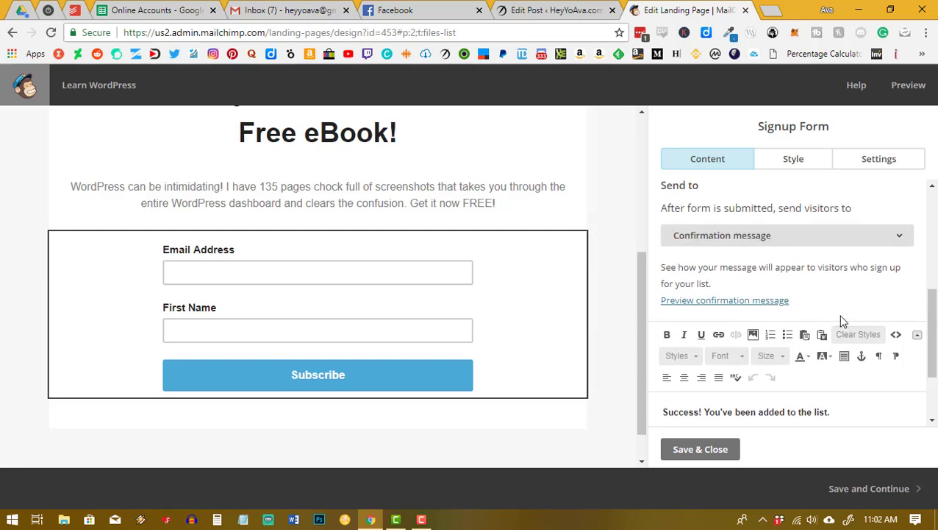
Review the signup form's Style options and the button's alignment and width settings.
left_click(792, 159)
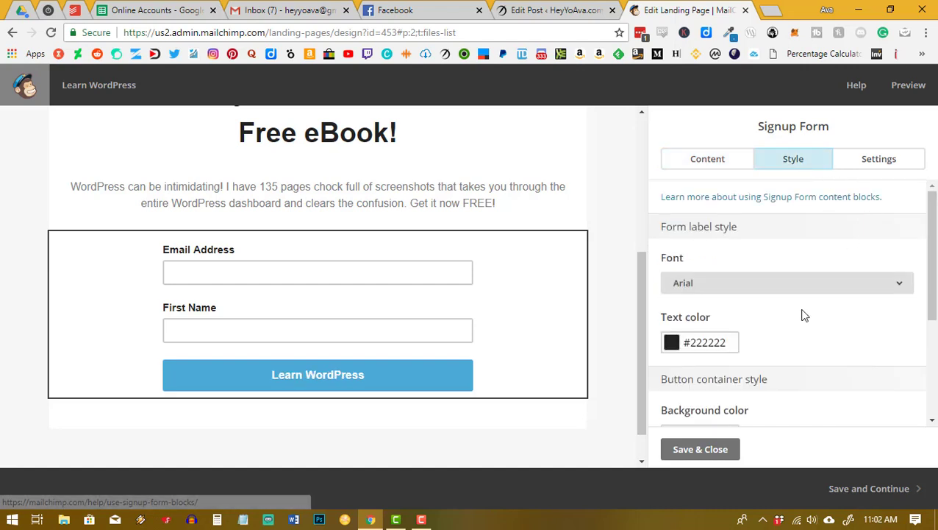
scroll(804, 315, "down", 1)
scroll(816, 329, "down", 1)
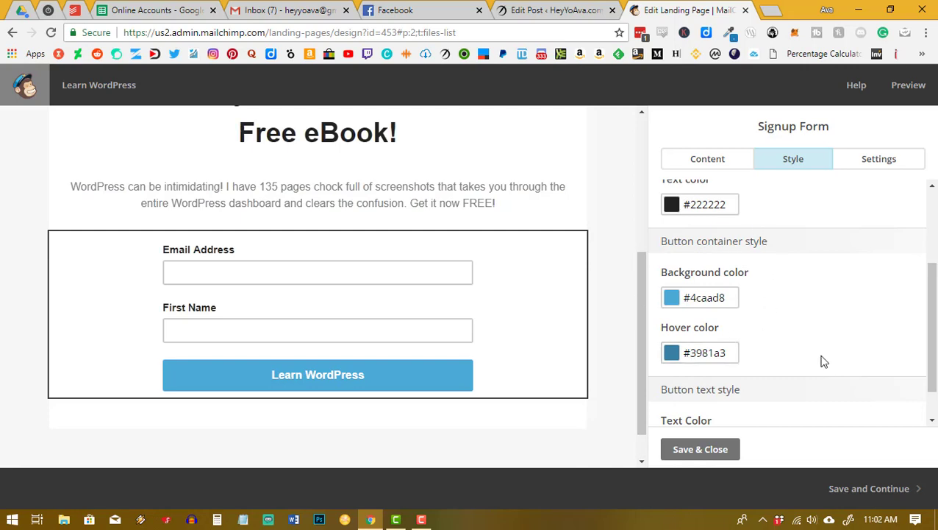
scroll(792, 380, "down", 1)
scroll(790, 328, "up", 3)
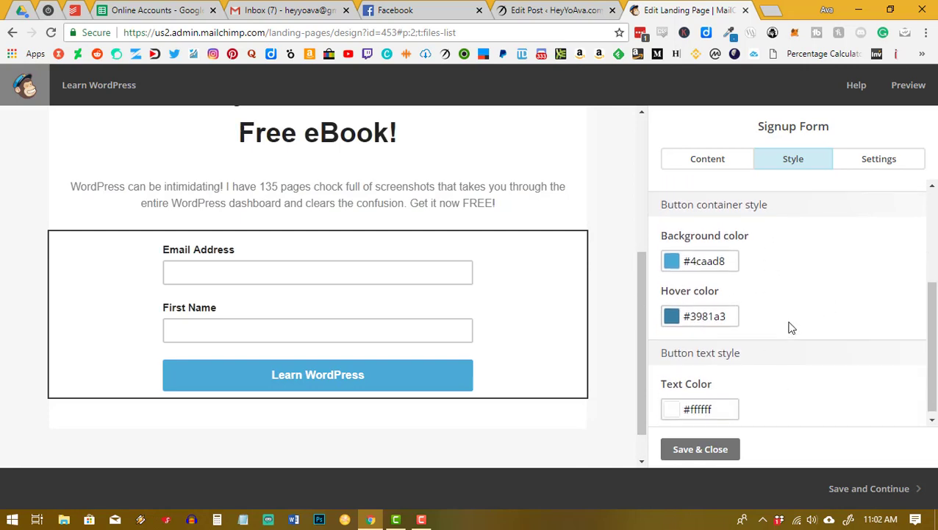
left_click(876, 166)
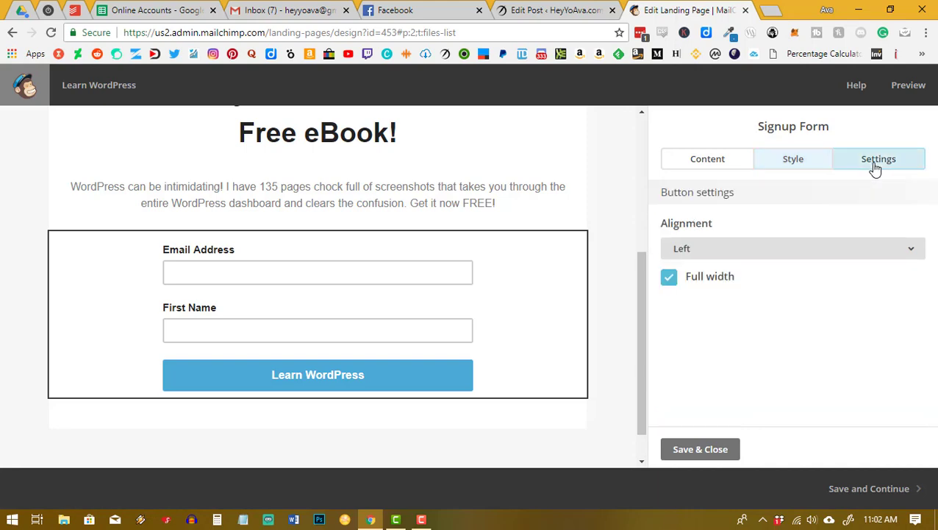
Return to the Content settings, then save and close the signup form.
left_click(723, 167)
scroll(555, 442, "up", 3)
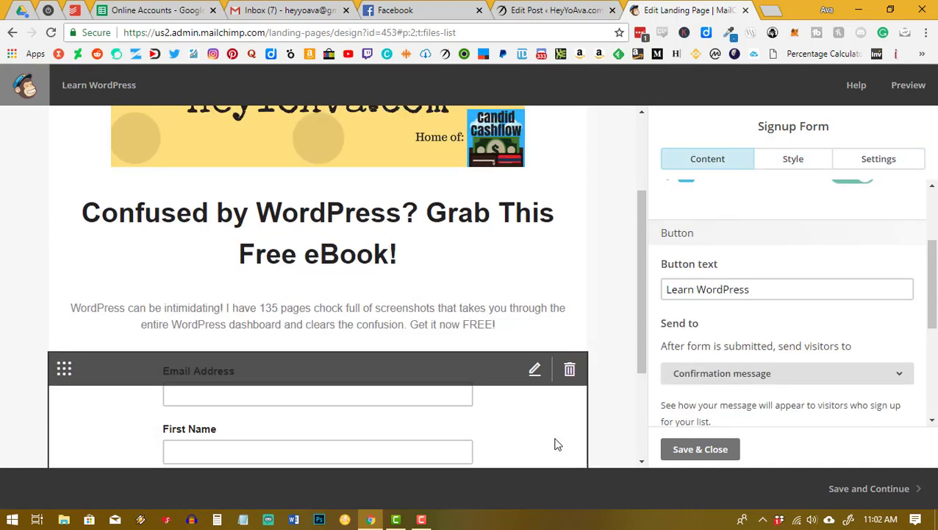
scroll(593, 314, "down", 4)
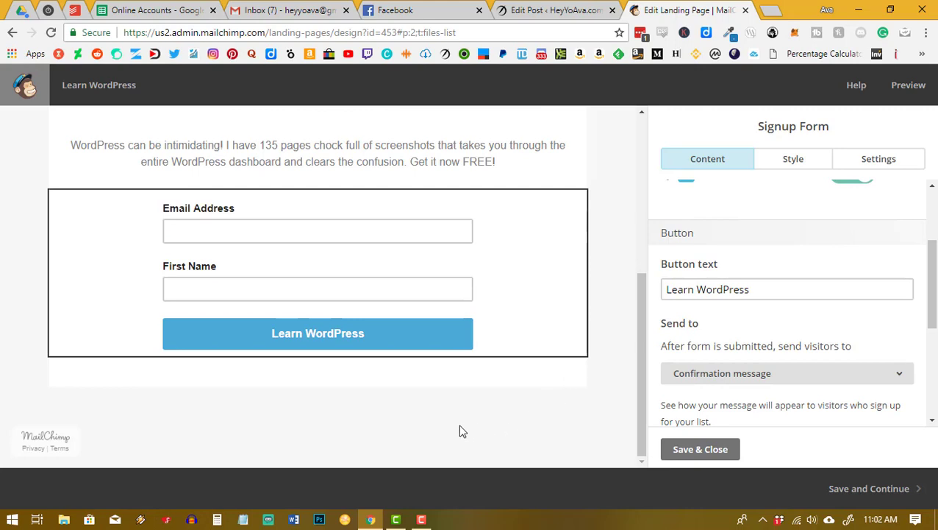
scroll(459, 431, "up", 4)
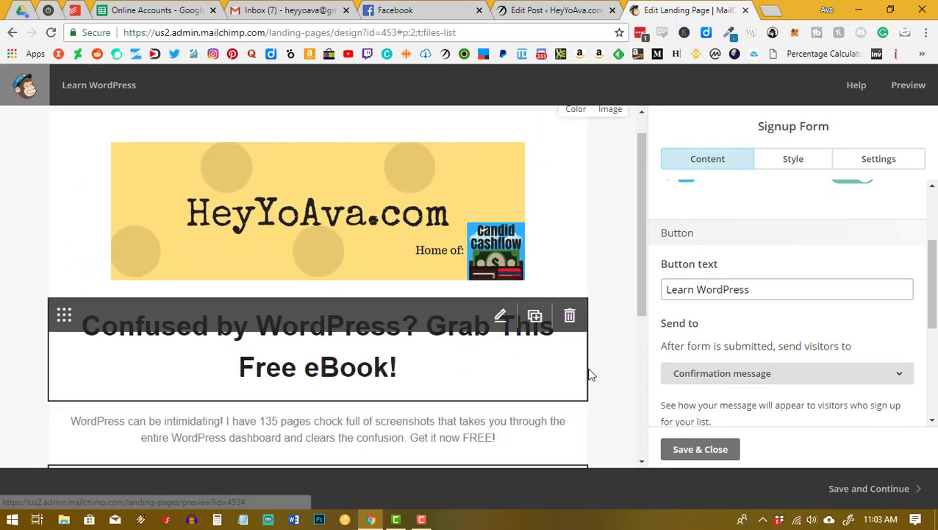
scroll(592, 252, "down", 2)
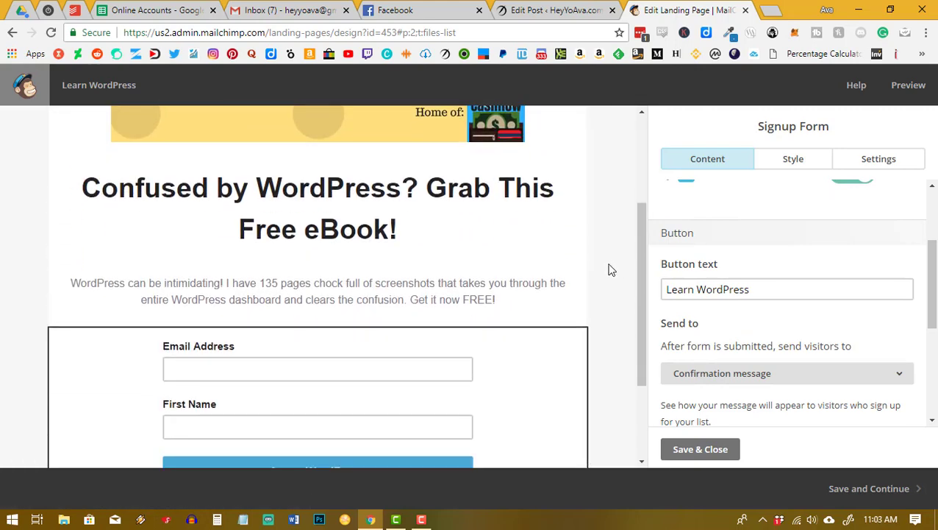
left_click(700, 449)
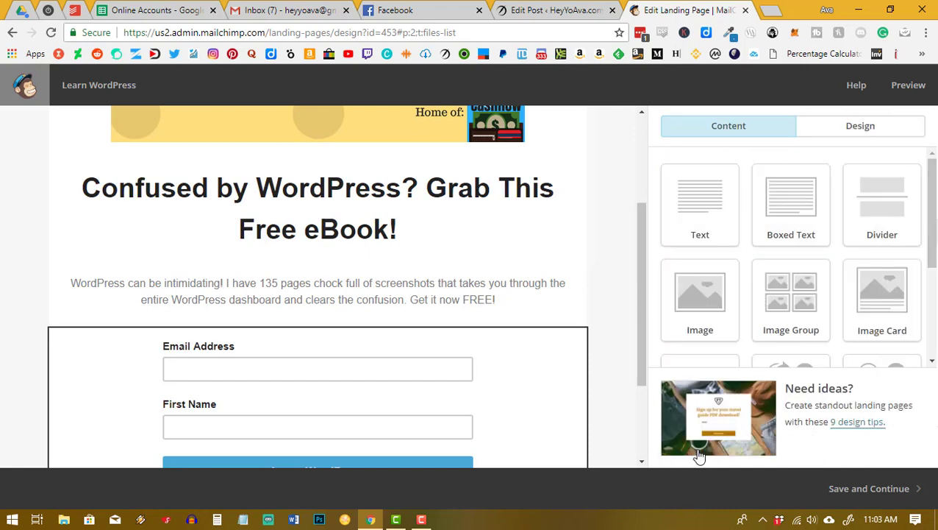
Save the design and start replacing the Untitled Page title, typed as 'Learning' so far.
left_click(895, 500)
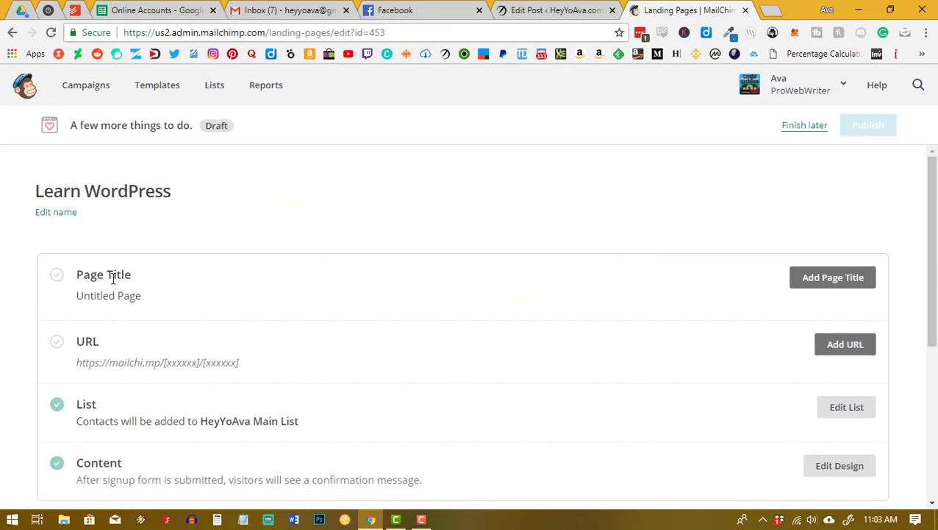
left_click(820, 277)
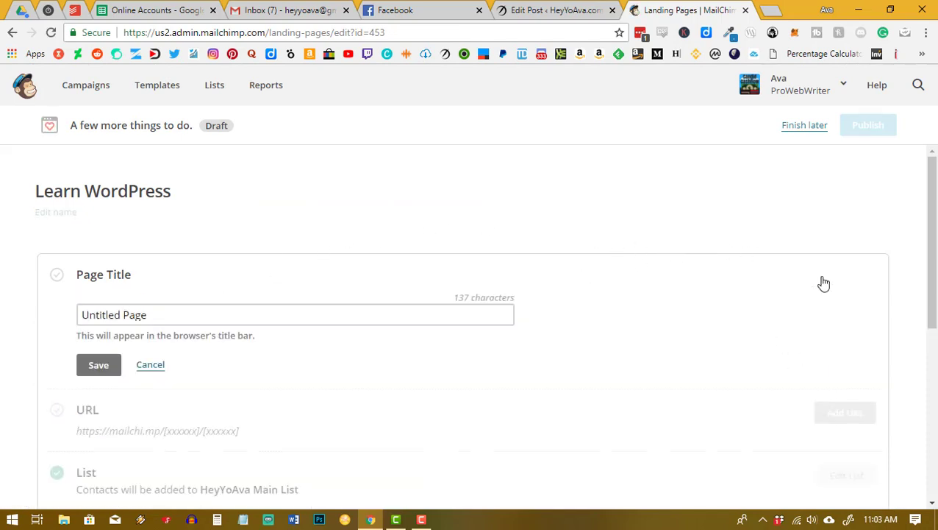
key("ctrl+a")
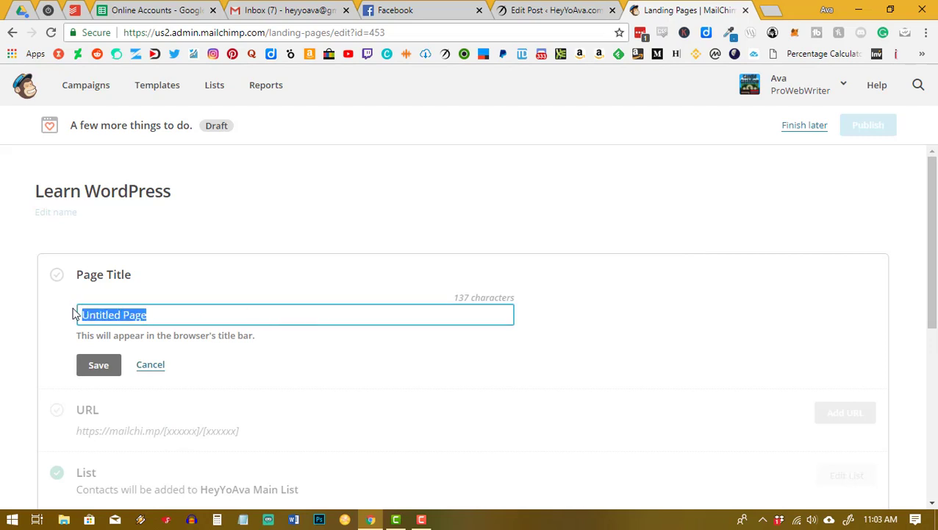
type("Learn")
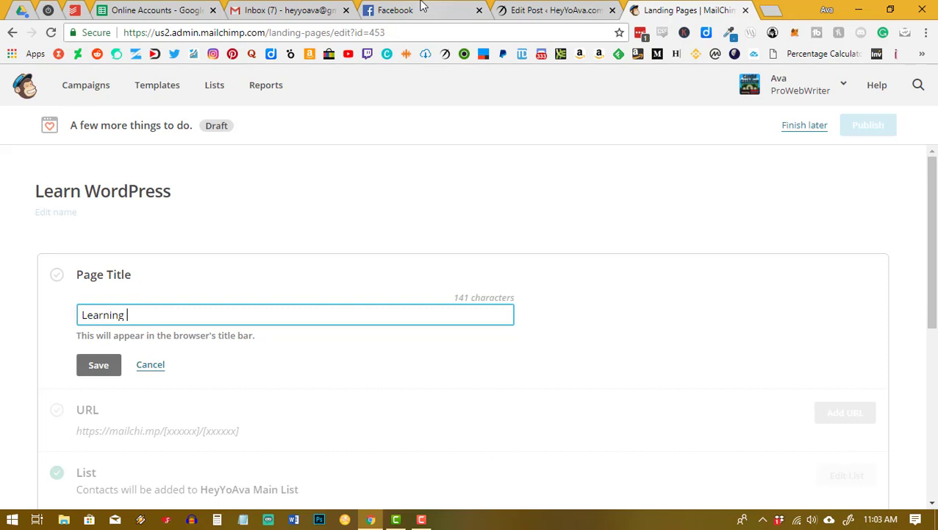
type("ing")
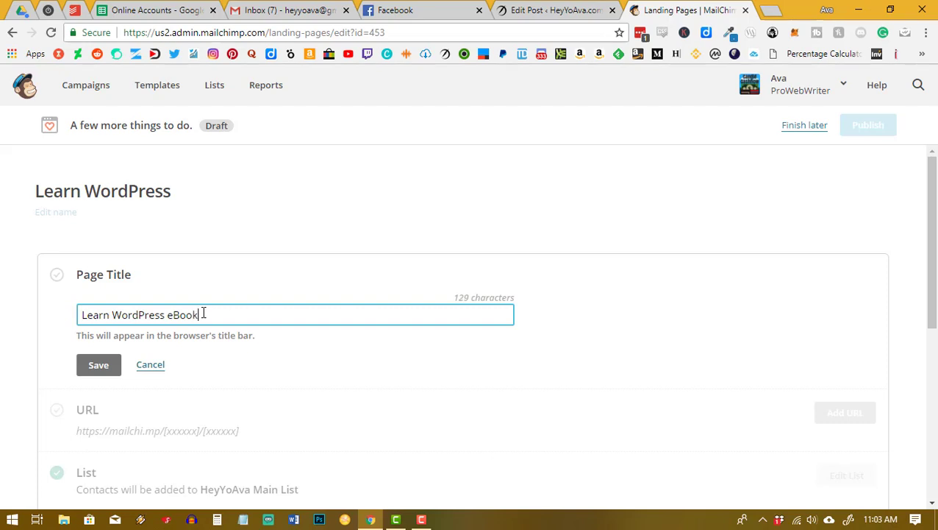
Save the page title and set the landing page URL ending to 'learnwordpress'.
left_click(102, 365)
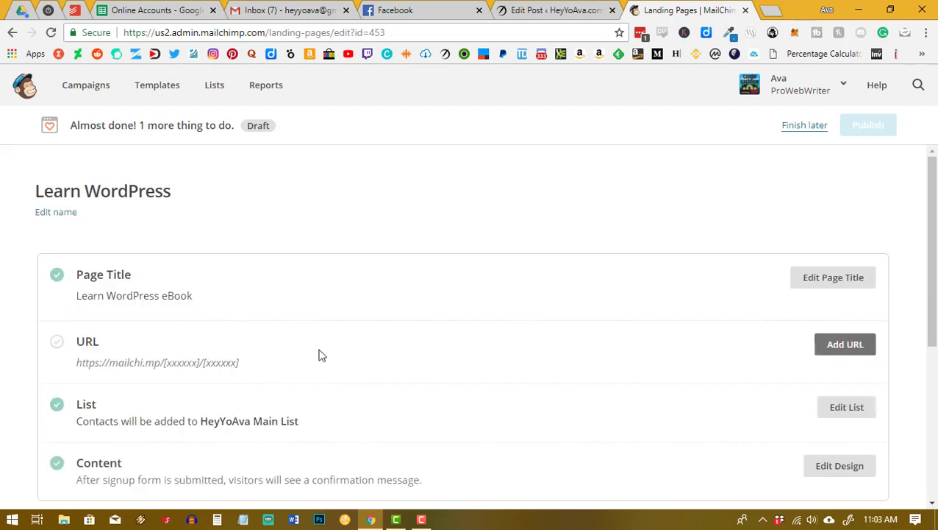
left_click(848, 352)
left_click(359, 426)
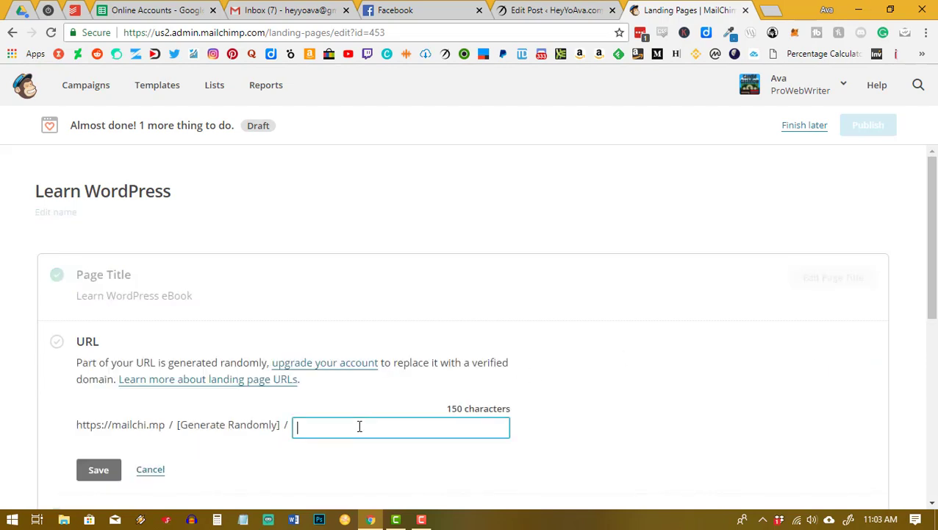
type("learn")
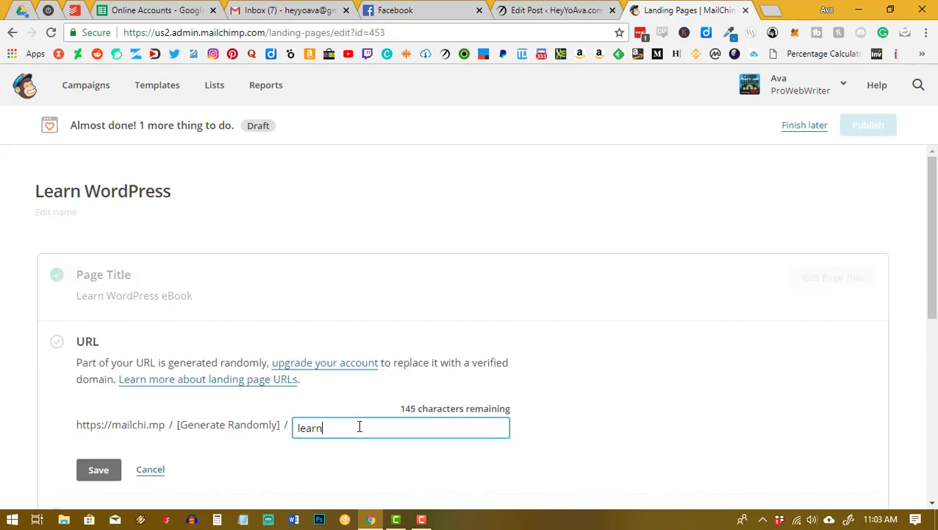
type("wordpress")
left_click(99, 471)
scroll(174, 337, "down", 3)
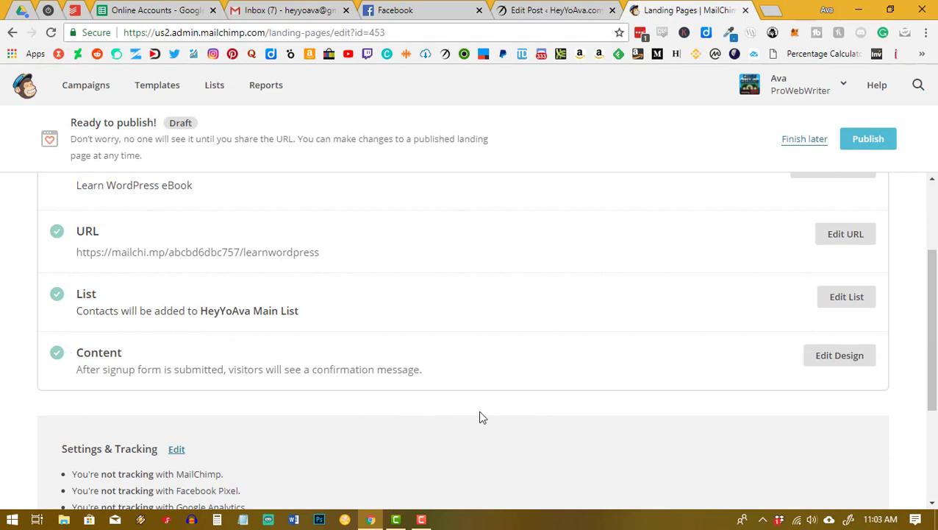
Publish the landing page live at mailchi.mp/abcbd6dbc757/learnwordpress.
scroll(485, 415, "up", 2)
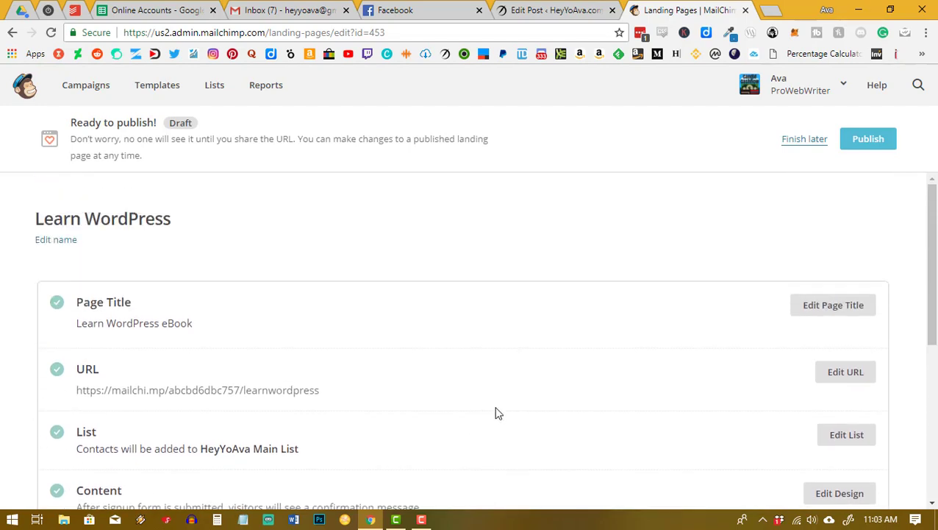
left_click(865, 140)
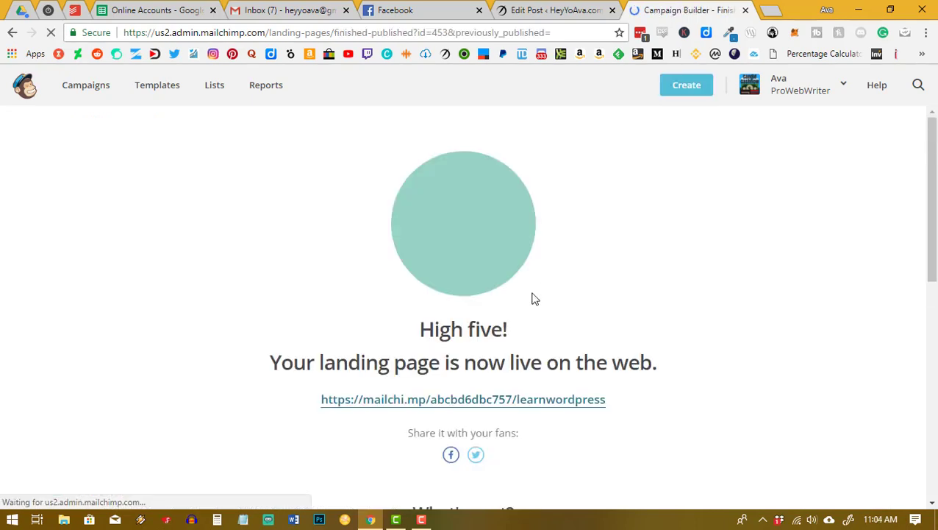
Open the live Learn WordPress landing page in a new tab and look it over.
left_click(557, 402)
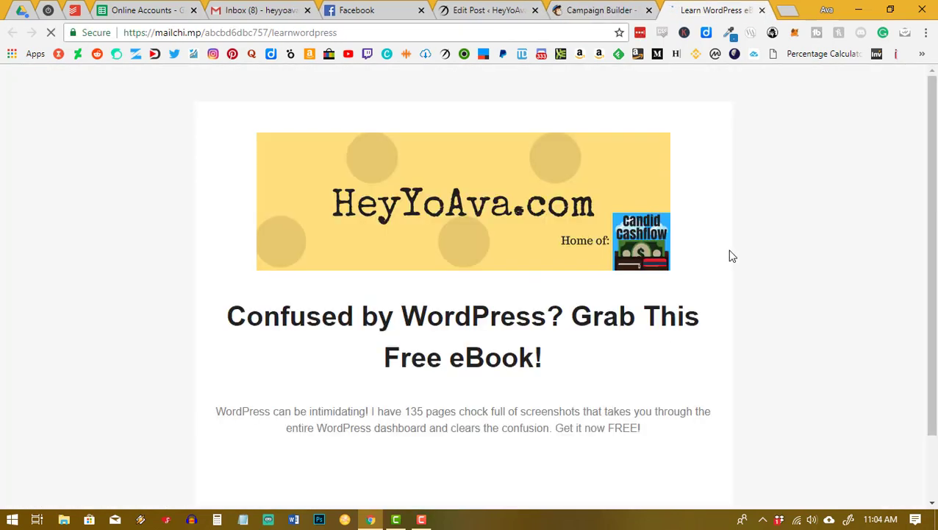
scroll(785, 324, "down", 3)
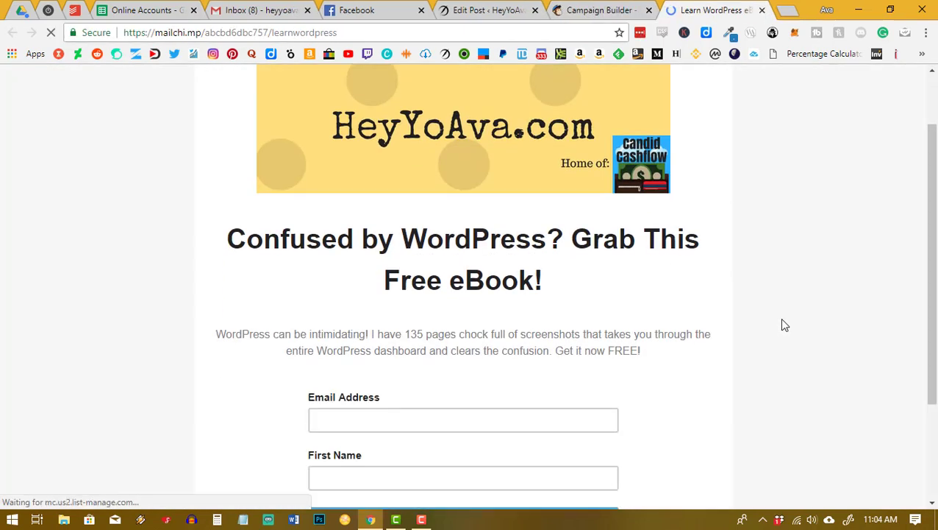
scroll(781, 324, "up", 2)
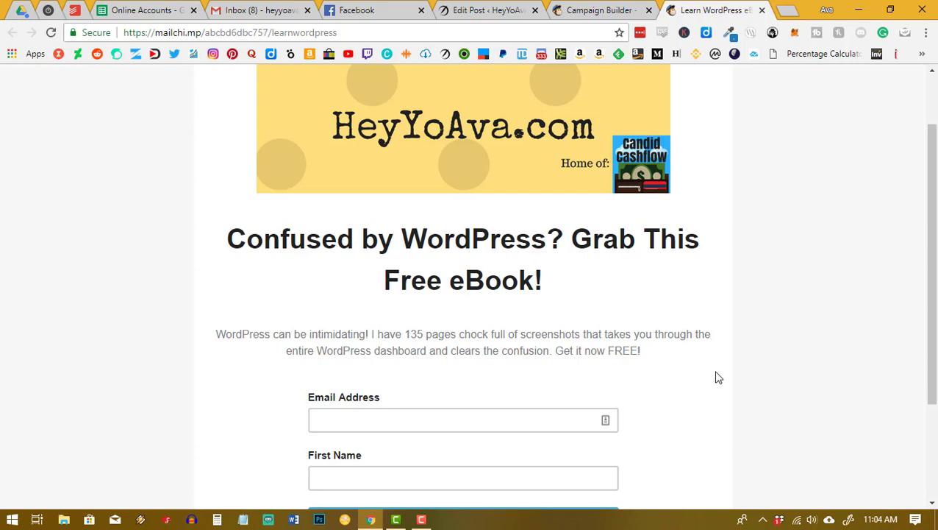
scroll(719, 377, "down", 2)
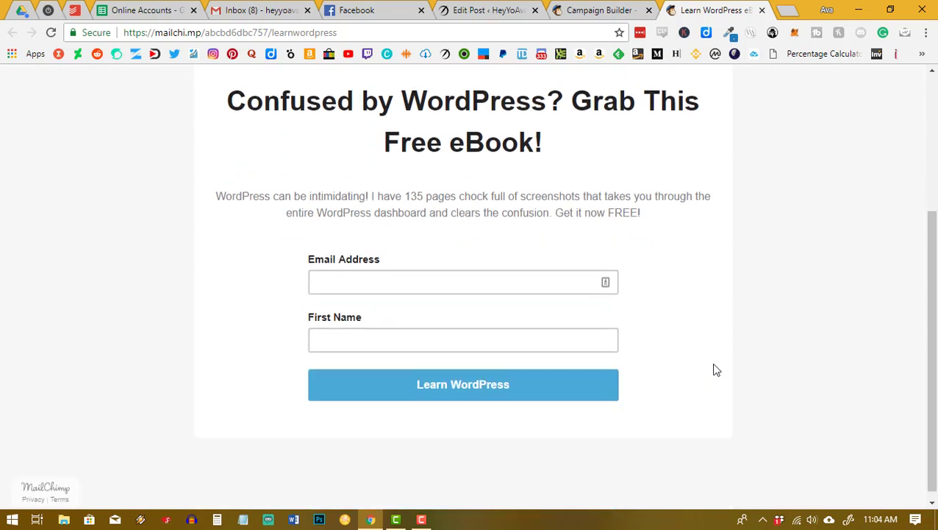
scroll(713, 298, "up", 2)
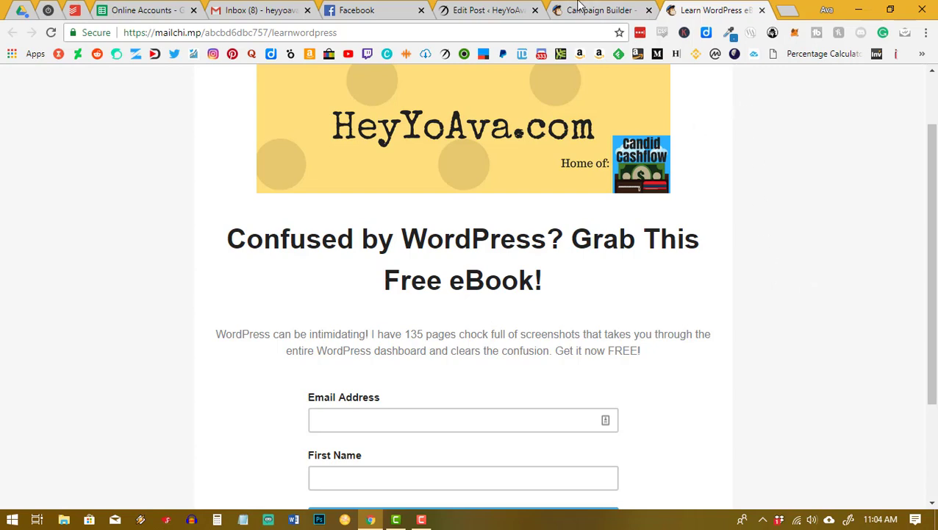
scroll(764, 276, "down", 2)
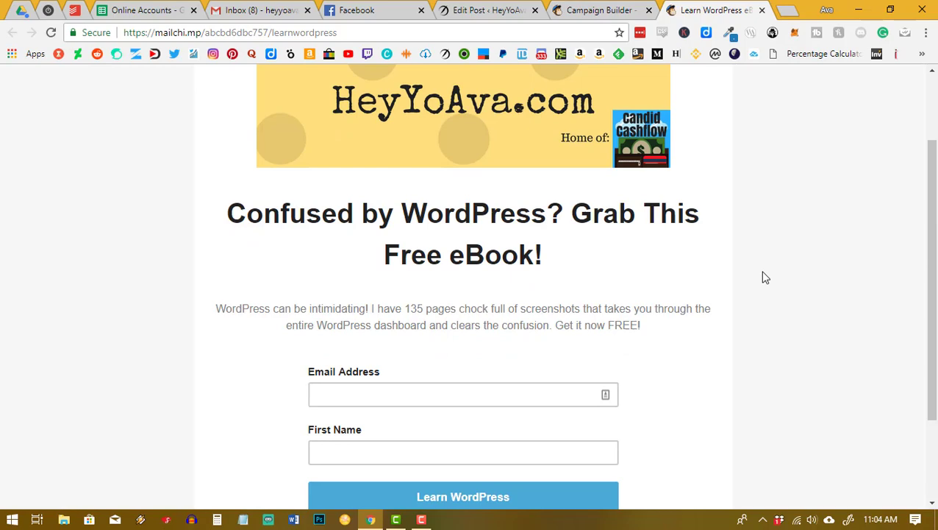
scroll(779, 270, "up", 3)
Return to the Campaign Builder tab with the 'High five!' live-page confirmation.
left_click(617, 13)
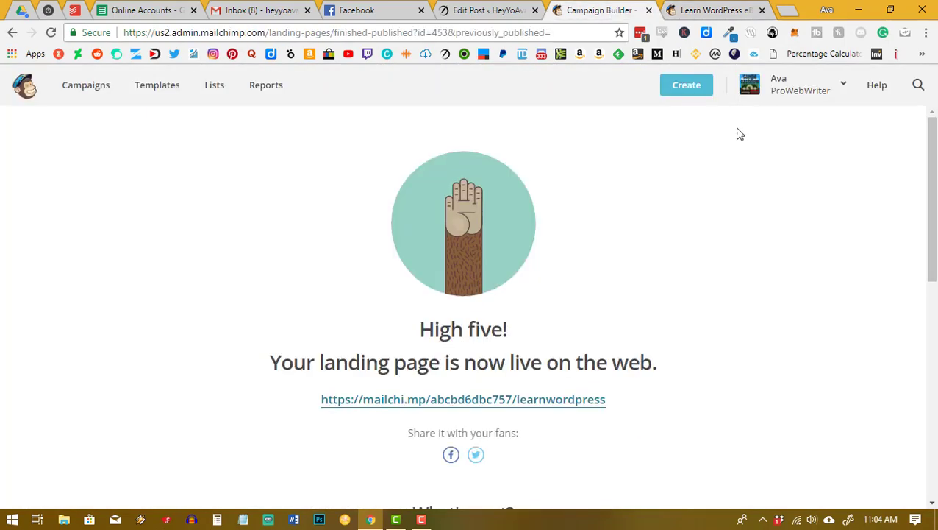
scroll(708, 365, "down", 3)
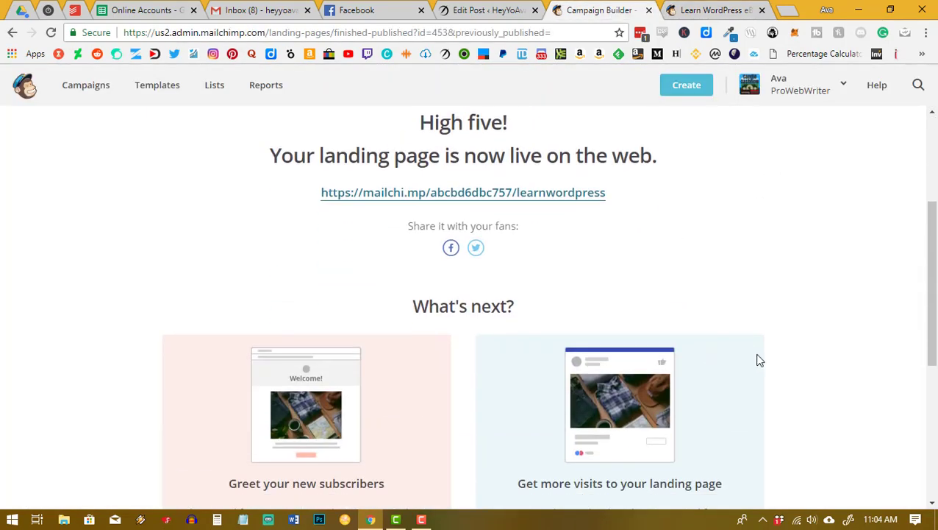
scroll(759, 360, "up", 3)
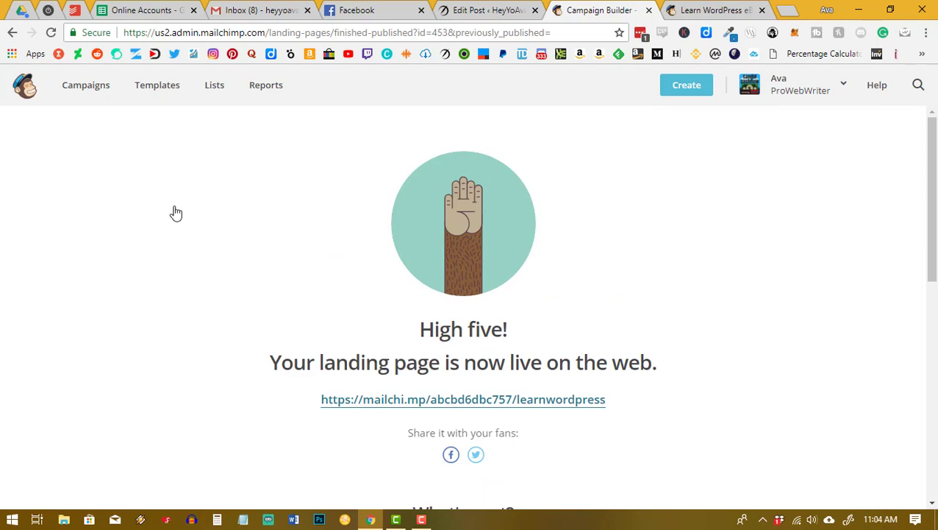
scroll(714, 319, "down", 3)
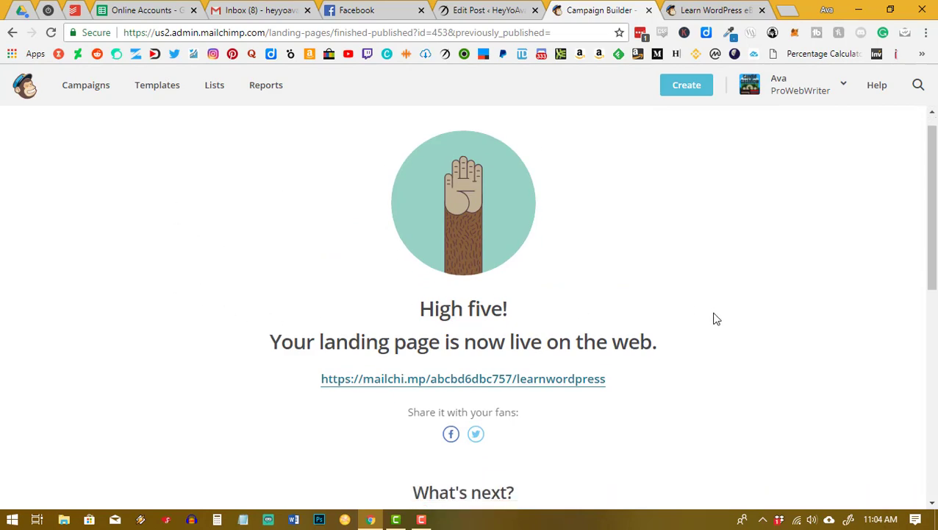
scroll(713, 318, "up", 3)
scroll(735, 319, "down", 6)
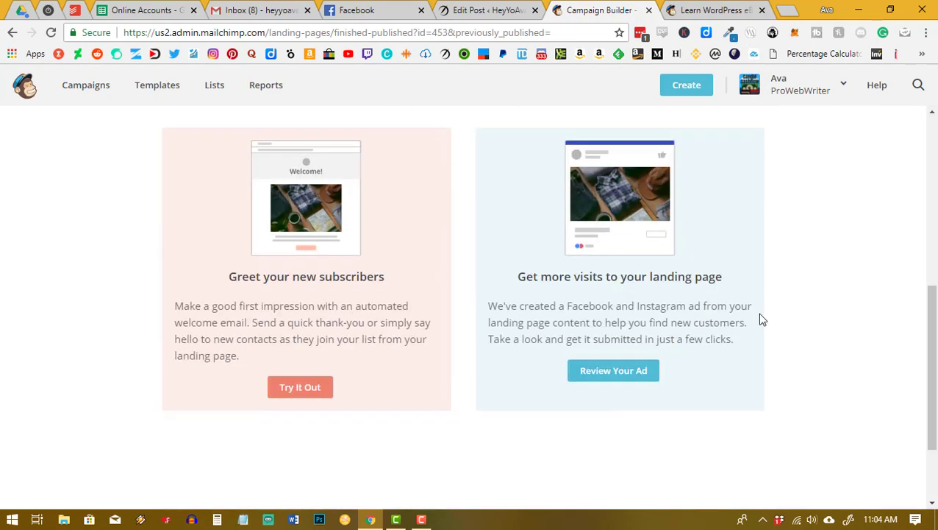
scroll(763, 319, "up", 6)
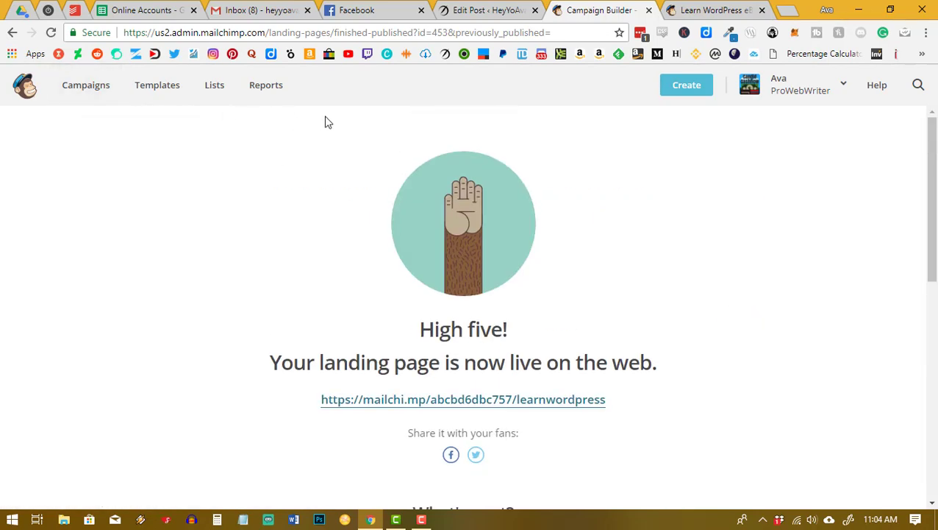
Review the Campaigns list, where Learn WordPress shows Published, and start creating a new campaign.
left_click(82, 95)
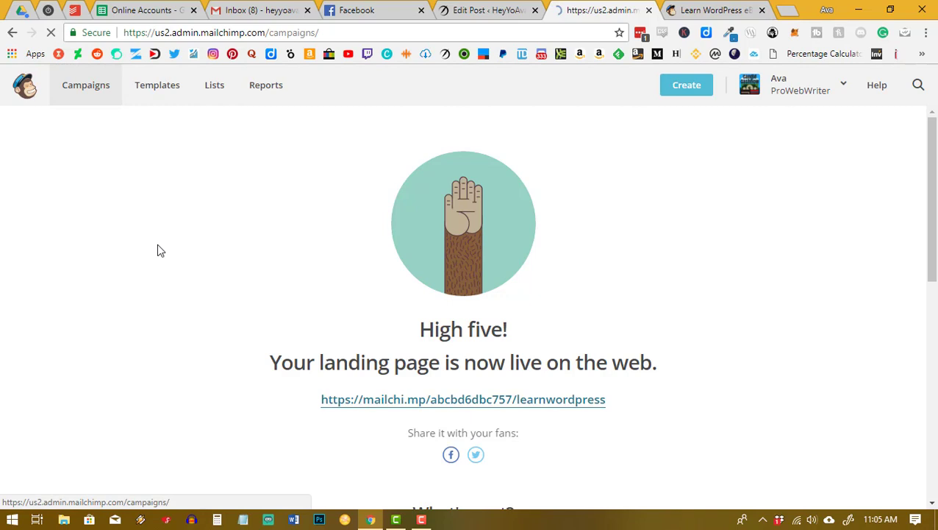
left_click(786, 86)
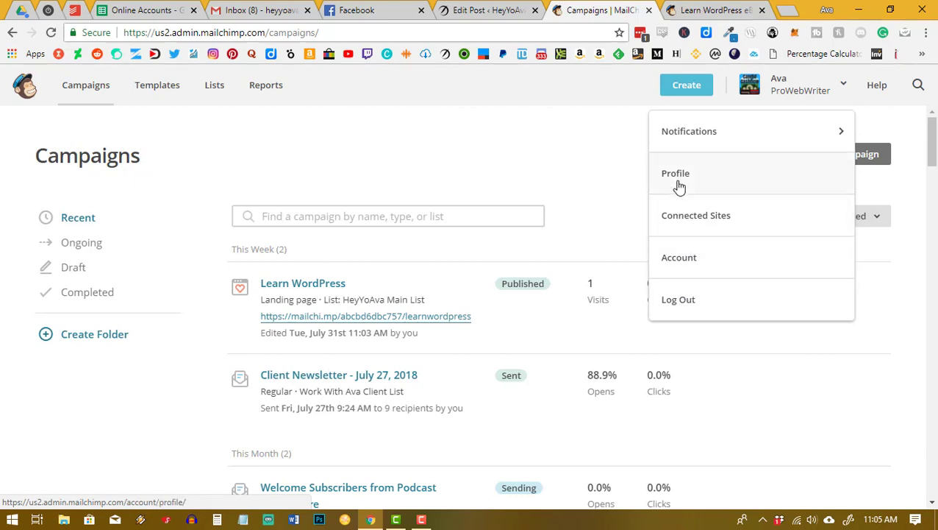
left_click(103, 376)
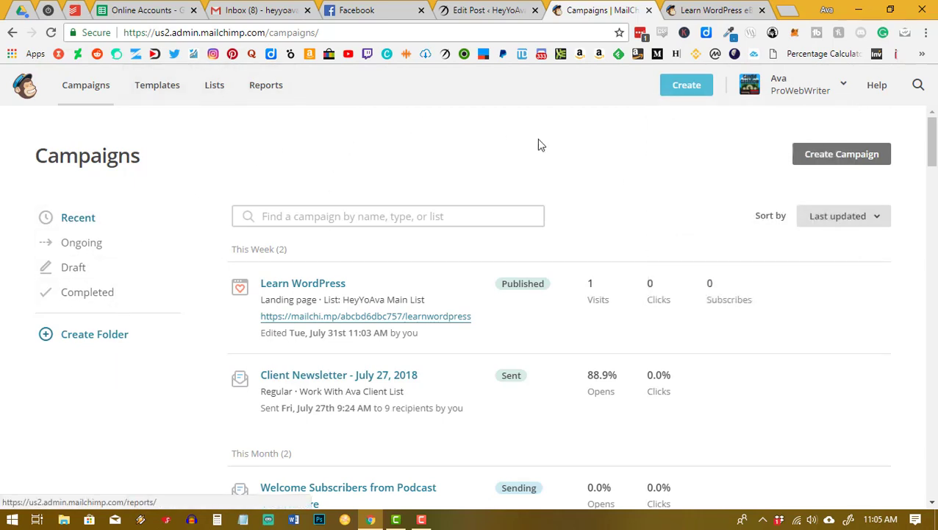
scroll(683, 261, "down", 3)
scroll(681, 261, "down", 5)
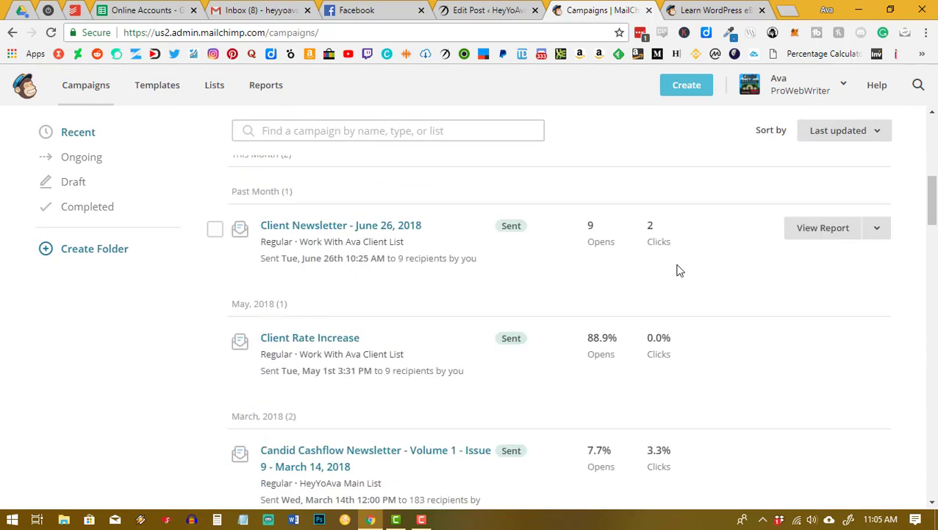
scroll(677, 269, "up", 8)
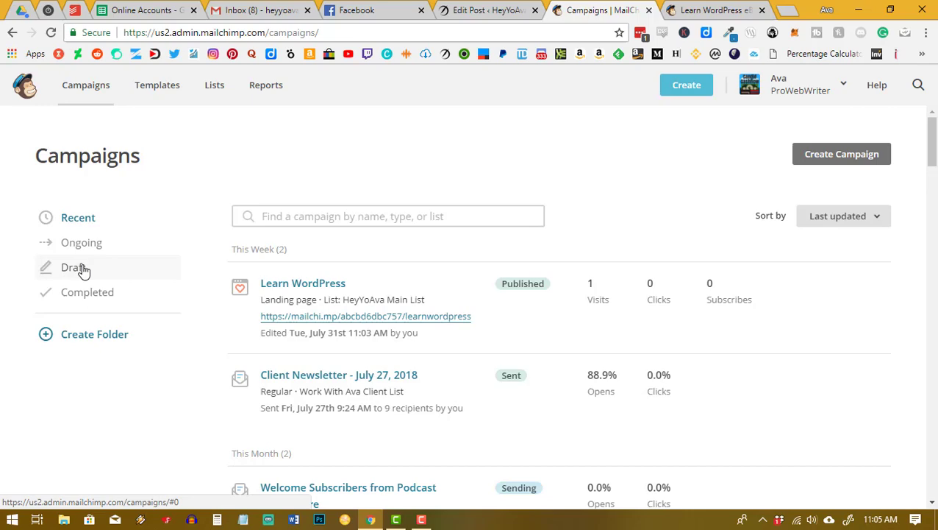
left_click(784, 104)
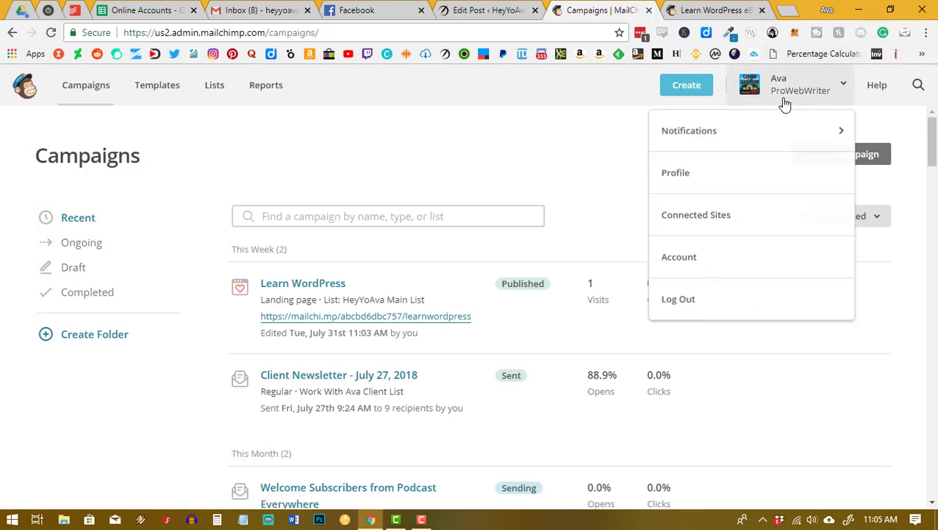
left_click(688, 86)
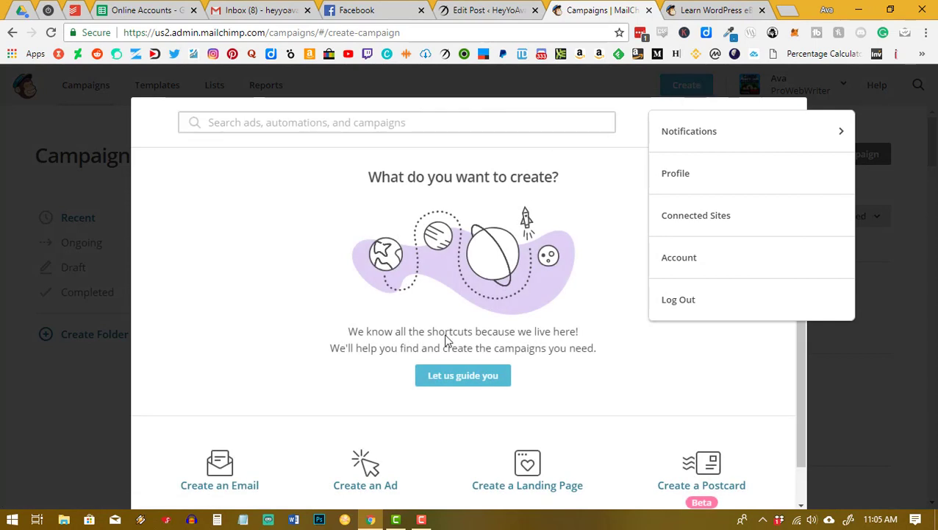
Create an email named 'Learn WordPress eBook Delivery' and switch to the Automated email types.
left_click(212, 491)
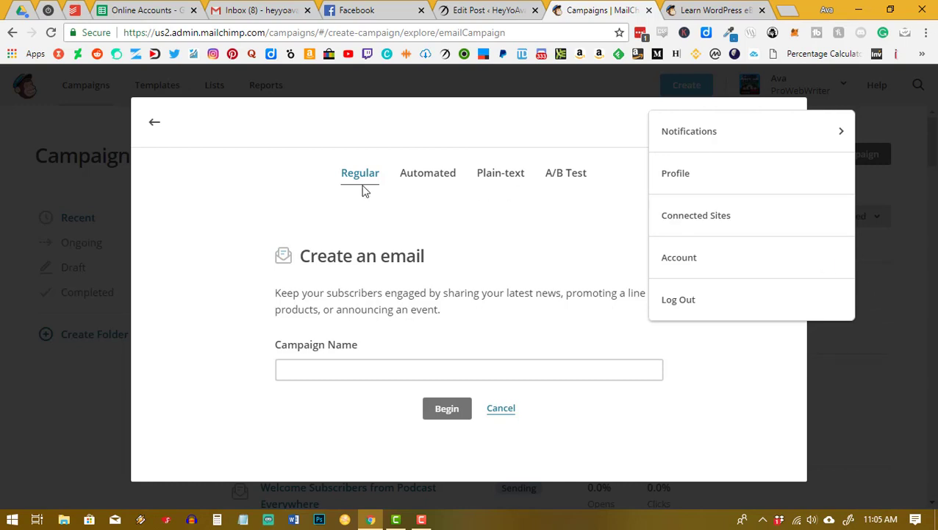
left_click(473, 369)
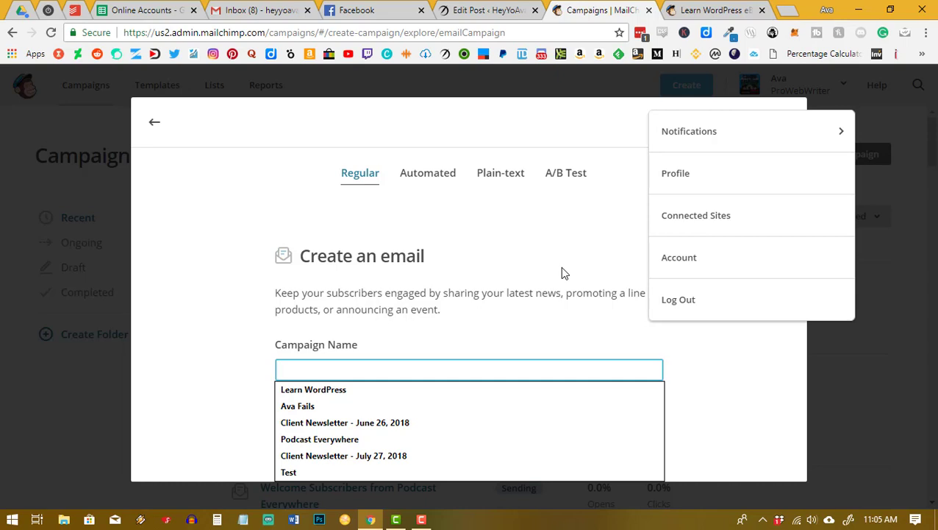
type("Learn W")
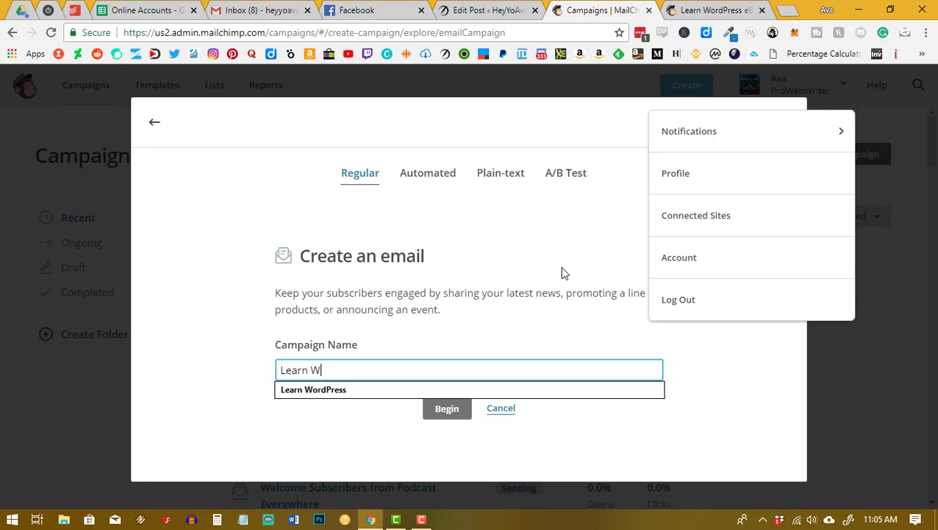
type("ordPress e")
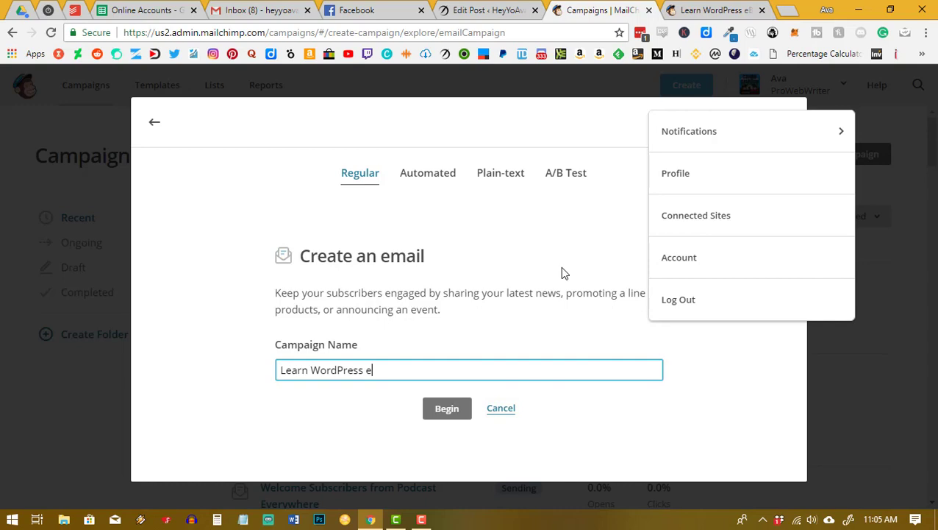
type("Book Deliverty")
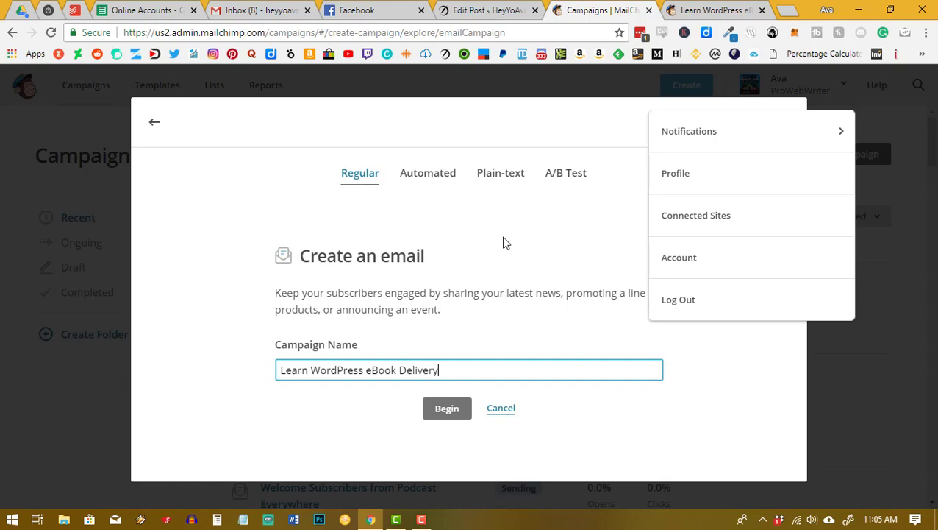
left_click(715, 411)
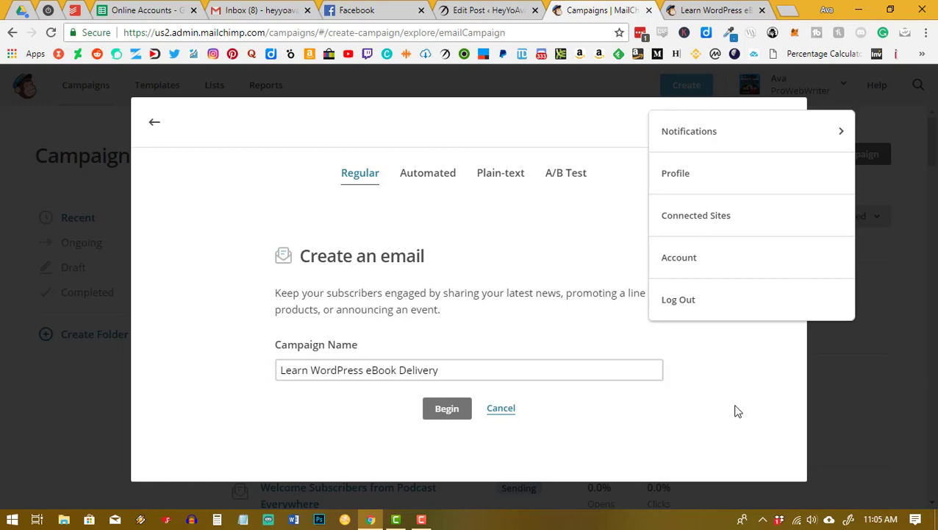
left_click(428, 173)
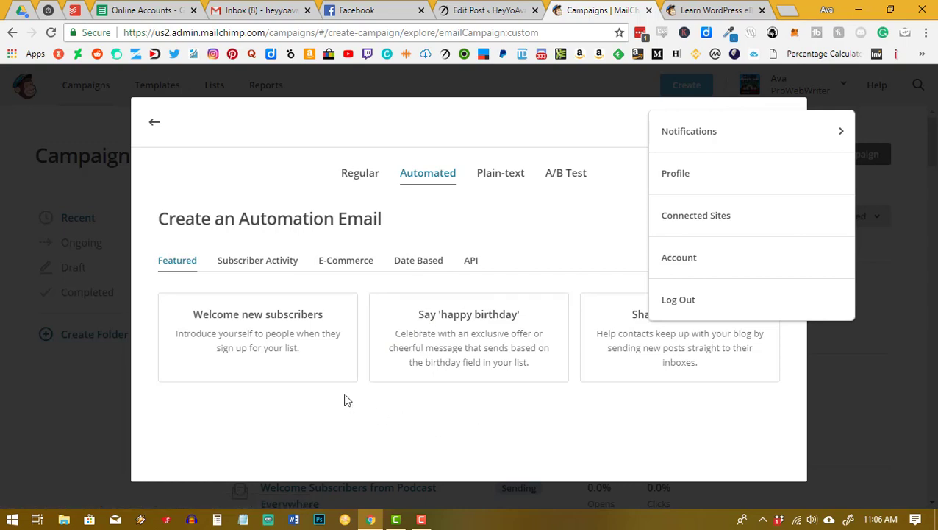
Start a Welcome new subscribers automation named 'Here's Your Free eBook' for HeyYoAva Main List.
left_click(269, 316)
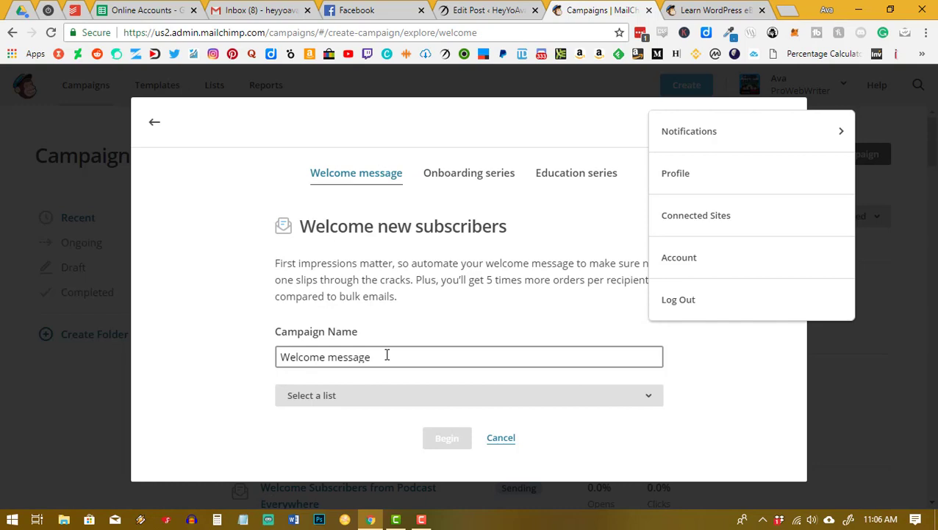
left_click_drag(387, 356, 230, 362)
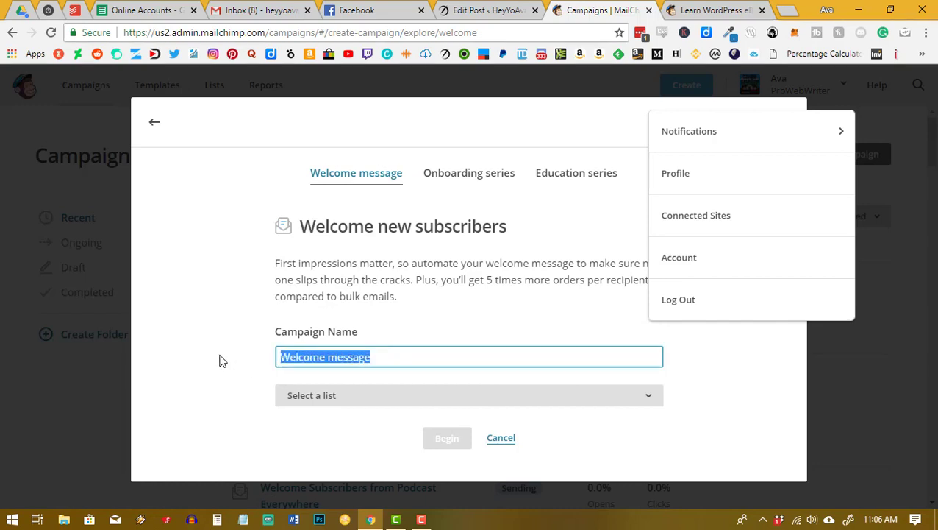
type("Here's Your Free e")
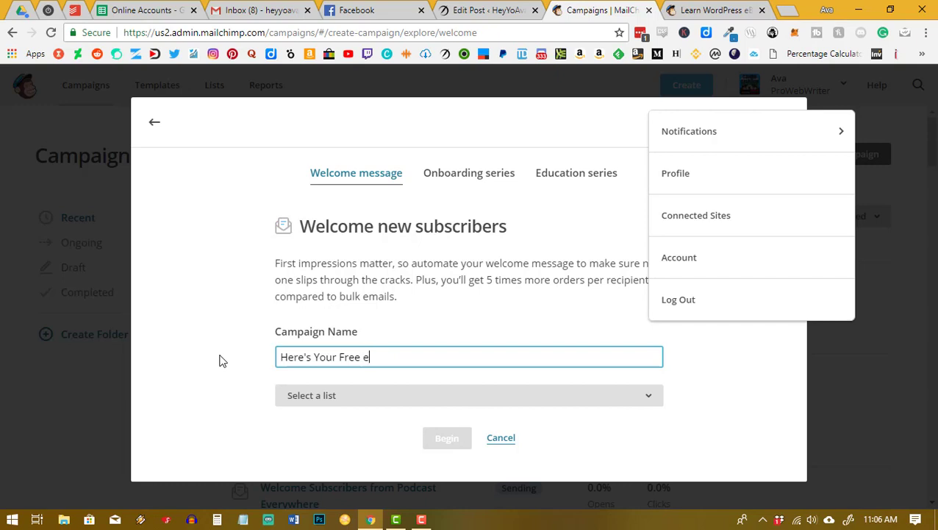
type("Book")
left_click(287, 397)
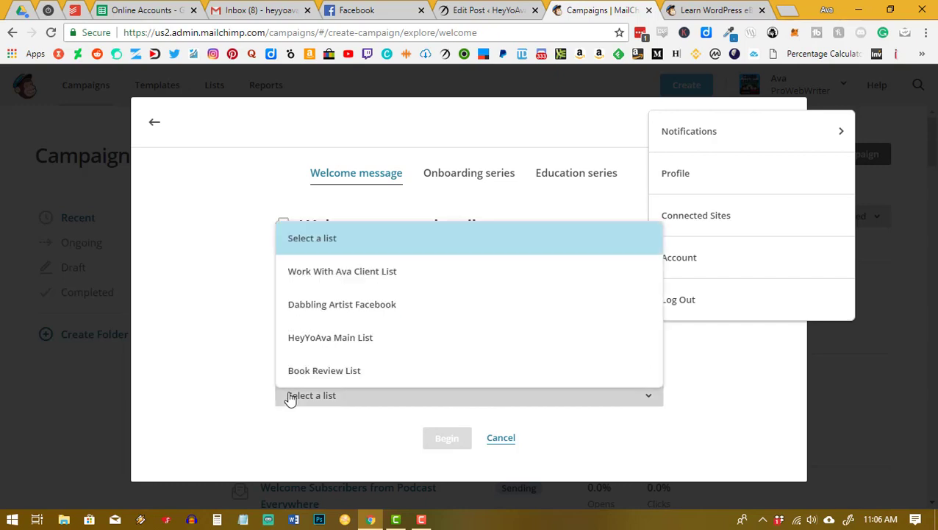
left_click(319, 347)
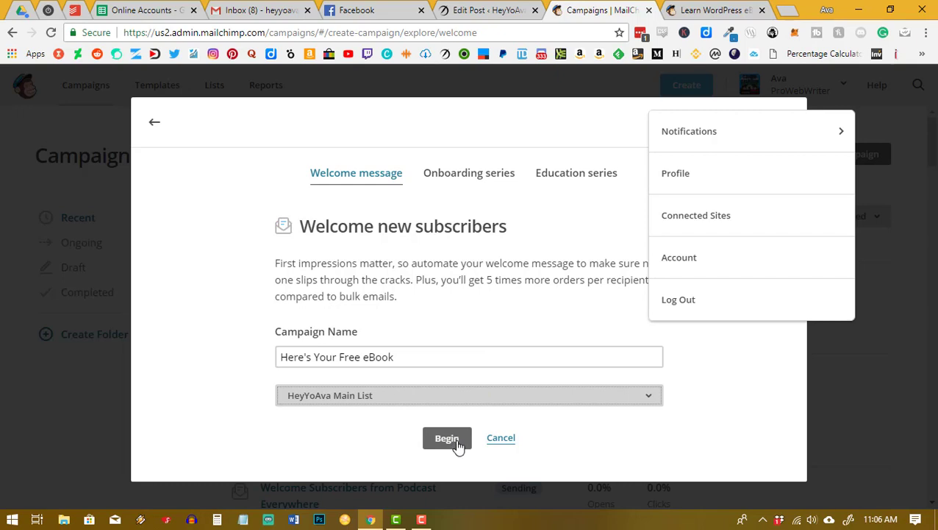
left_click(449, 439)
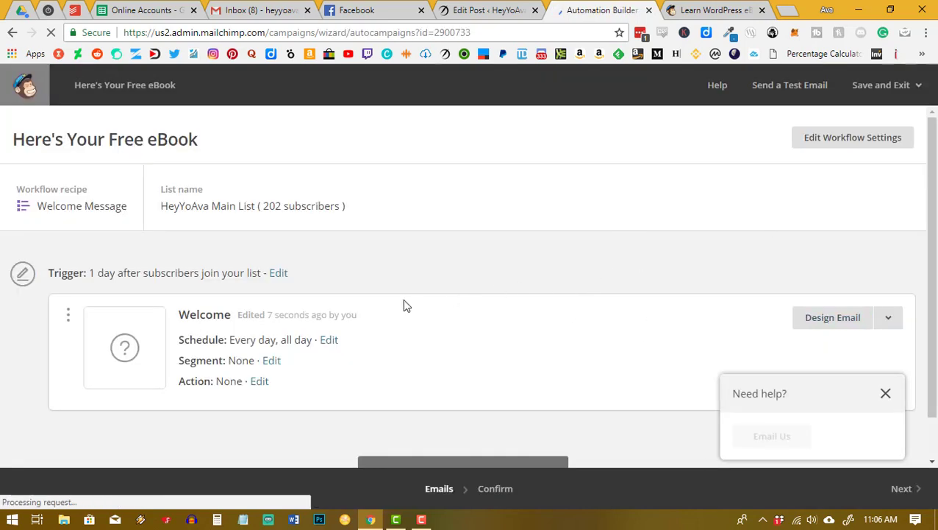
Change the welcome trigger delay from 1 day to immediately and begin designing the email.
scroll(369, 356, "down", 1)
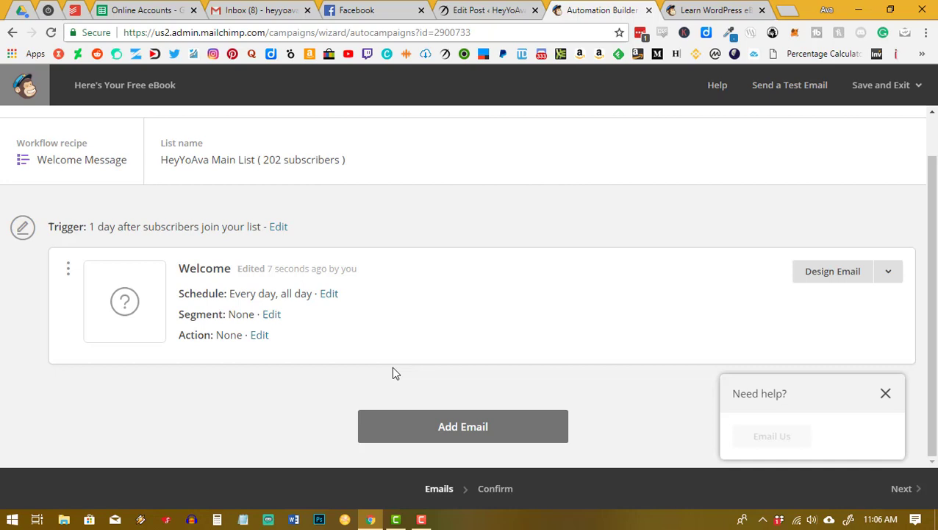
scroll(395, 371, "up", 1)
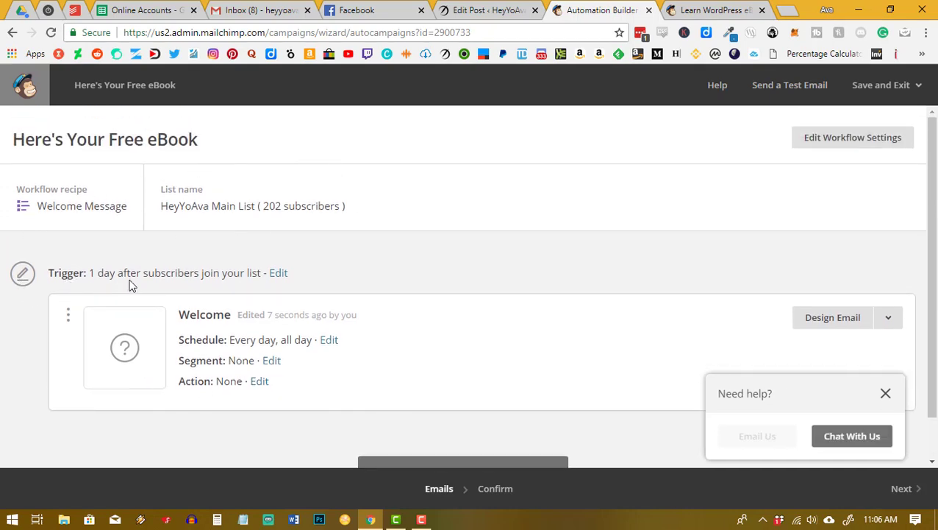
left_click(279, 275)
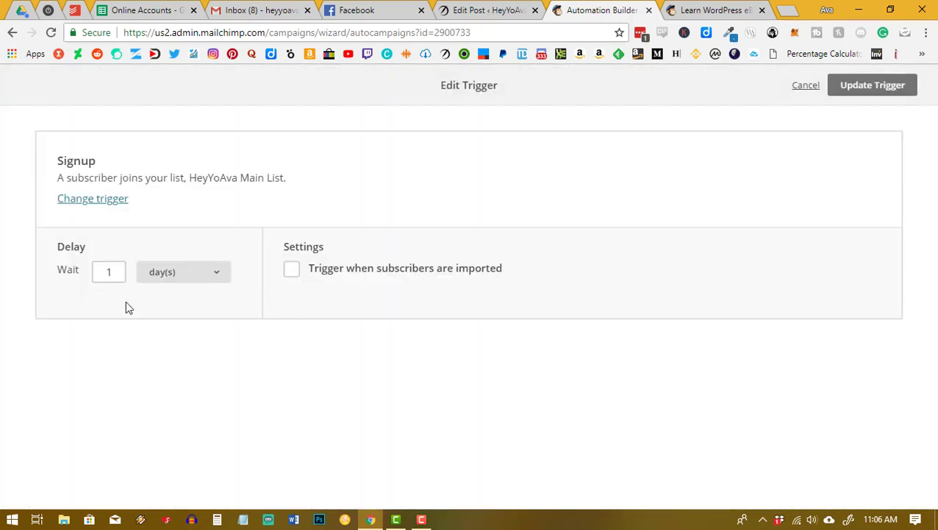
left_click(107, 271)
left_click(172, 280)
left_click(151, 298)
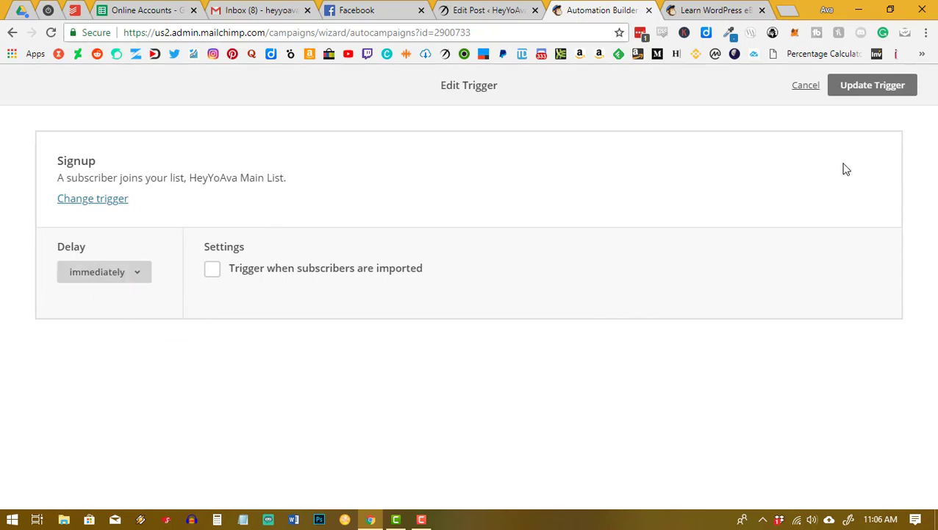
left_click(871, 92)
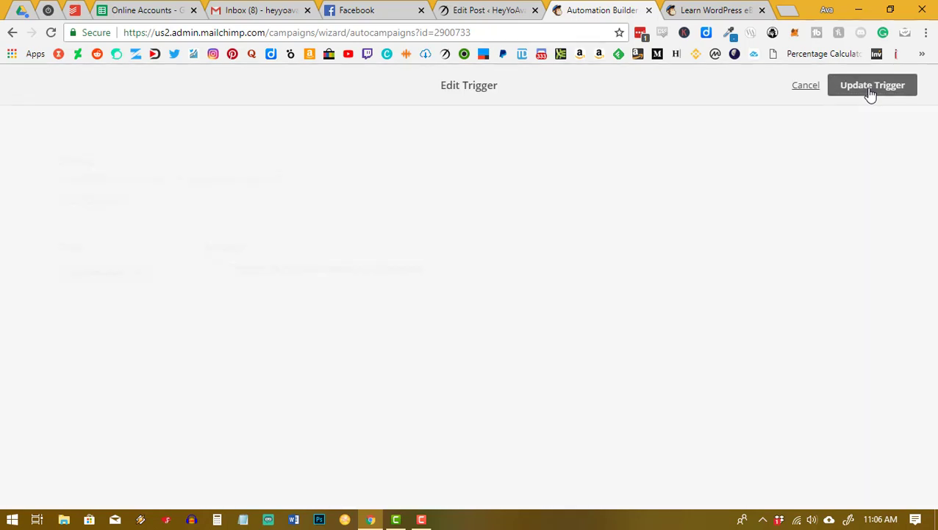
scroll(525, 300, "down", 1)
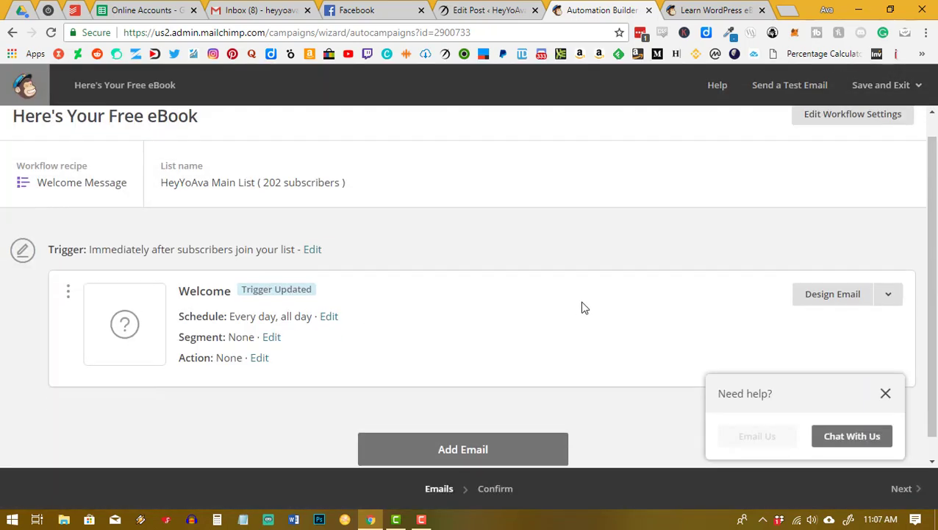
left_click(886, 395)
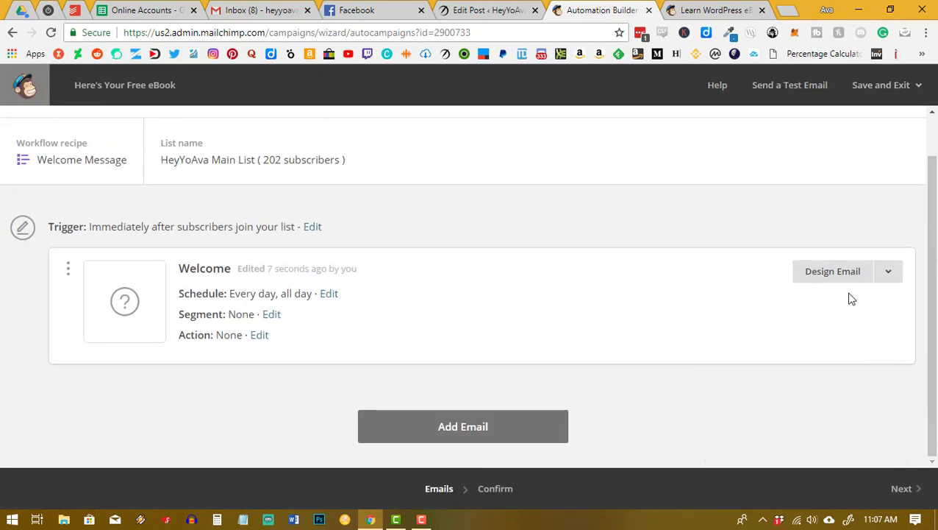
left_click(831, 274)
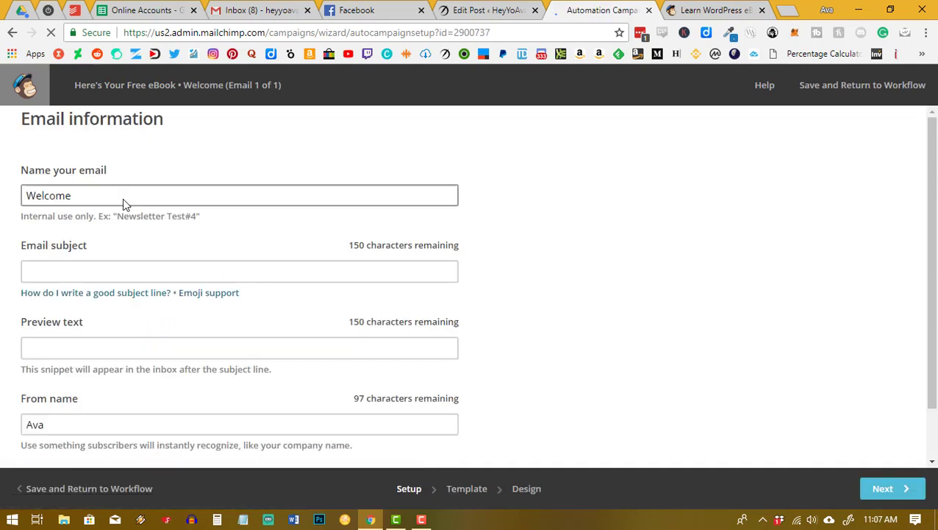
Name the email 'Welcome! Here's Your Free eBook' and paste that name in as the subject.
left_click(122, 198)
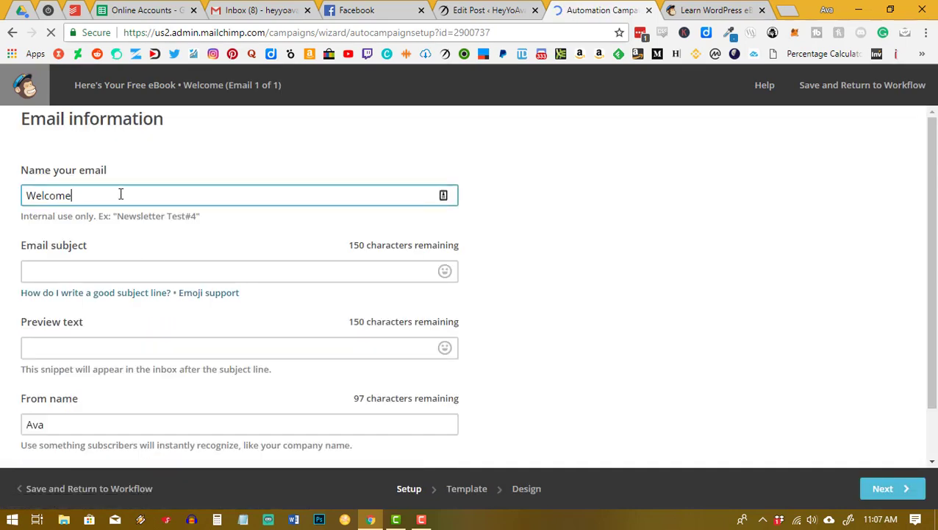
left_click_drag(119, 195, 3, 203)
left_click(103, 200)
type("! Here's Your Free eBook")
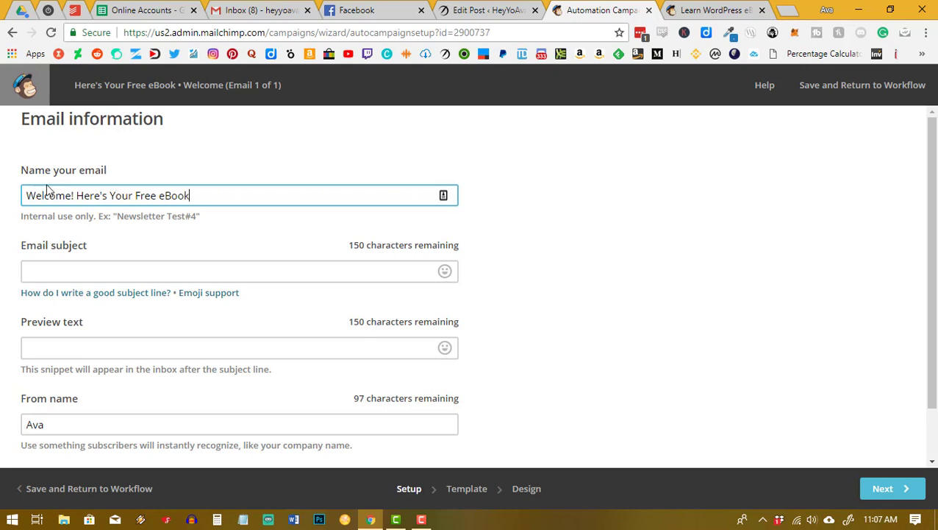
left_click_drag(191, 197, 20, 201)
key("ctrl+c")
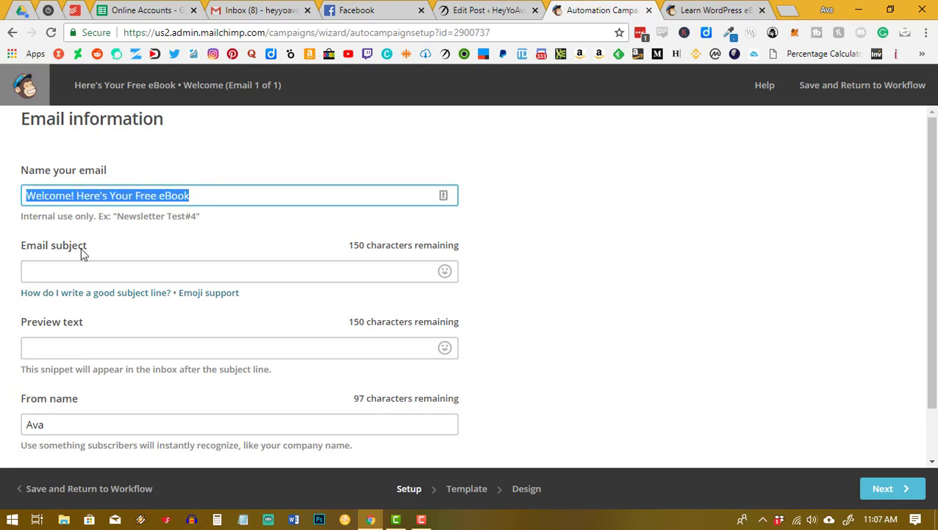
left_click(79, 274)
key("ctrl+v")
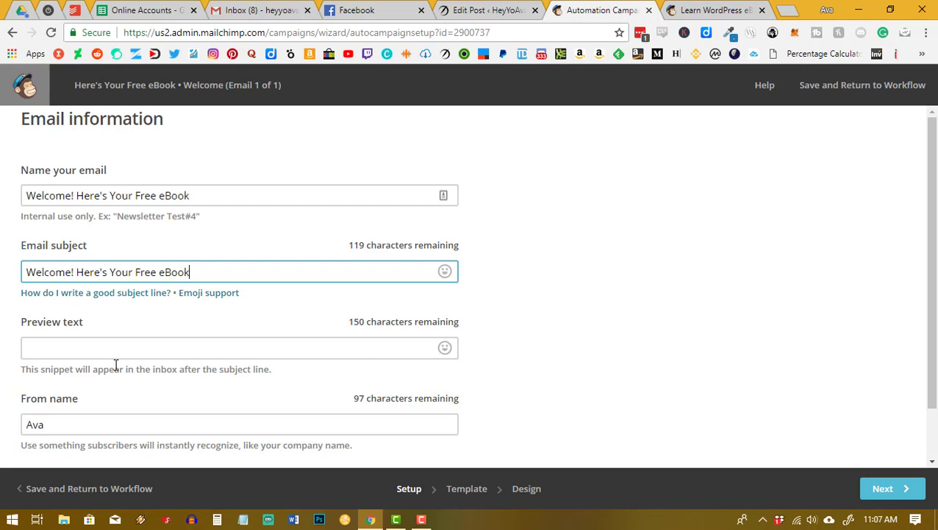
Add preview text 'Here's your Learn WordPress eBook! Enjoy!' and continue to template selection.
left_click(131, 354)
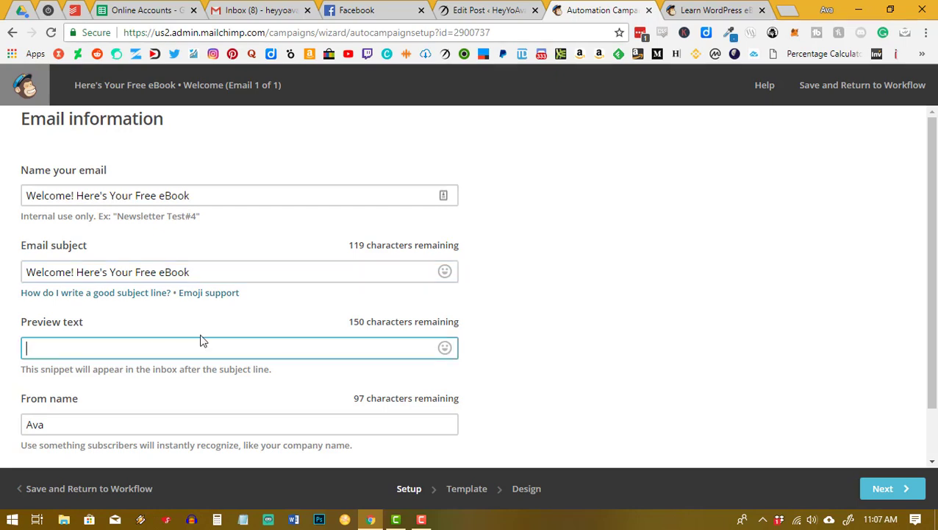
type("Here's your")
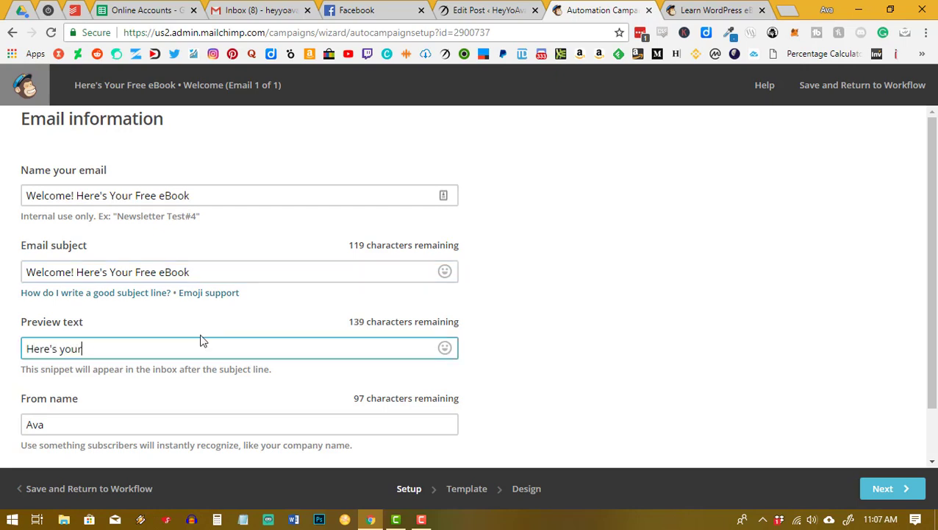
type(" Learn WordP")
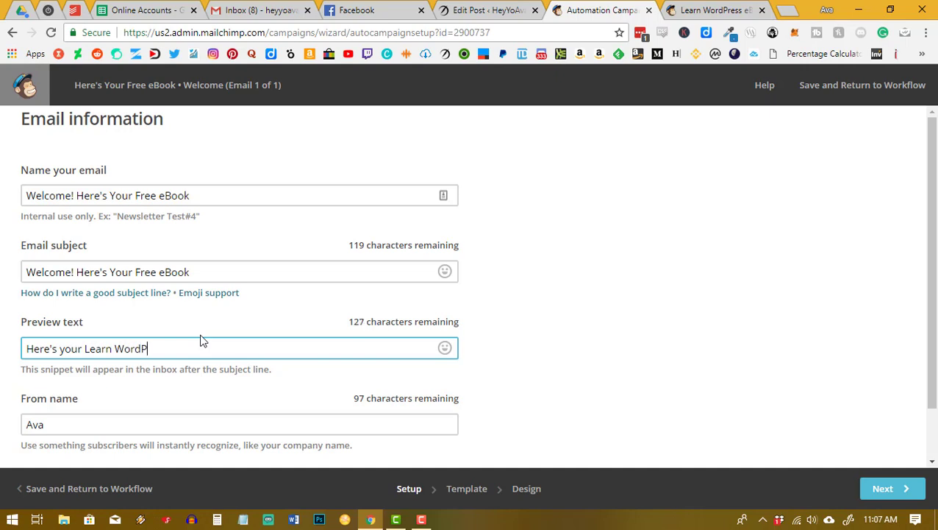
type("ress eBook! Enjoy!")
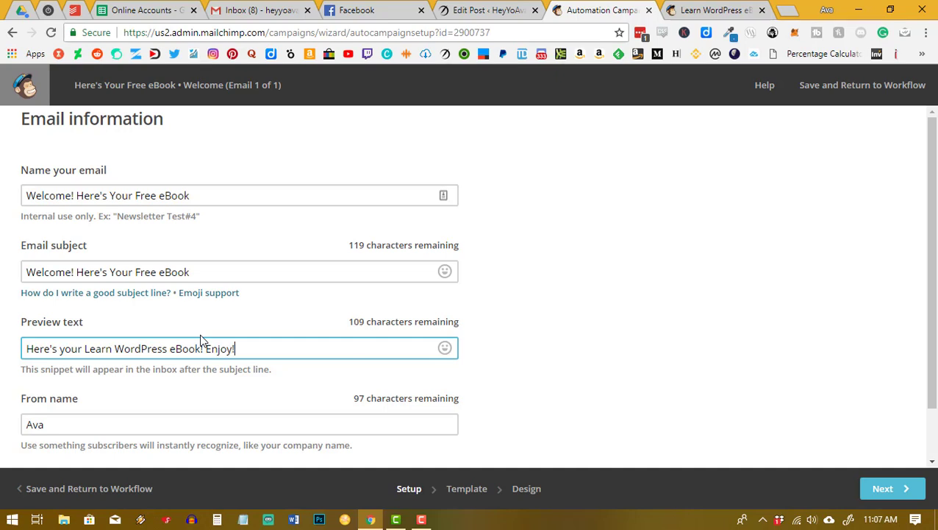
scroll(220, 321, "down", 1)
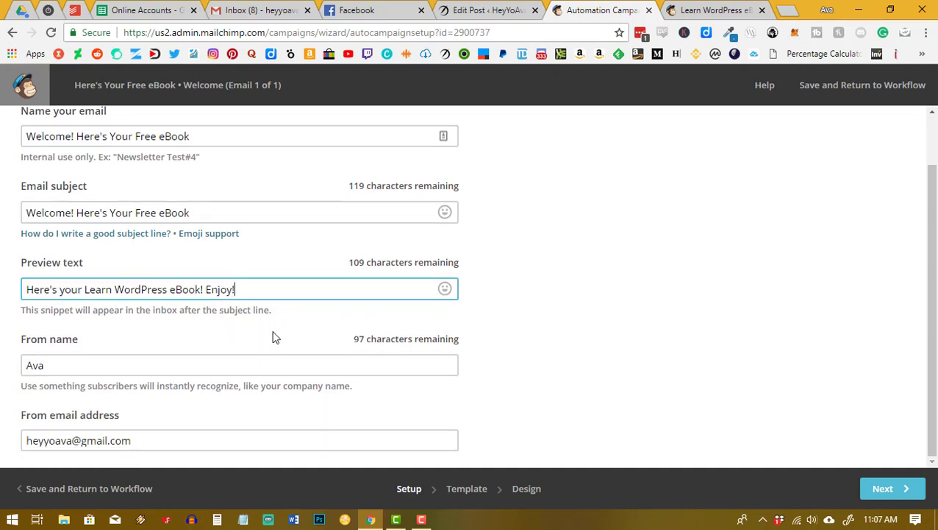
mouse_move(213, 232)
left_click(895, 493)
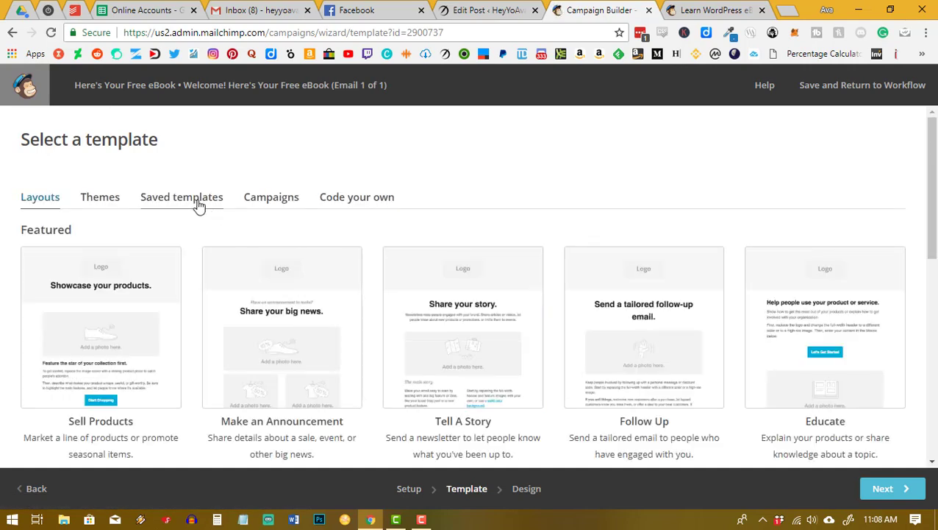
Look through Saved templates, then pick the Basic 1 Column layout for the welcome email.
left_click(199, 202)
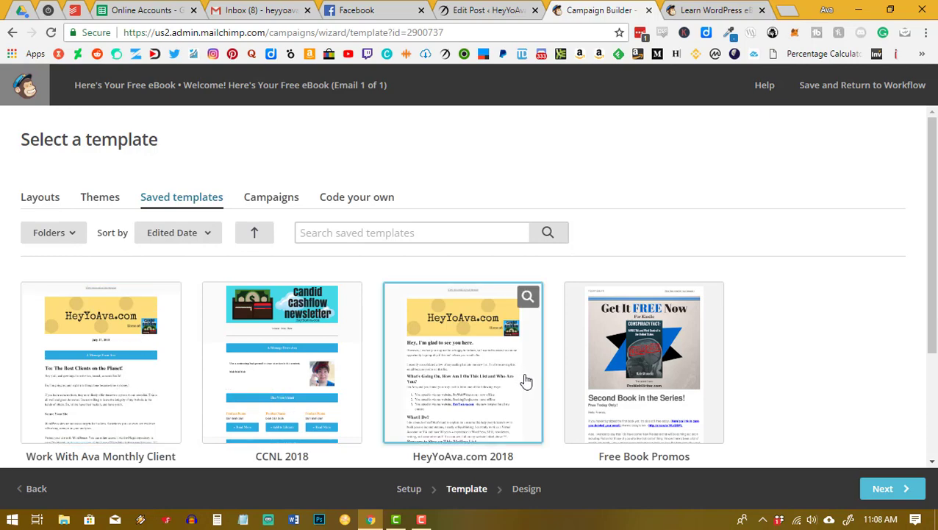
scroll(489, 375, "down", 2)
scroll(456, 246, "up", 2)
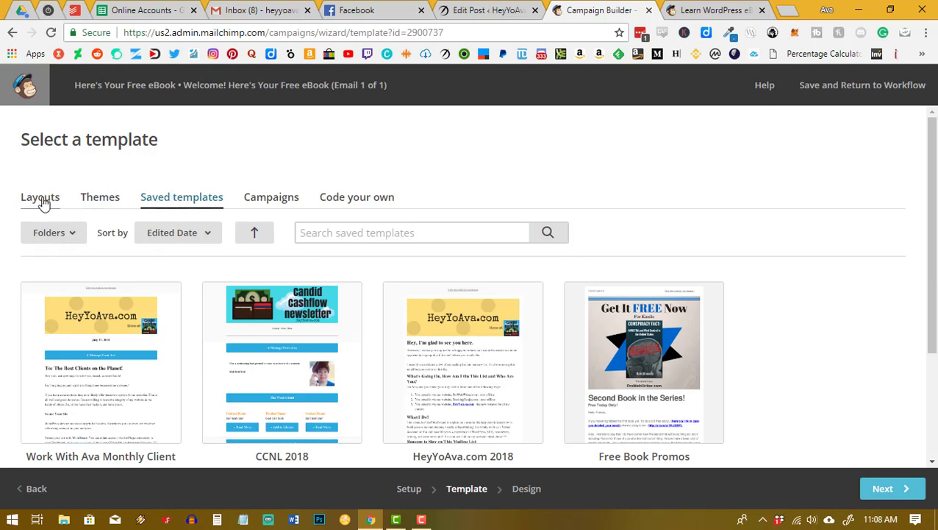
left_click(40, 200)
scroll(397, 295, "down", 1)
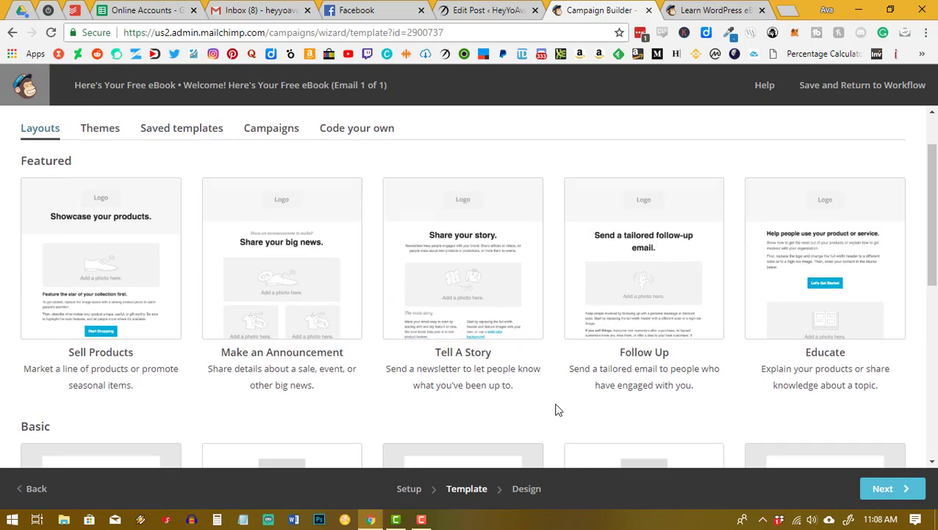
scroll(611, 400, "down", 3)
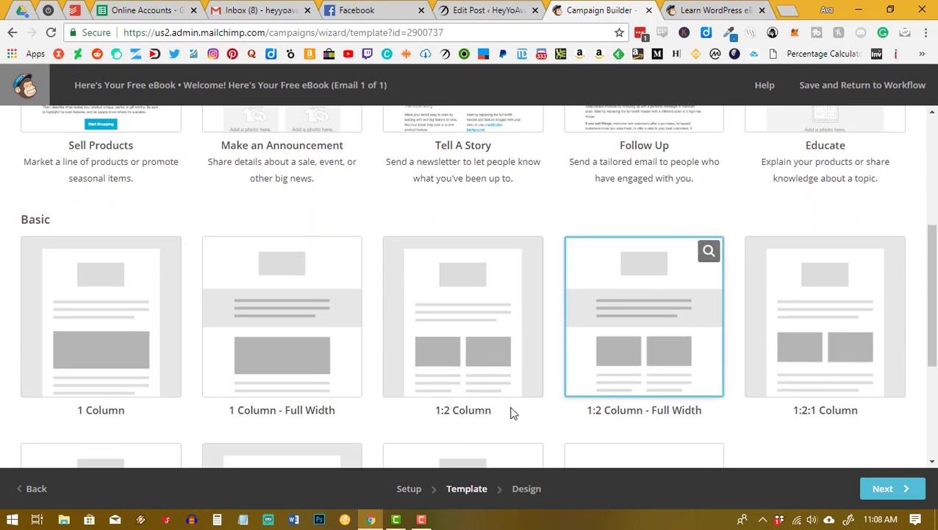
left_click(83, 354)
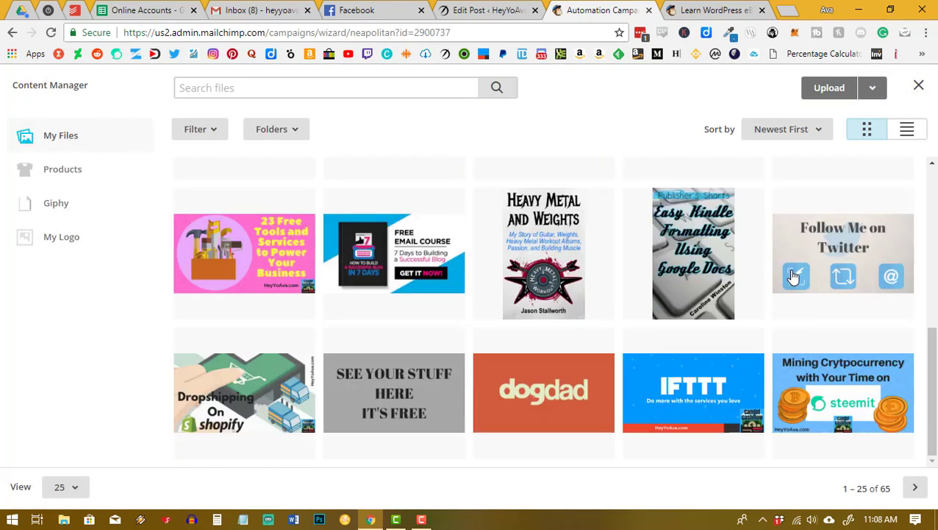
Insert the HeyYoAva.com.png banner (600 × 200) from the second page of Content Manager.
left_click(915, 487)
left_click(701, 382)
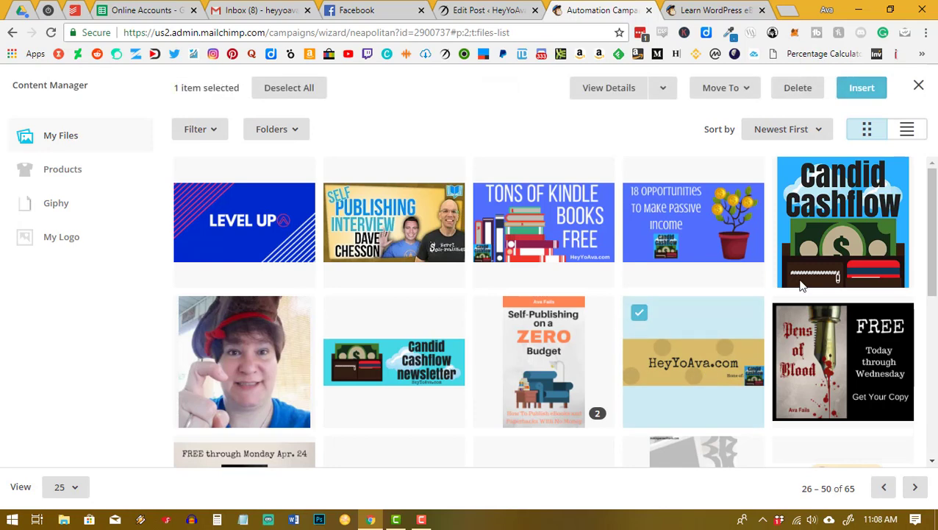
left_click(862, 92)
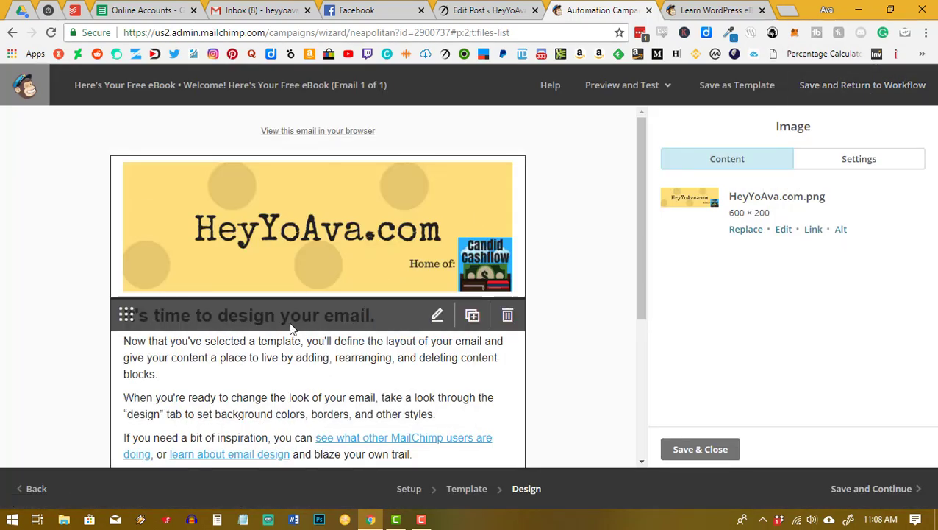
scroll(358, 320, "down", 1)
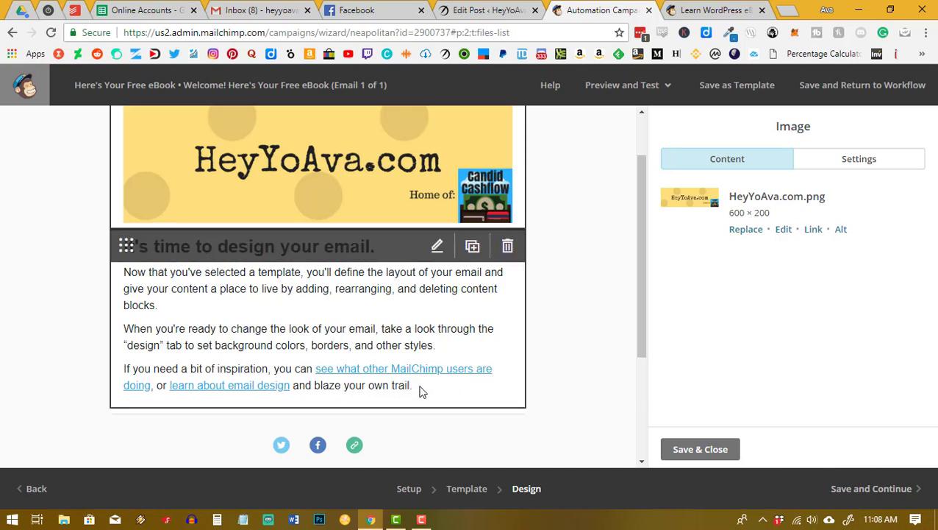
Replace the text block's body with "Here's your ebook." and open the link dialog for that line.
left_click(329, 316)
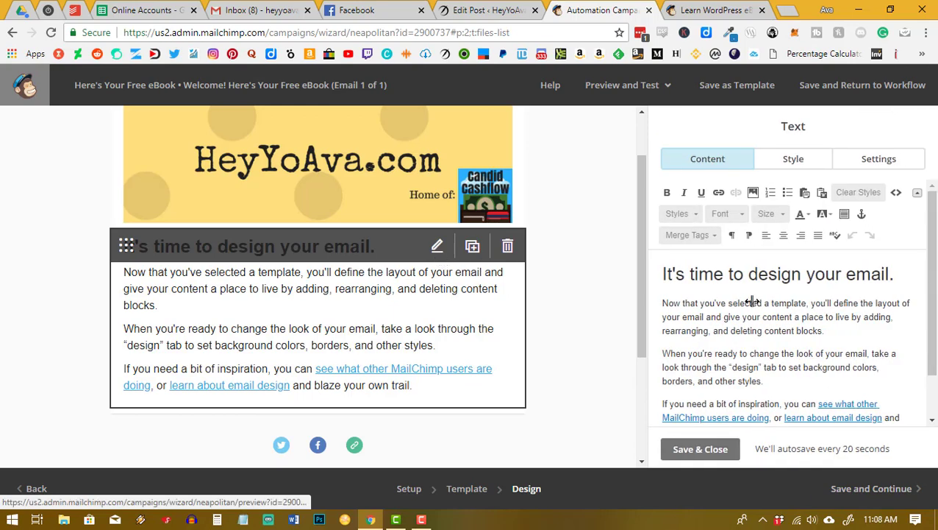
left_click_drag(662, 303, 881, 365)
left_click(789, 388)
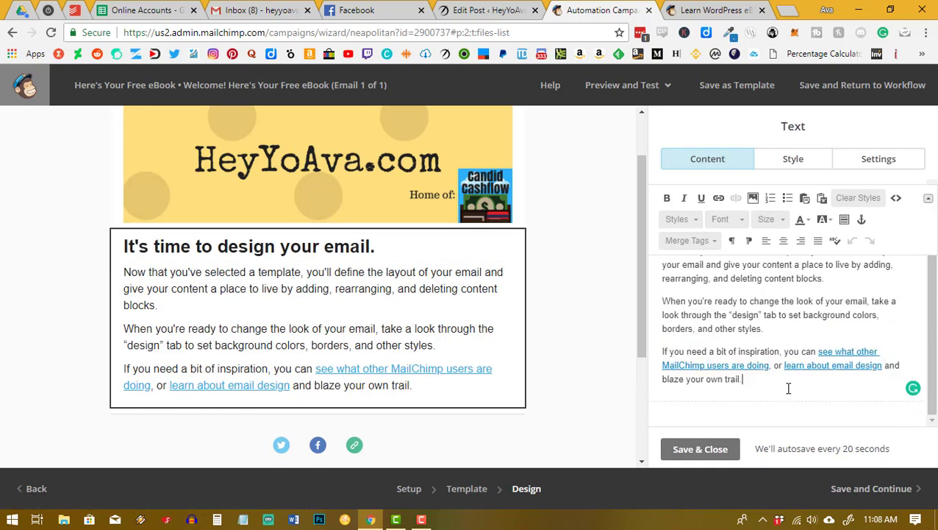
left_click_drag(766, 383, 663, 304)
type("Her")
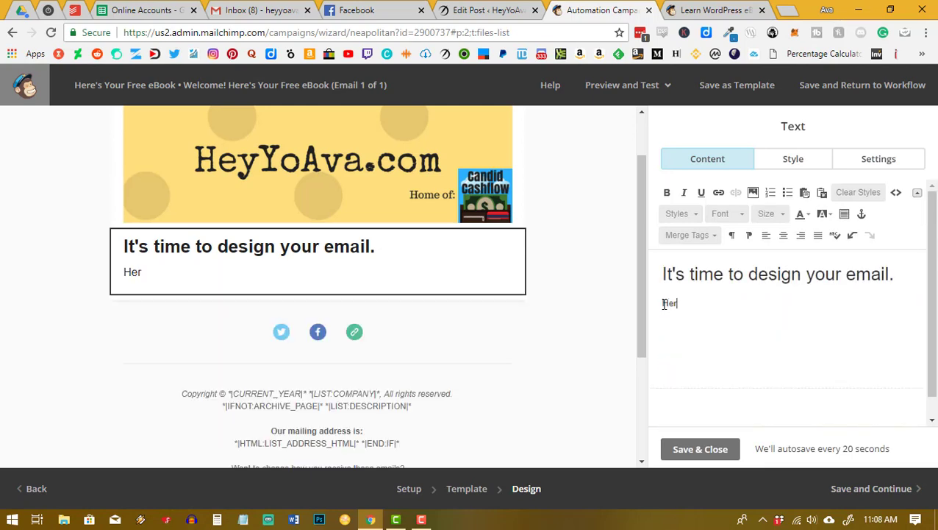
type("e's your eboo")
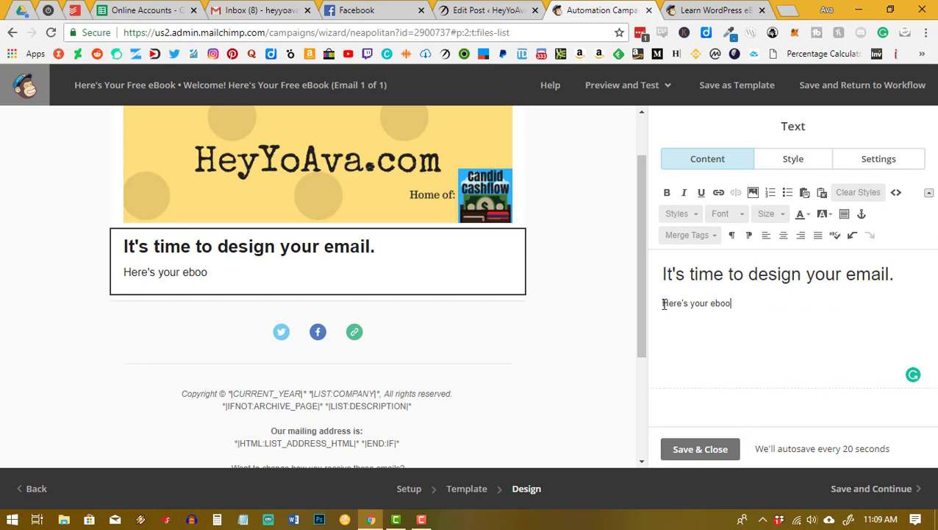
type("k.")
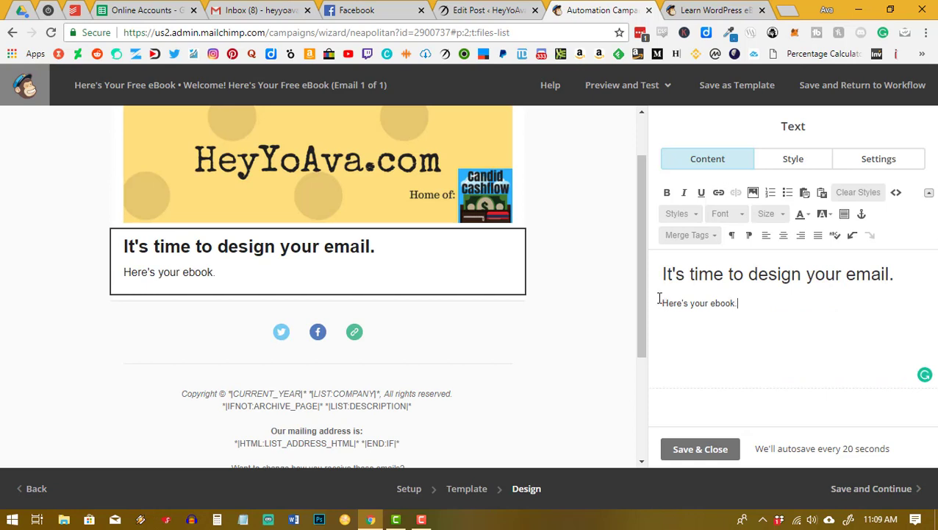
left_click_drag(663, 303, 740, 297)
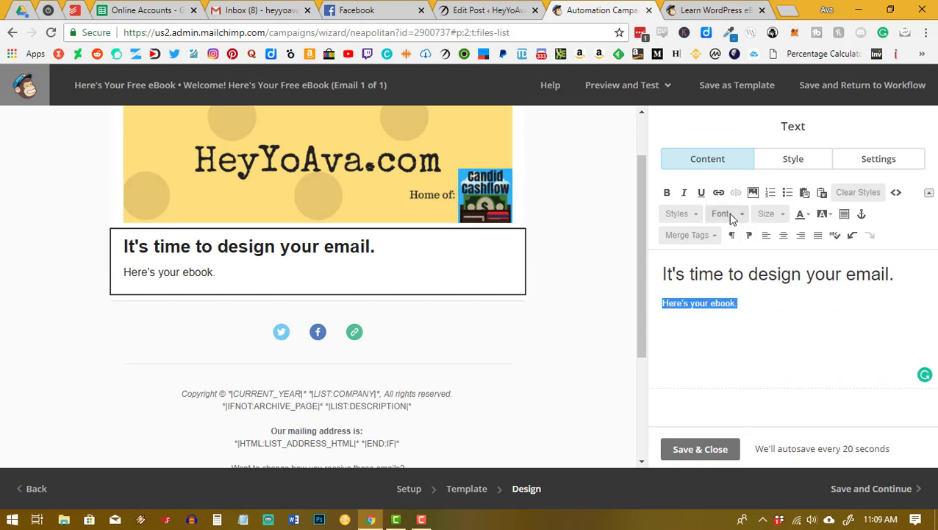
left_click(719, 194)
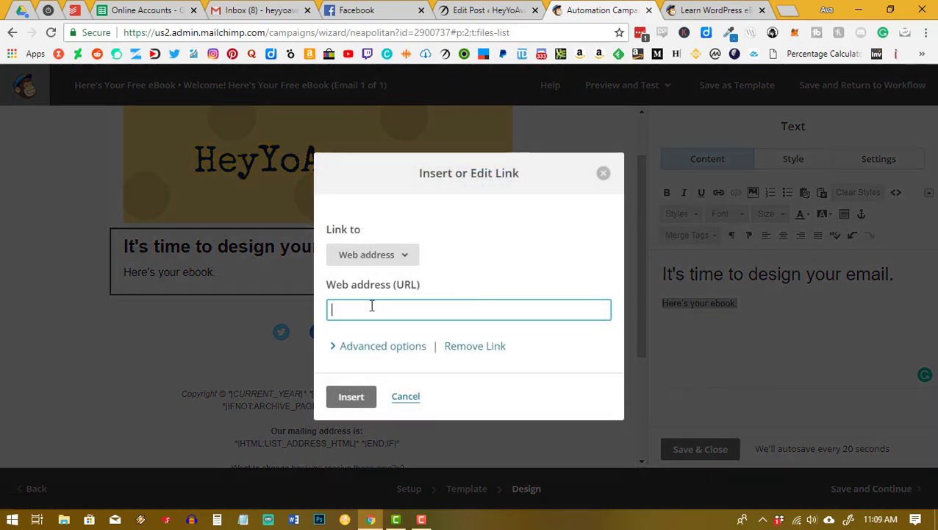
Switch the link type to File, upload the Learn WordPress PDF, and insert it as the link.
left_click(389, 265)
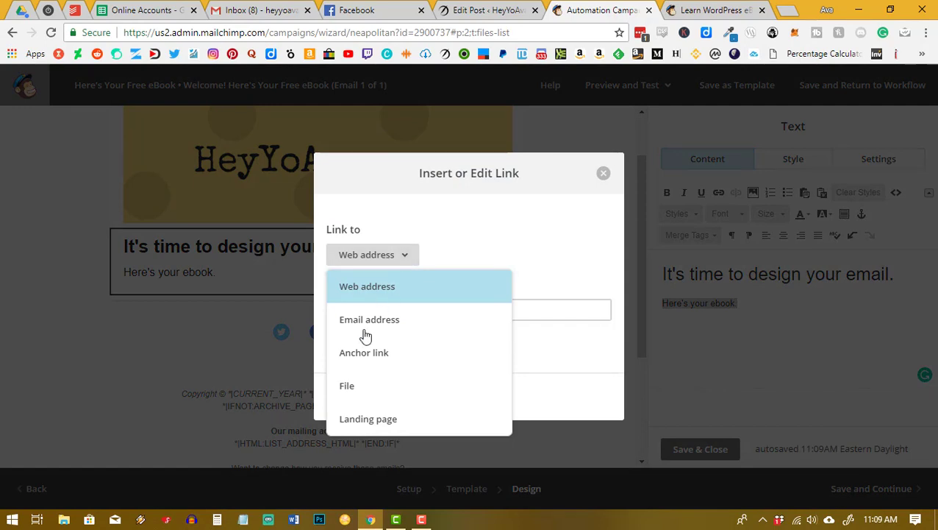
left_click(346, 387)
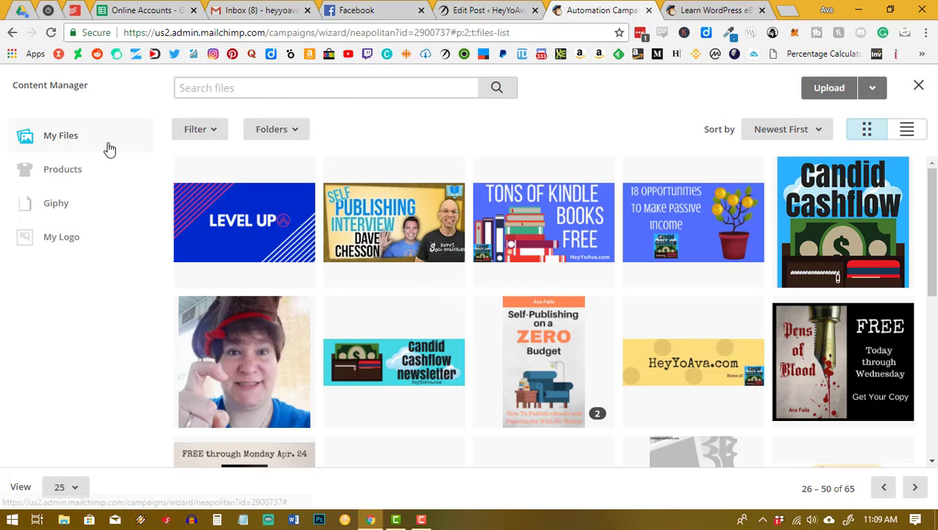
left_click(830, 88)
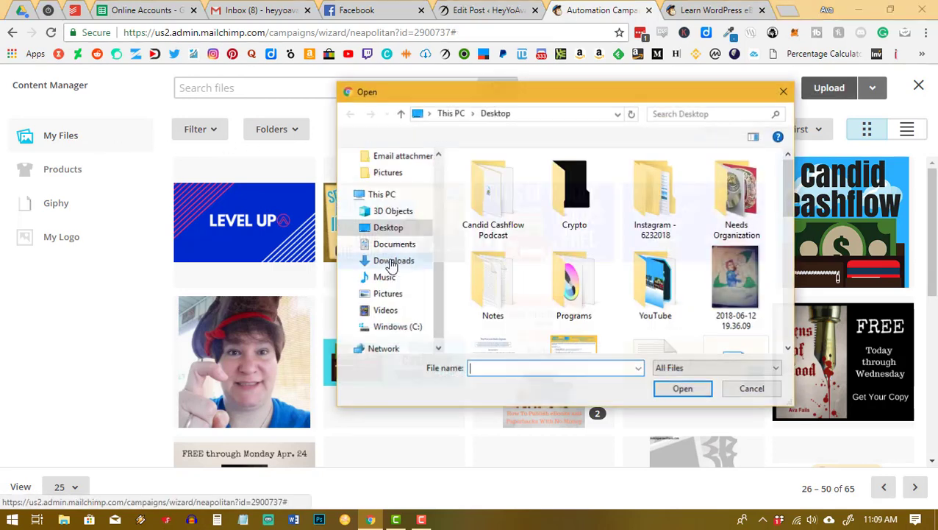
scroll(622, 243, "down", 8)
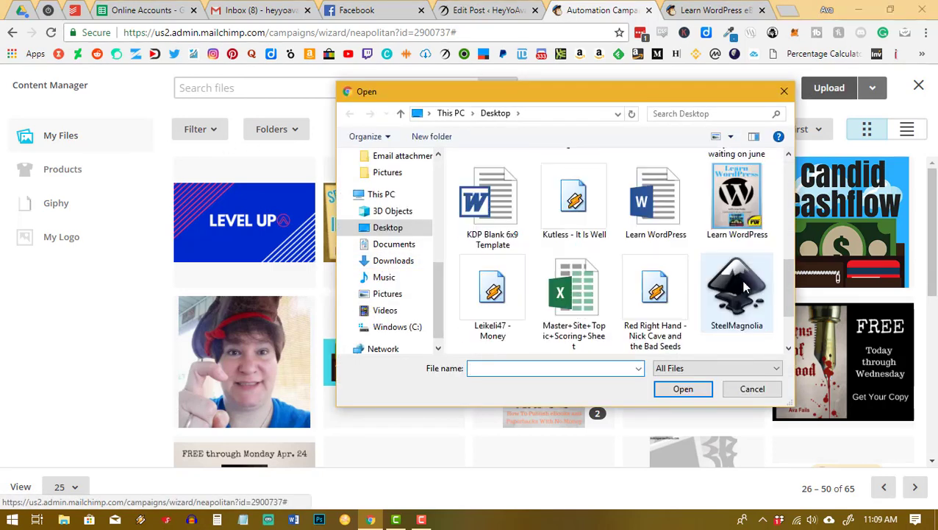
scroll(713, 301, "up", 1)
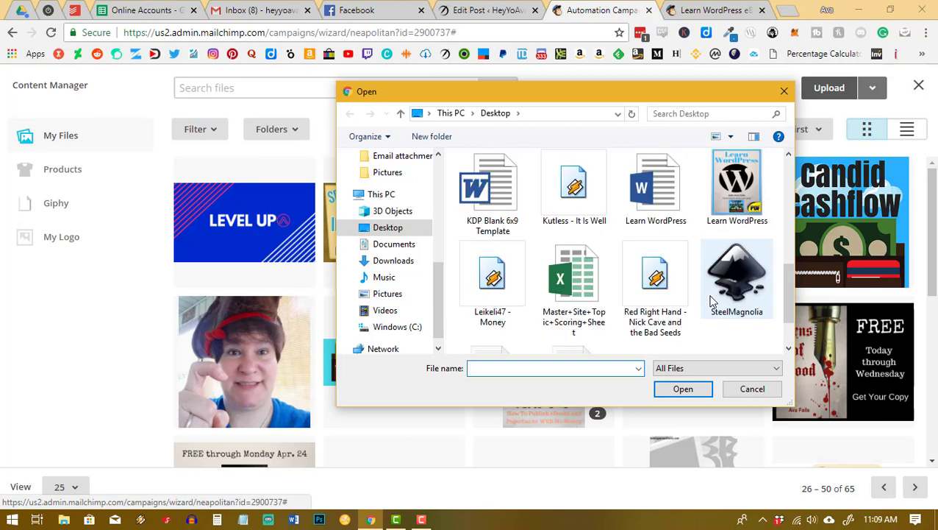
left_click(742, 185)
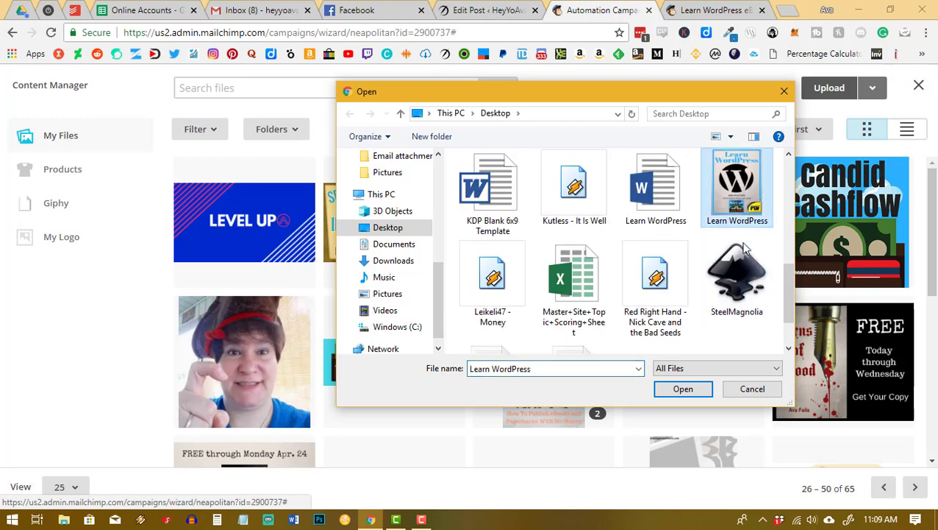
left_click(682, 389)
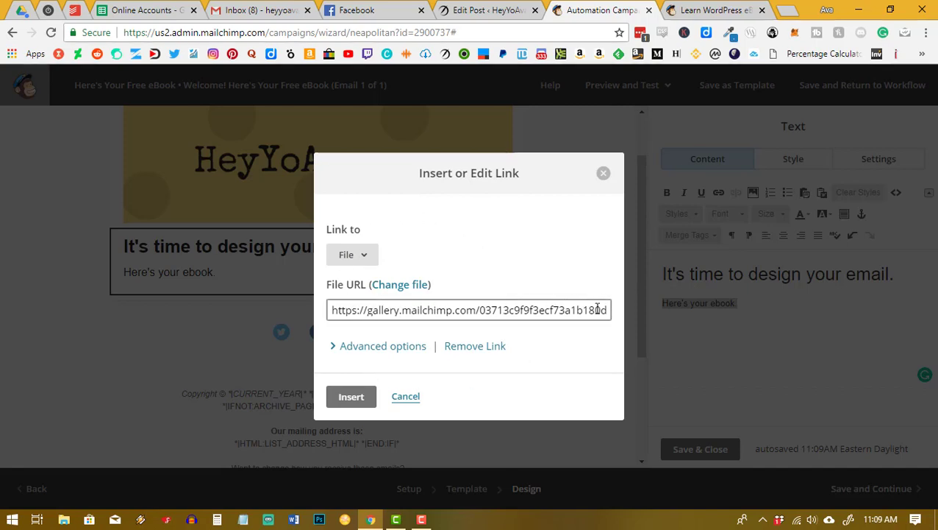
left_click(348, 403)
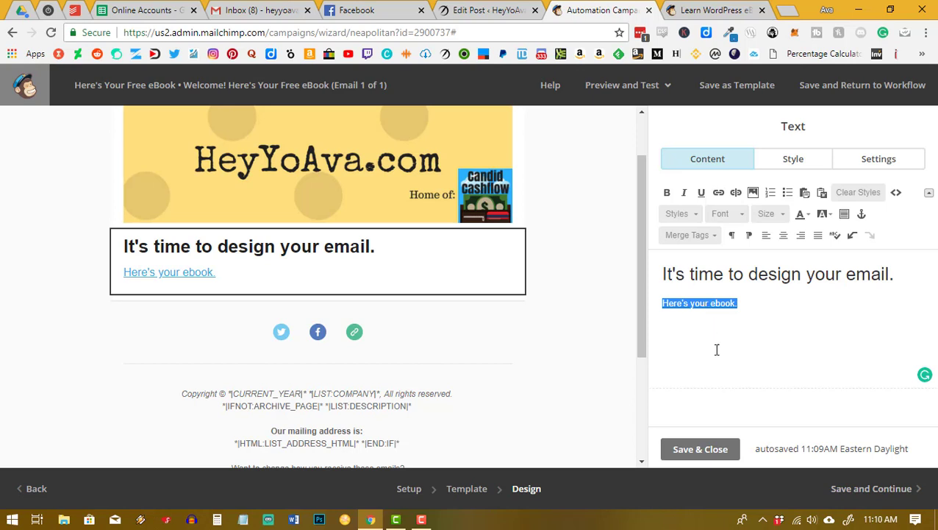
Save and close the text block, then save the welcome email design back to the workflow.
left_click(689, 450)
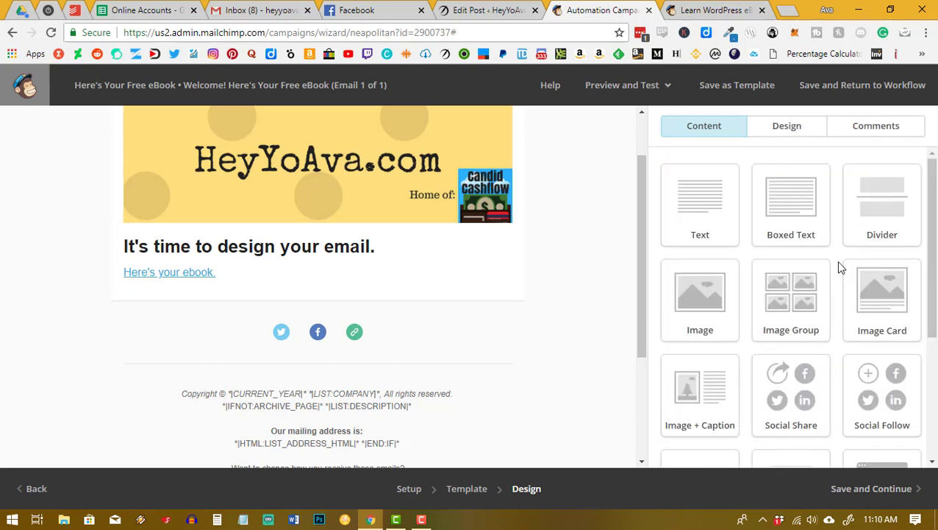
left_click(873, 491)
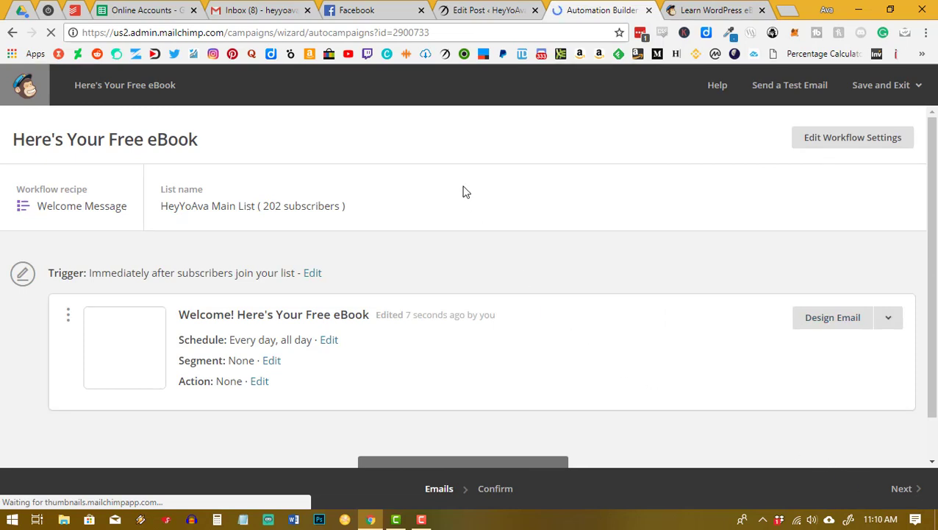
scroll(473, 198, "down", 1)
scroll(611, 314, "up", 1)
left_click(851, 138)
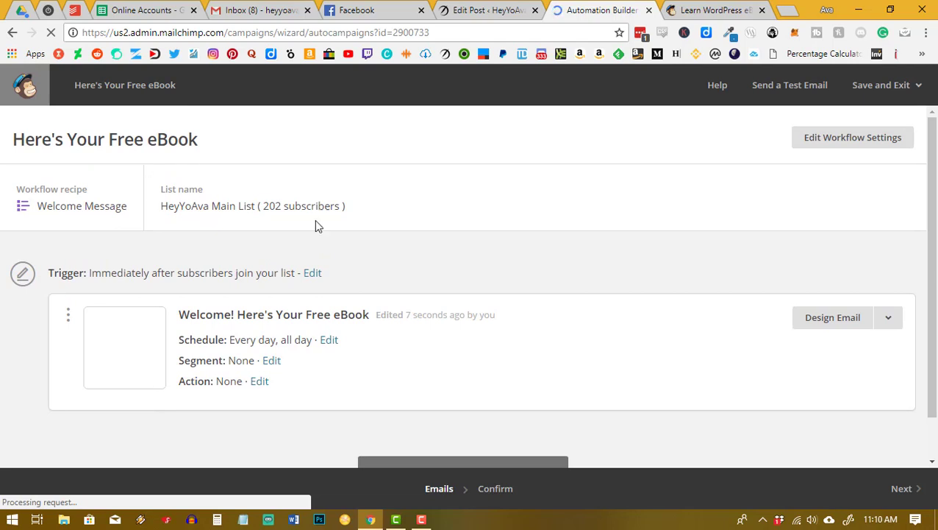
scroll(347, 245, "down", 1)
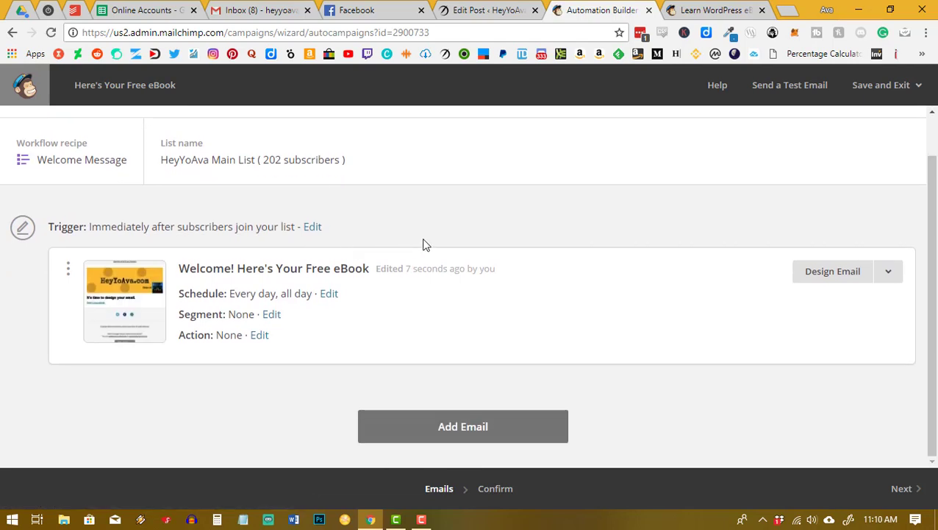
Go to the confirmation checklist, expand the welcome email details, and resolve the default-text warning.
scroll(425, 244, "up", 1)
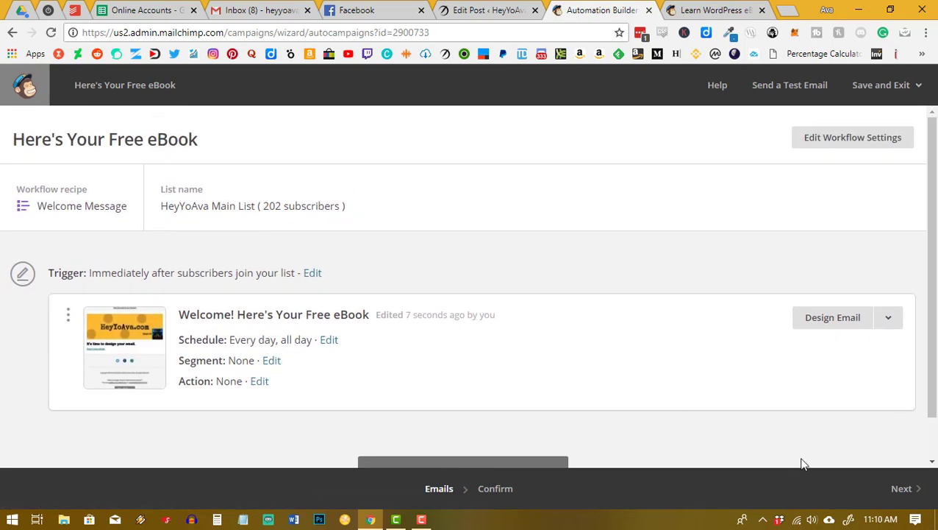
left_click(907, 489)
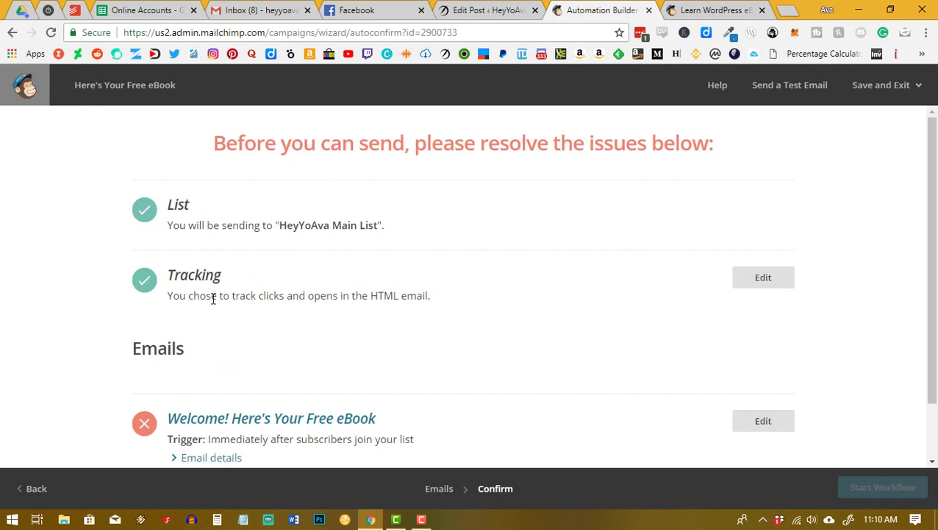
scroll(563, 293, "down", 1)
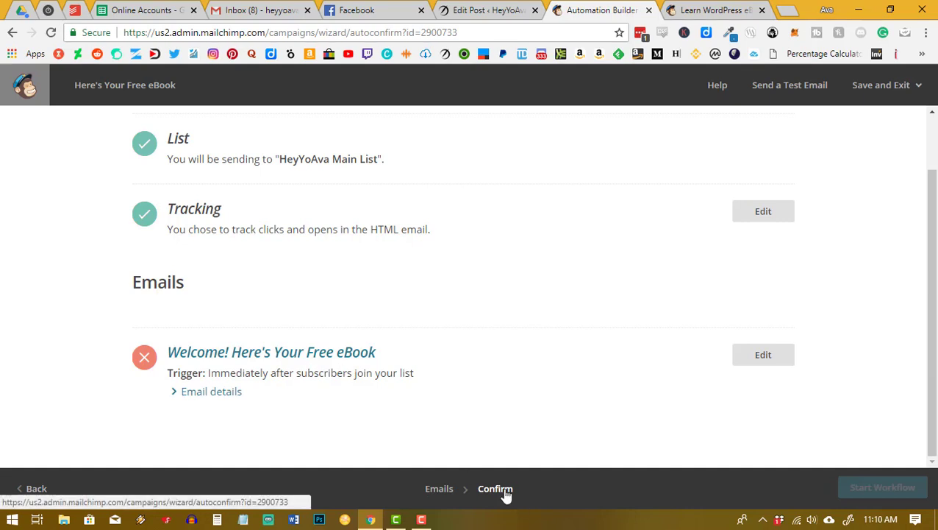
scroll(843, 317, "up", 1)
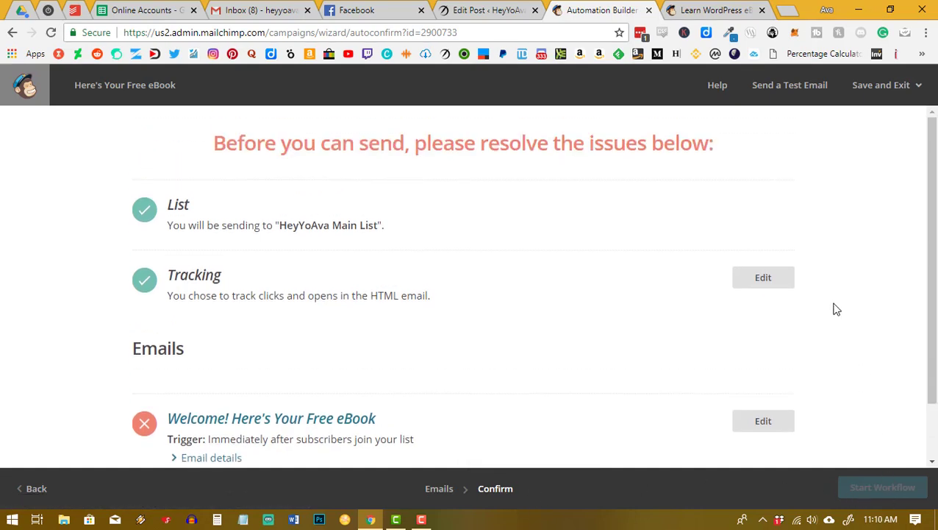
scroll(601, 203, "down", 1)
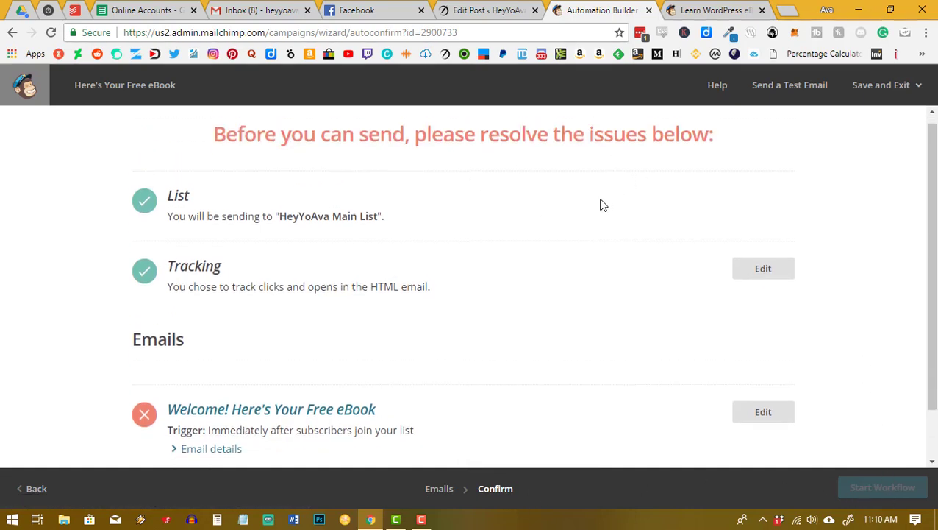
left_click(200, 397)
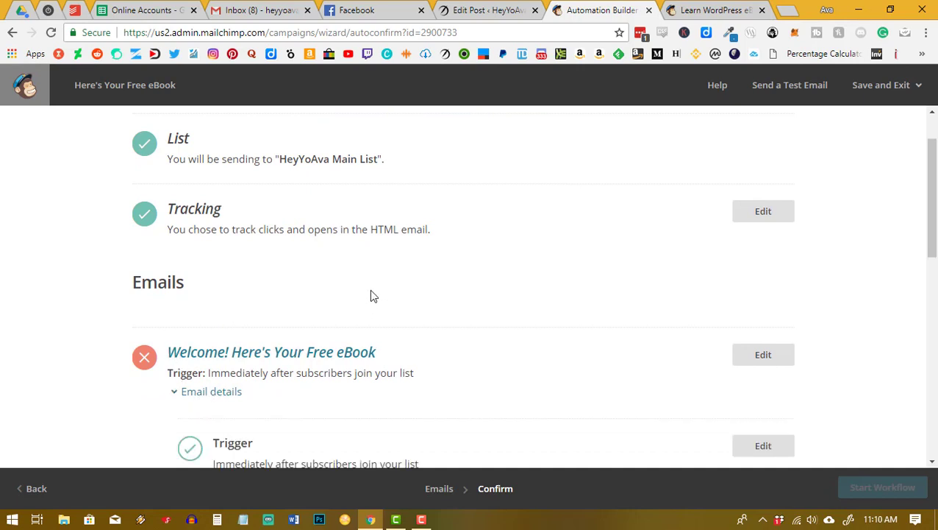
scroll(373, 295, "down", 3)
scroll(359, 325, "down", 5)
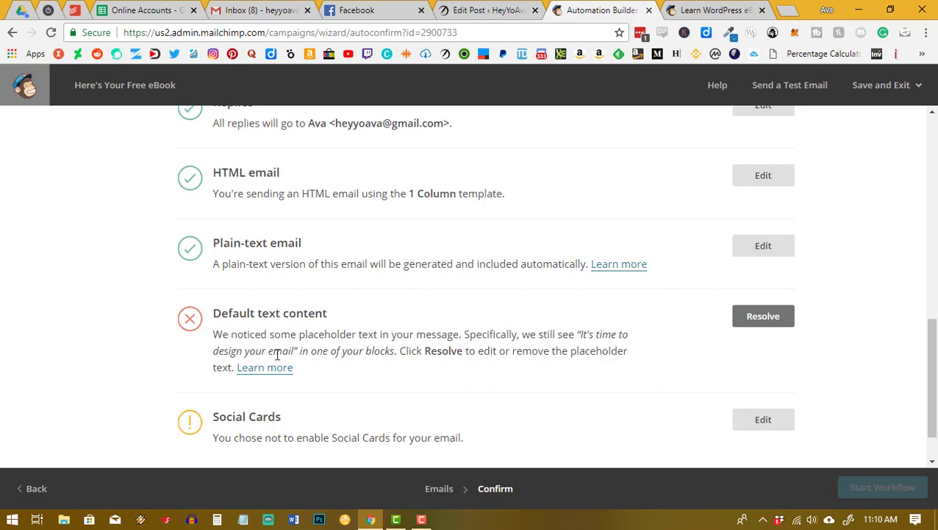
left_click(766, 326)
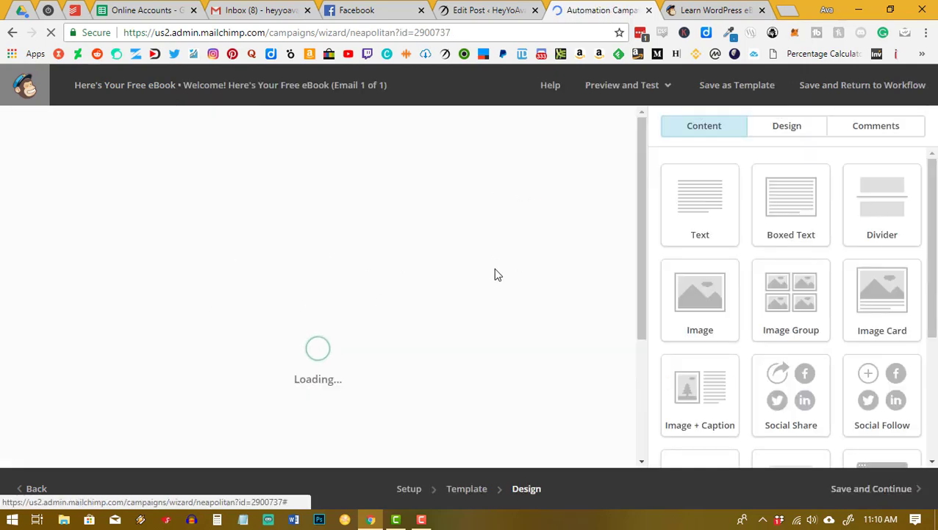
Change the placeholder heading to 'Here IT Is' and save the email design.
left_click(442, 316)
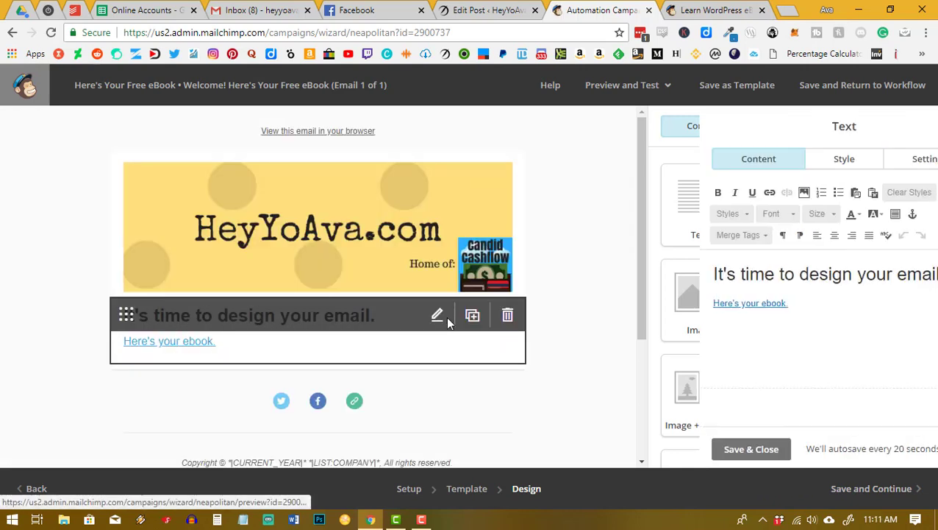
left_click_drag(904, 273, 632, 276)
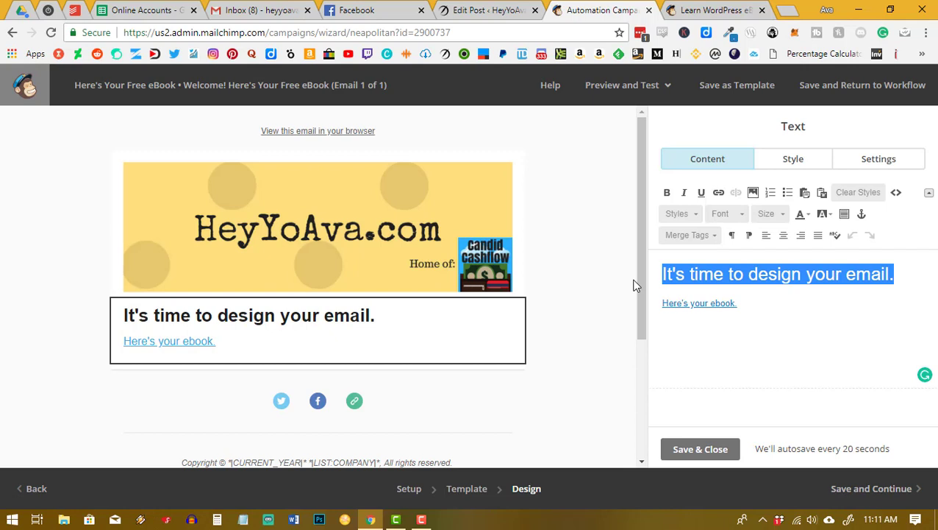
type("HEre's")
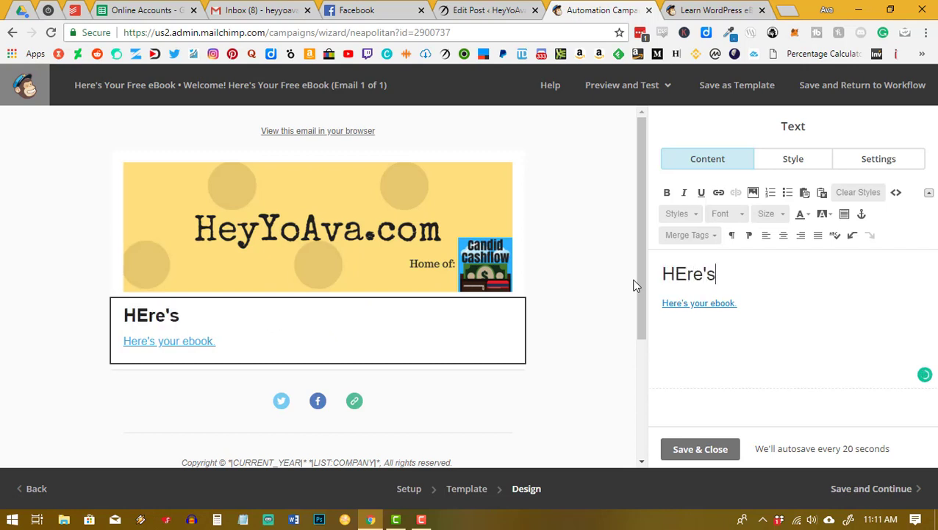
key("BackSpace")
key("BackSpace")
key("BackSpace")
key("BackSpace")
key("BackSpace")
key("BackSpace")
type("He")
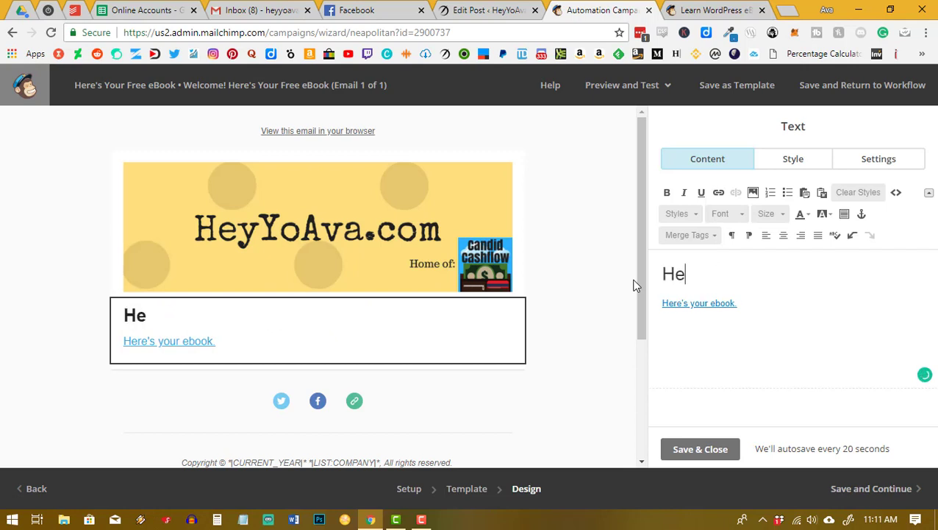
type("re IT Is")
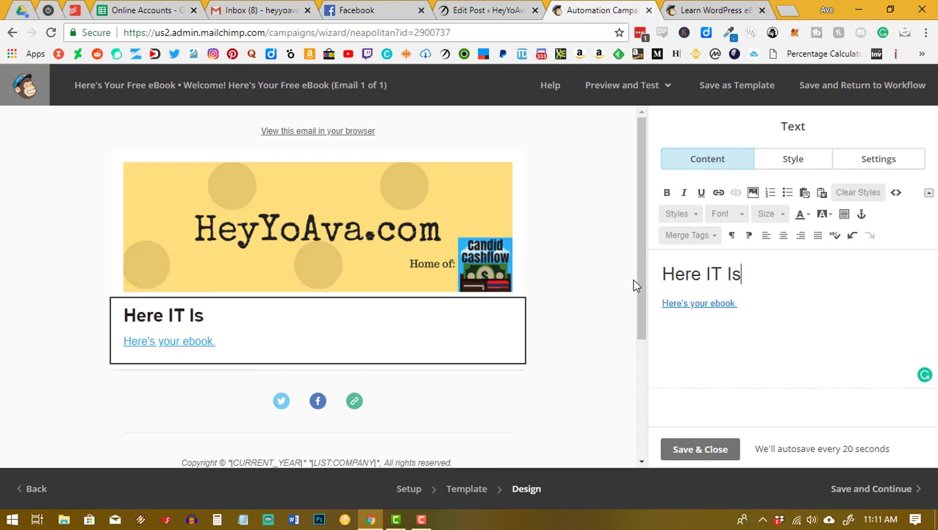
left_click(692, 447)
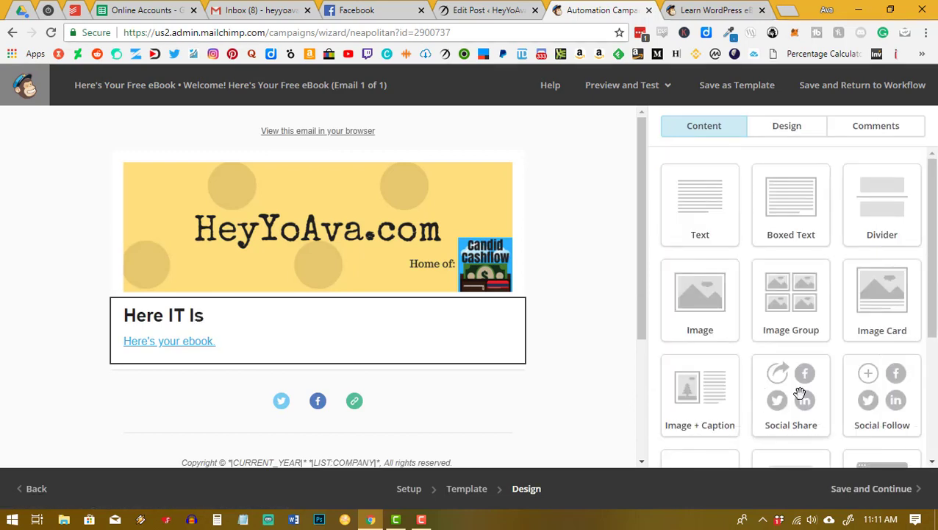
left_click(873, 491)
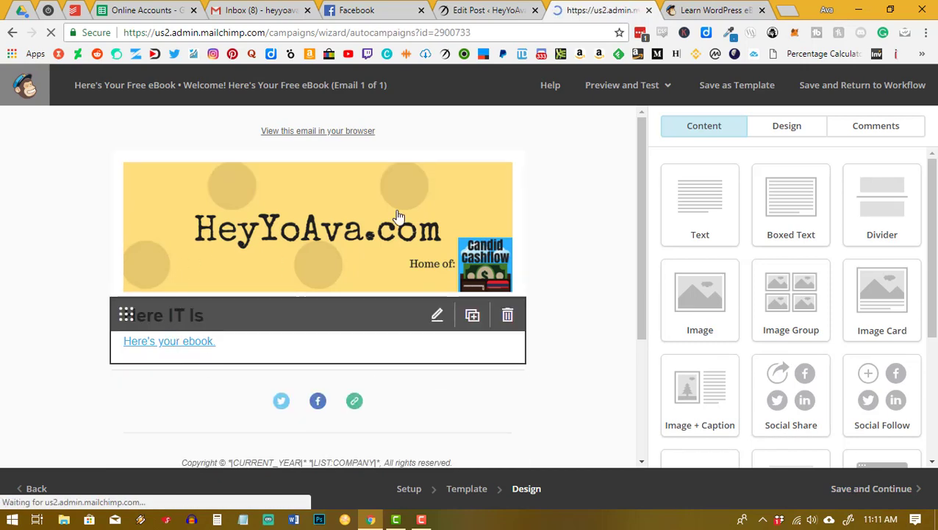
Proceed to review and start the Here's Your Free eBook workflow, confirming the start.
scroll(557, 266, "down", 1)
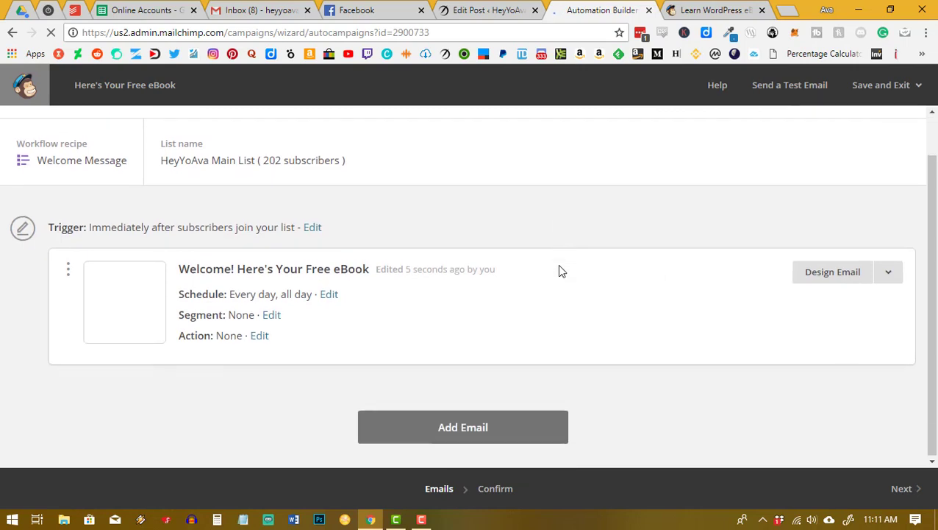
left_click(923, 497)
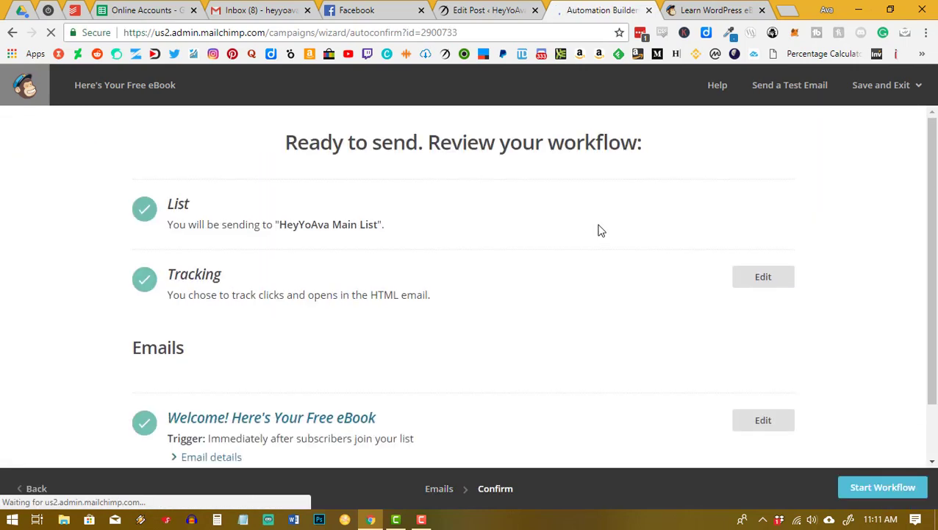
scroll(598, 230, "down", 1)
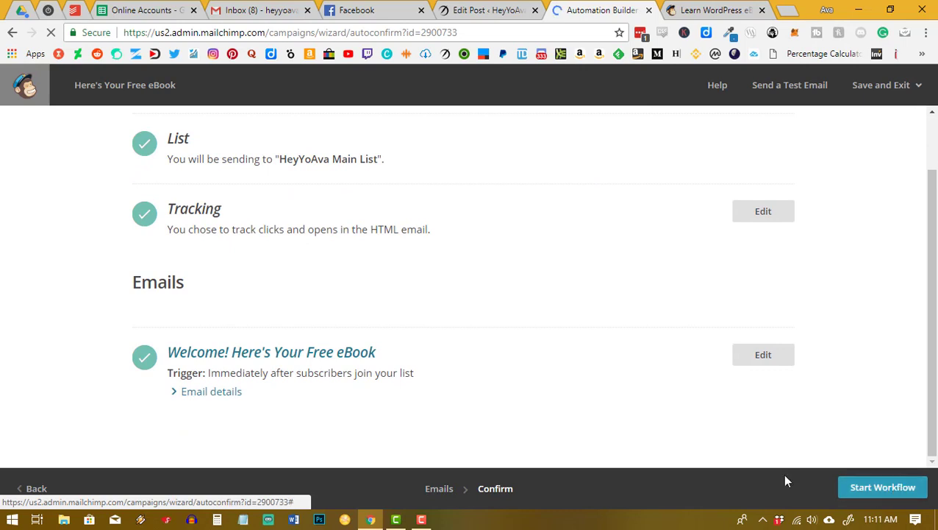
scroll(169, 371, "up", 1)
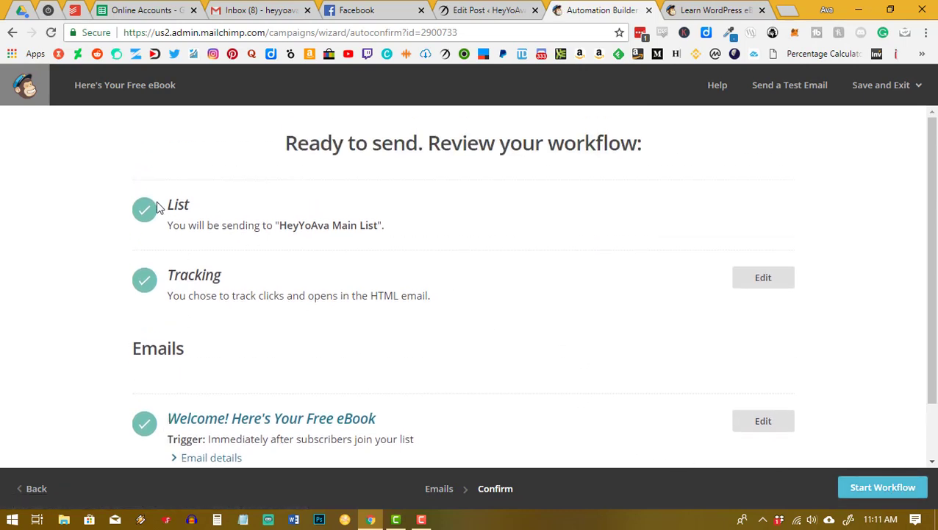
scroll(736, 367, "down", 1)
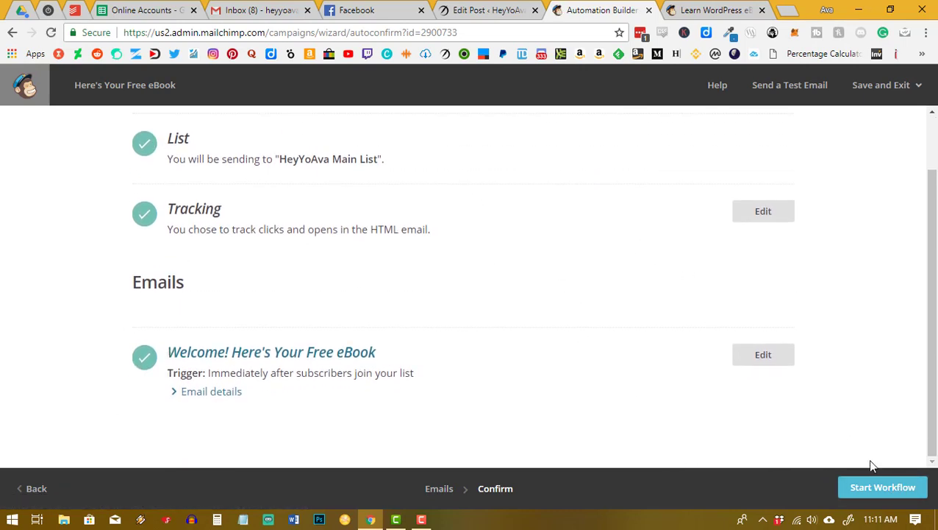
left_click(870, 488)
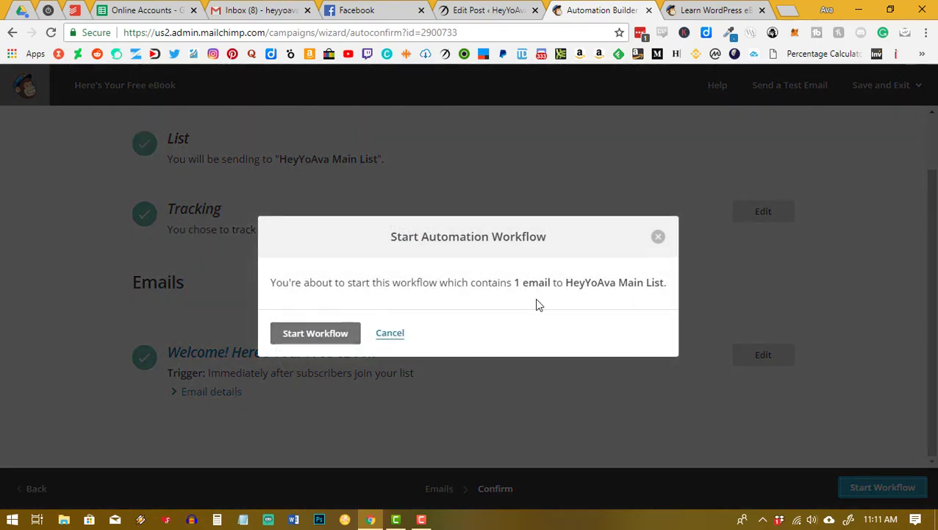
left_click(317, 343)
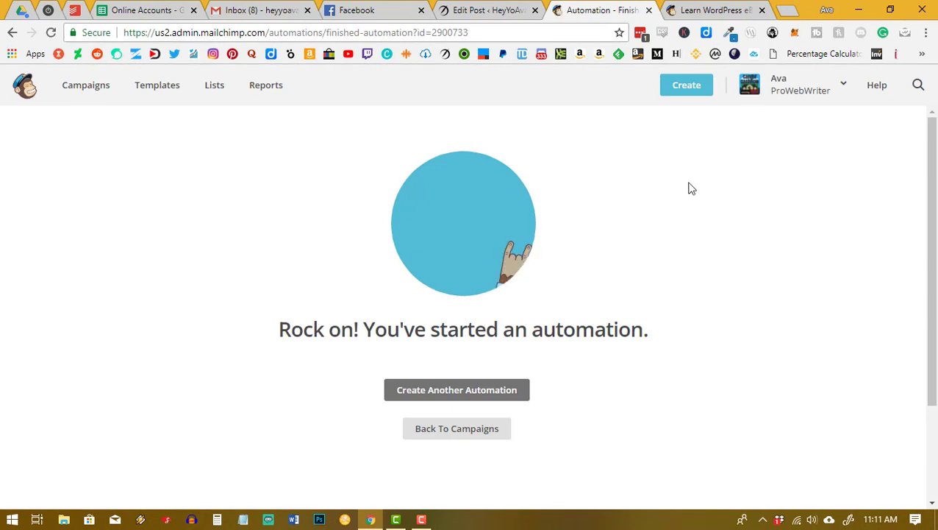
Return to Campaigns, open the eBook row's actions menu, and select the eBook campaign.
left_click(88, 90)
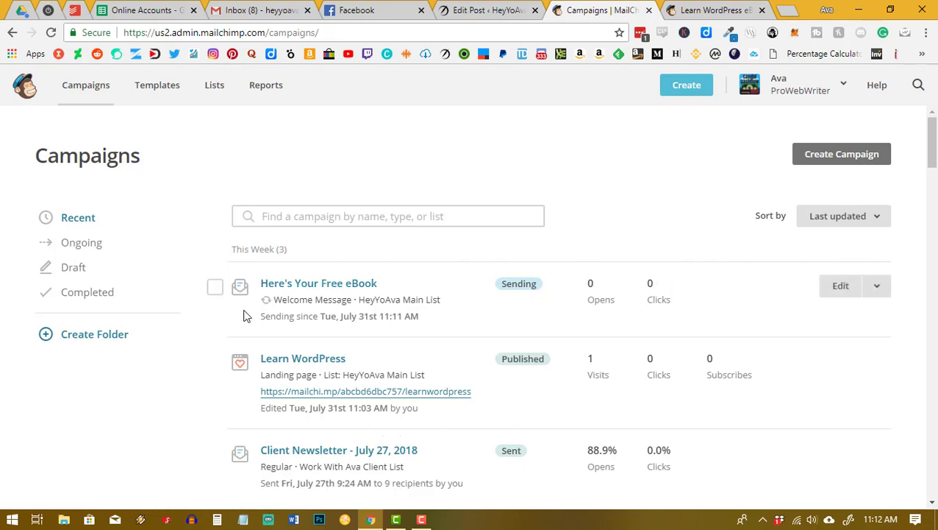
left_click(878, 295)
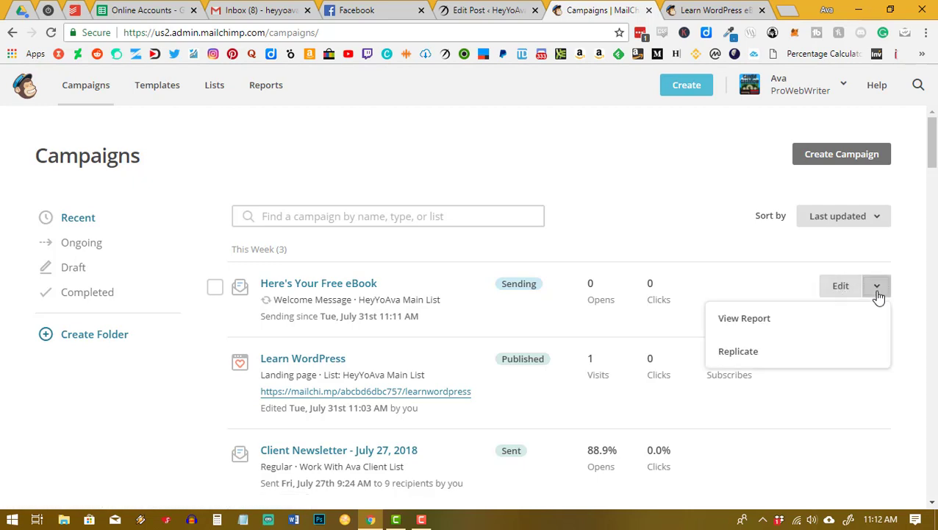
left_click(878, 295)
left_click(878, 295)
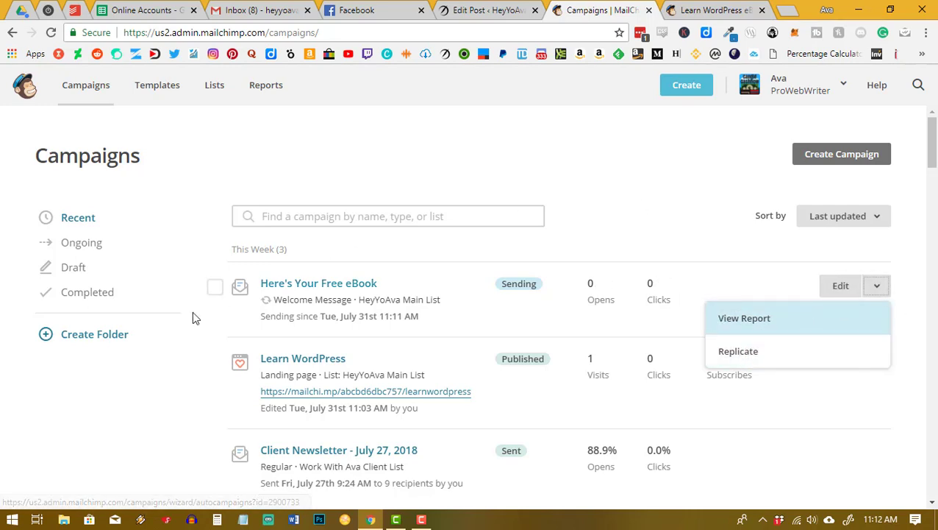
left_click(214, 288)
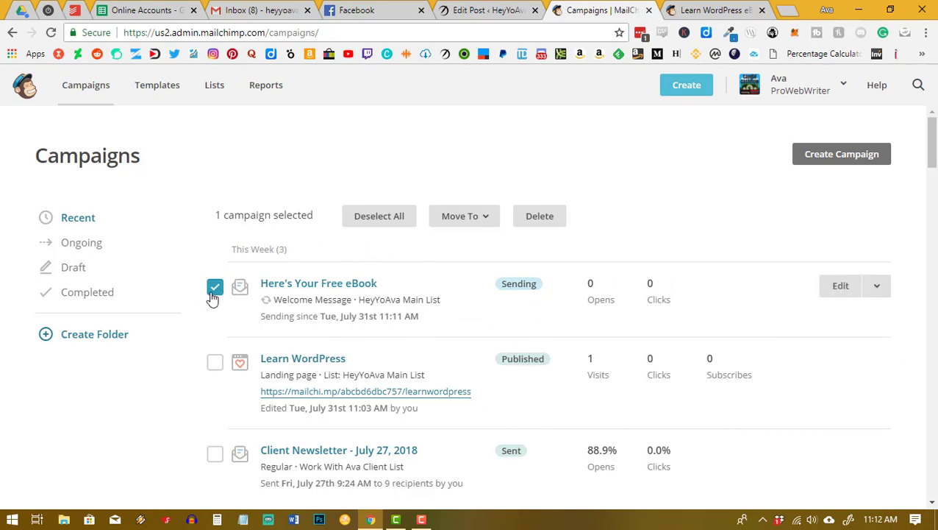
Dismiss the can't-delete warning, then pause the eBook automation via Pause & Edit and return to Campaigns.
left_click(542, 220)
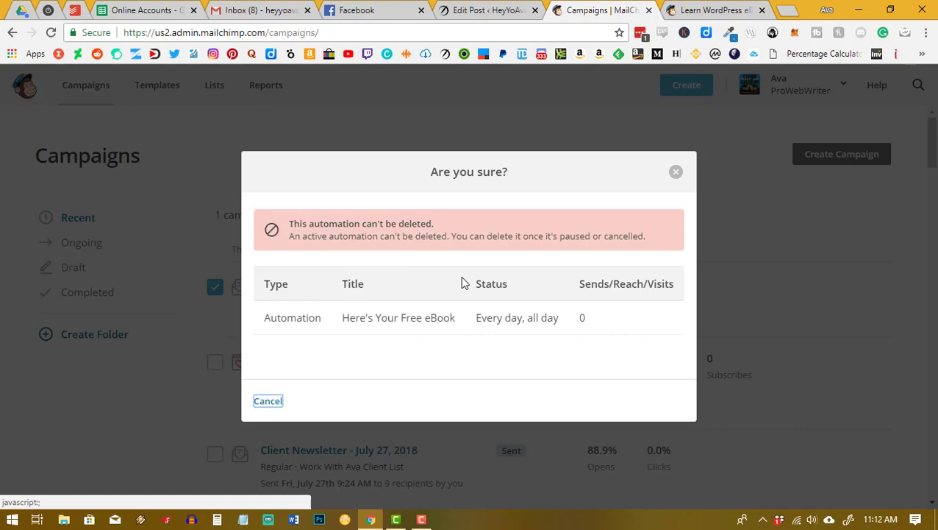
left_click(277, 401)
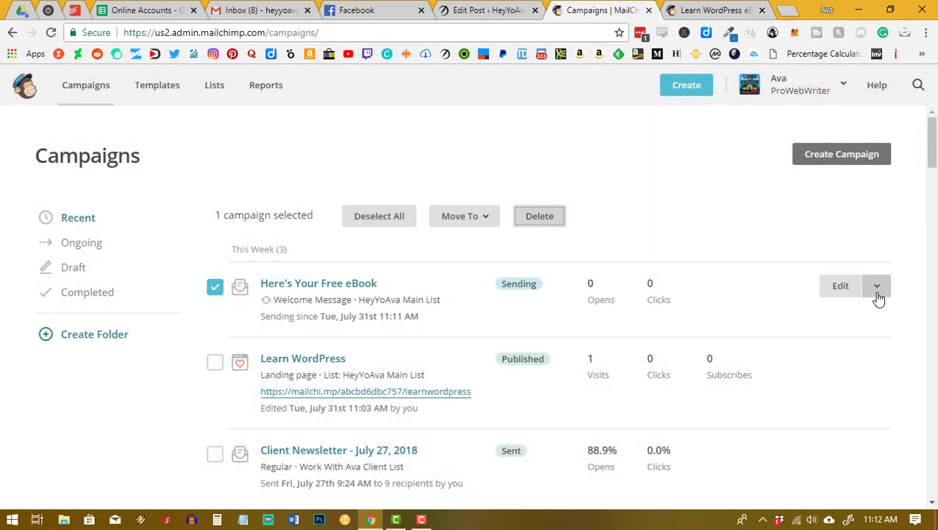
left_click(876, 292)
left_click(851, 290)
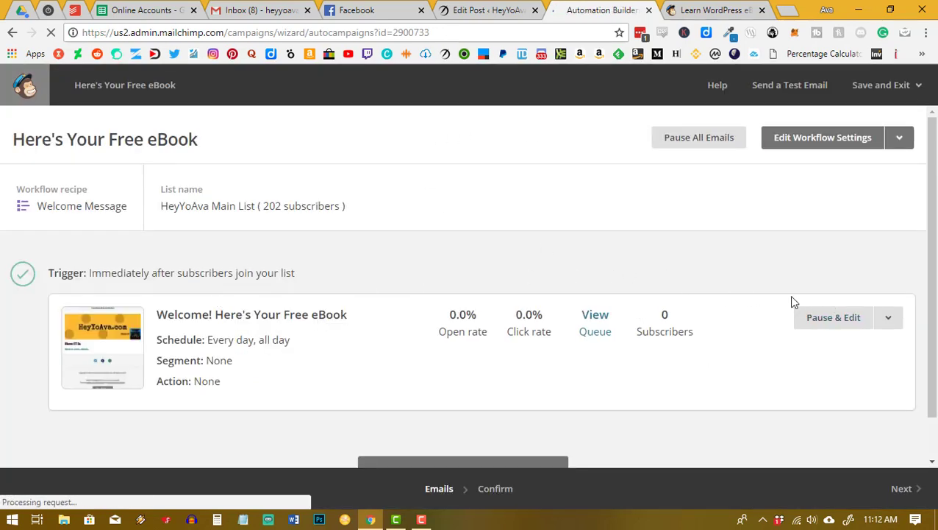
left_click(846, 324)
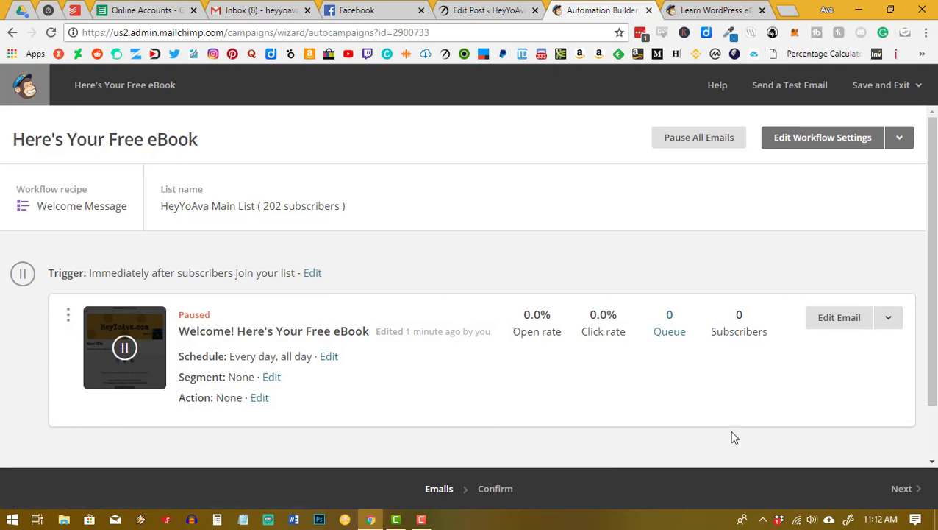
left_click(918, 491)
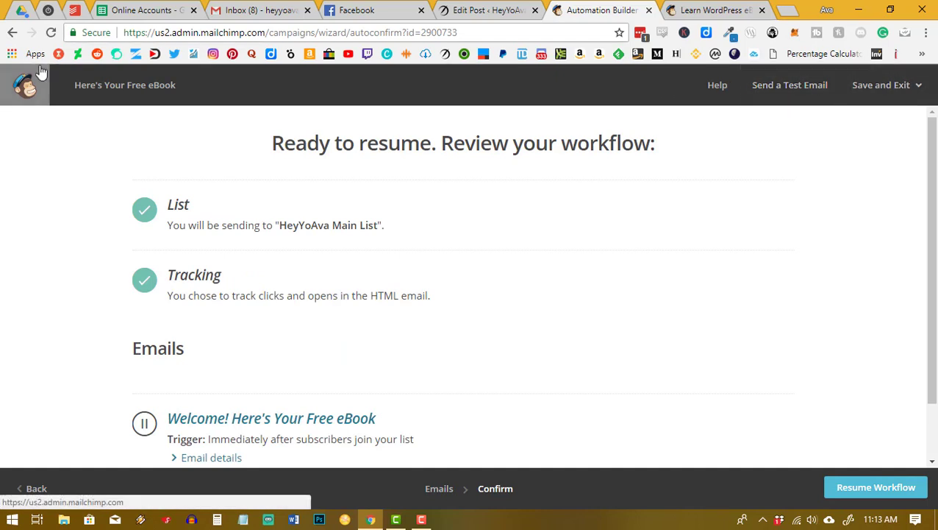
left_click(28, 96)
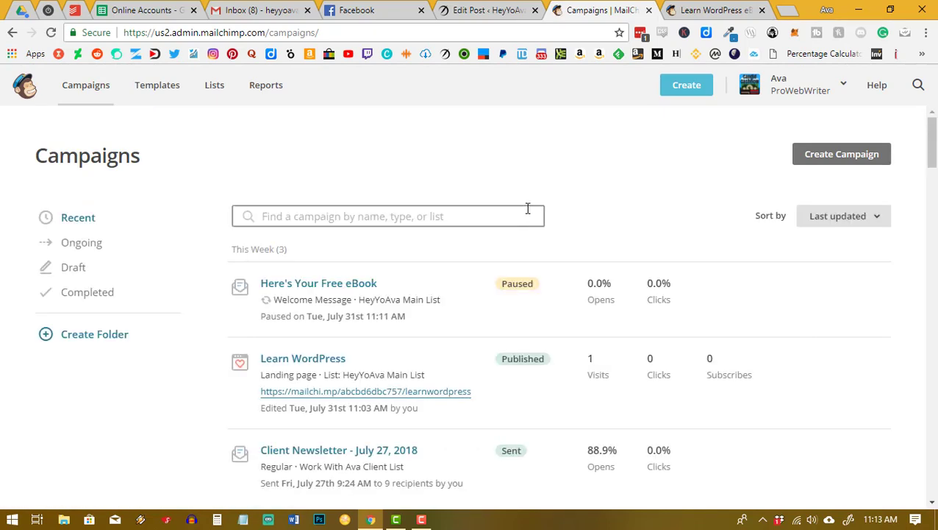
Select the paused eBook campaign and permanently delete it, confirming with DELETE.
left_click(215, 289)
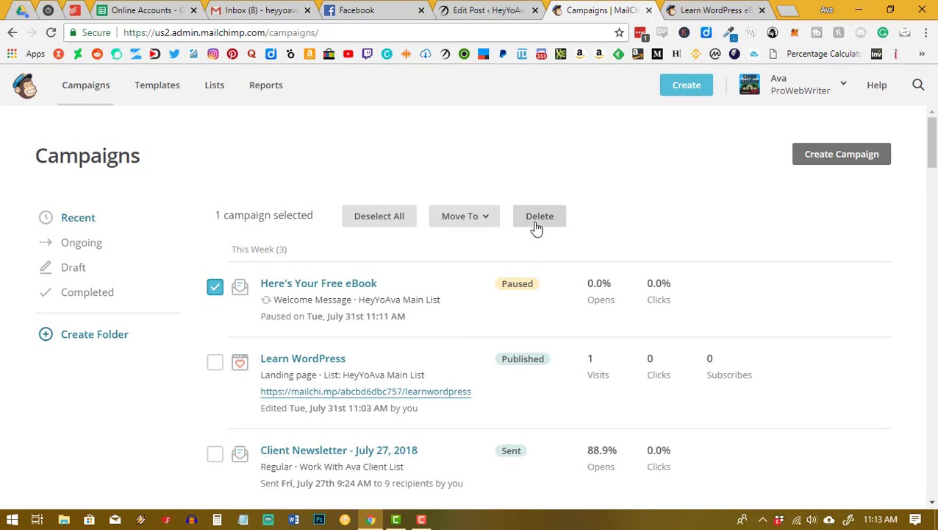
left_click(537, 219)
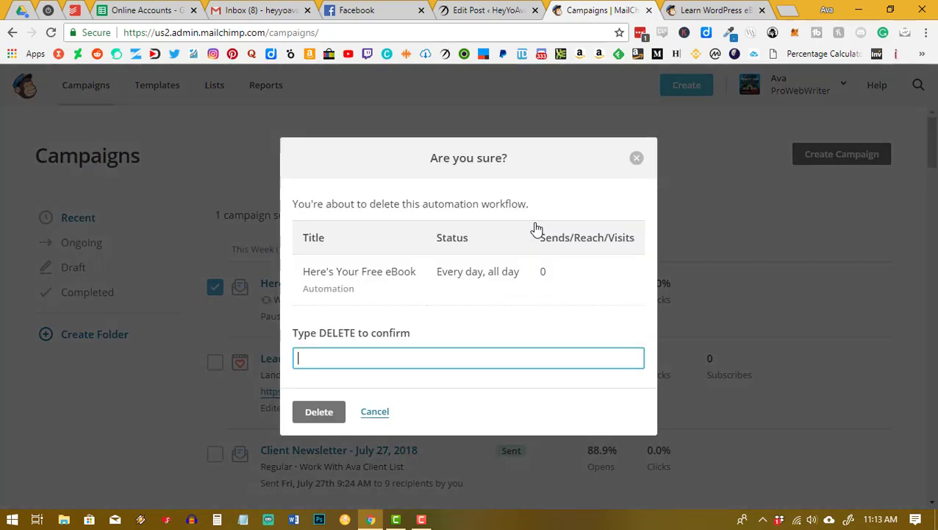
left_click(403, 354)
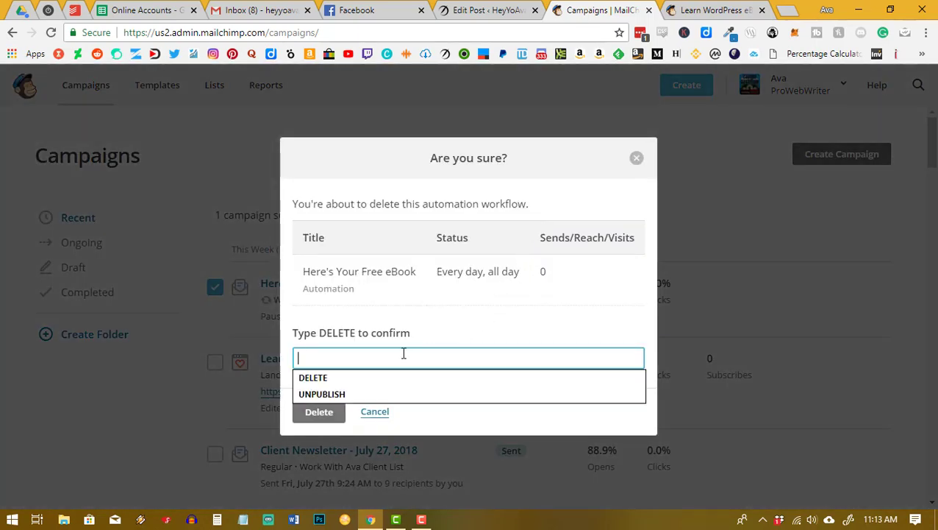
left_click(314, 379)
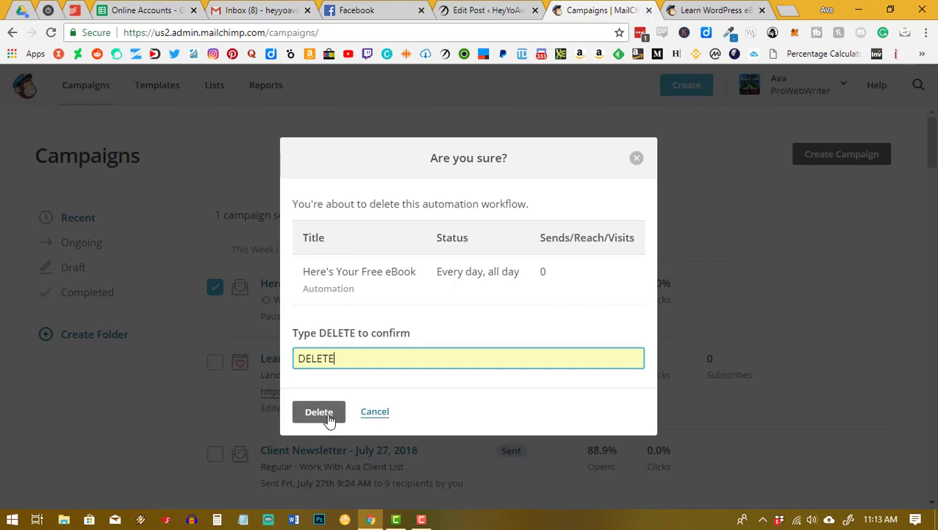
left_click(323, 414)
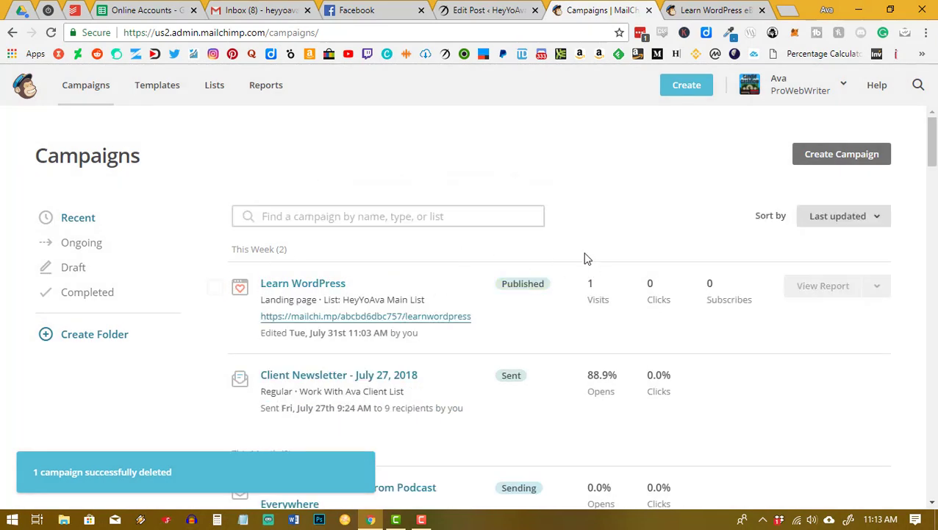
scroll(585, 253, "down", 2)
scroll(536, 364, "up", 2)
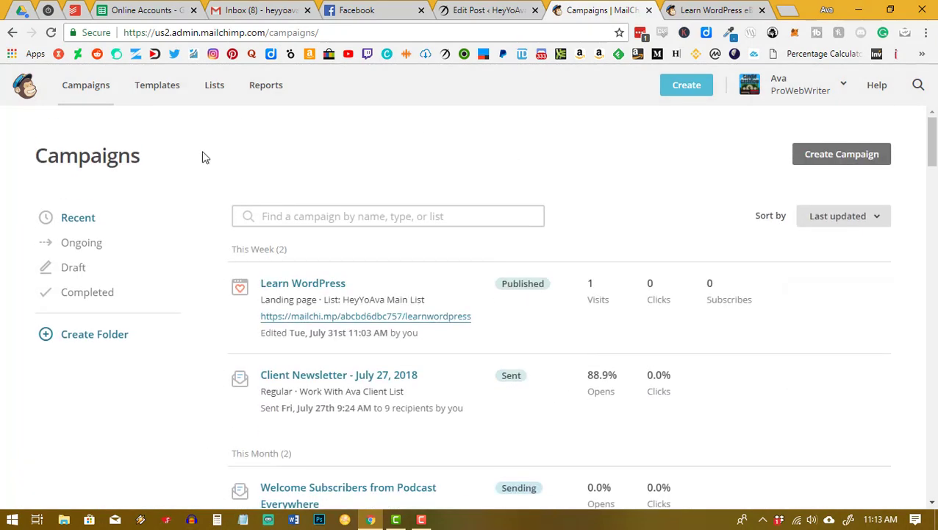